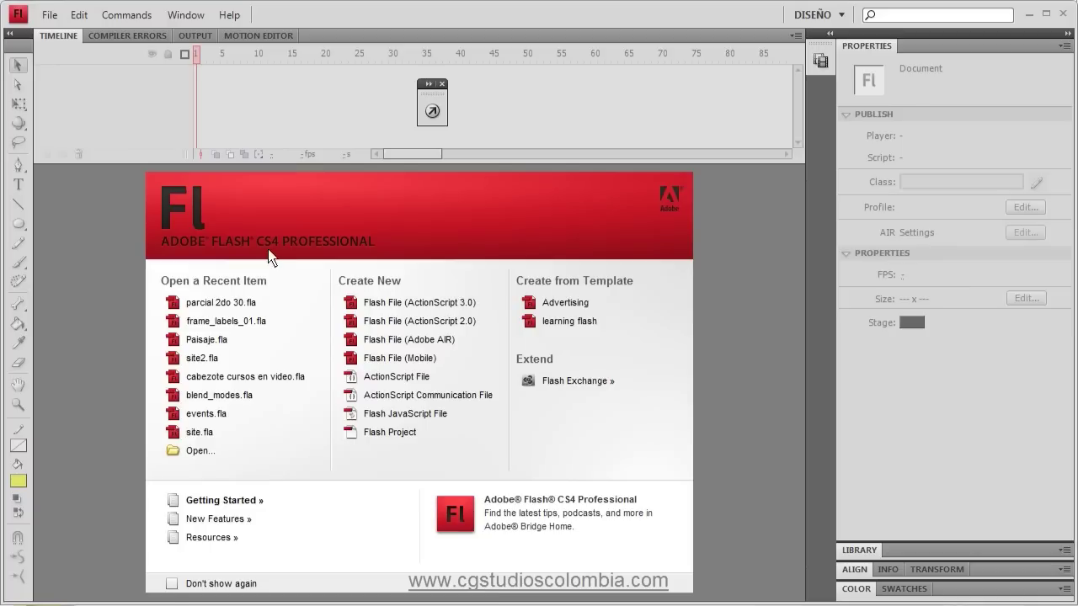
Step: Create a new Flash File (ActionScript 3.0) document
click(51, 16)
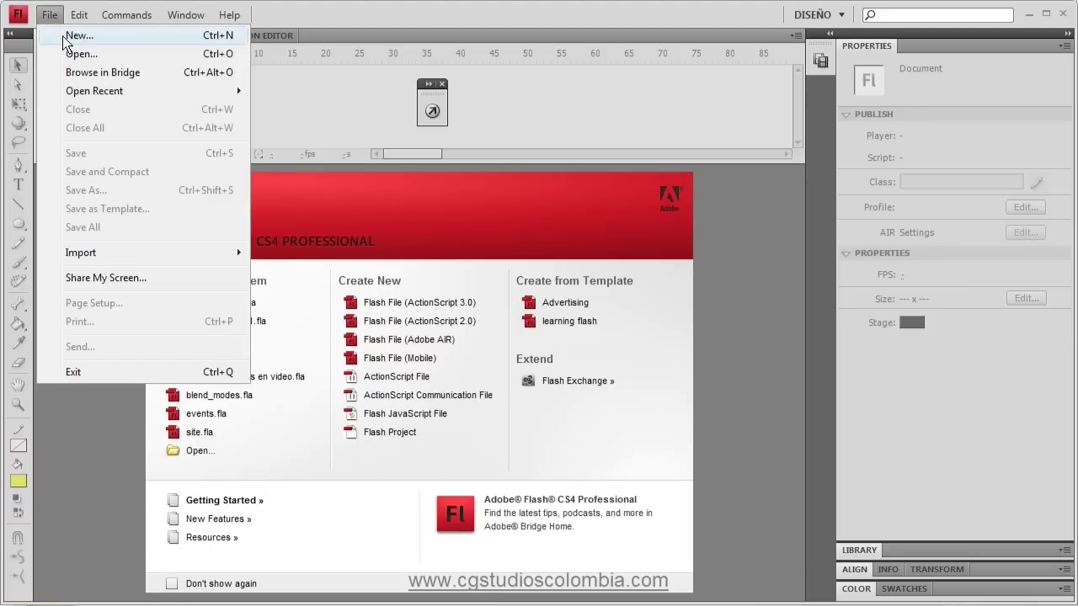
click(65, 38)
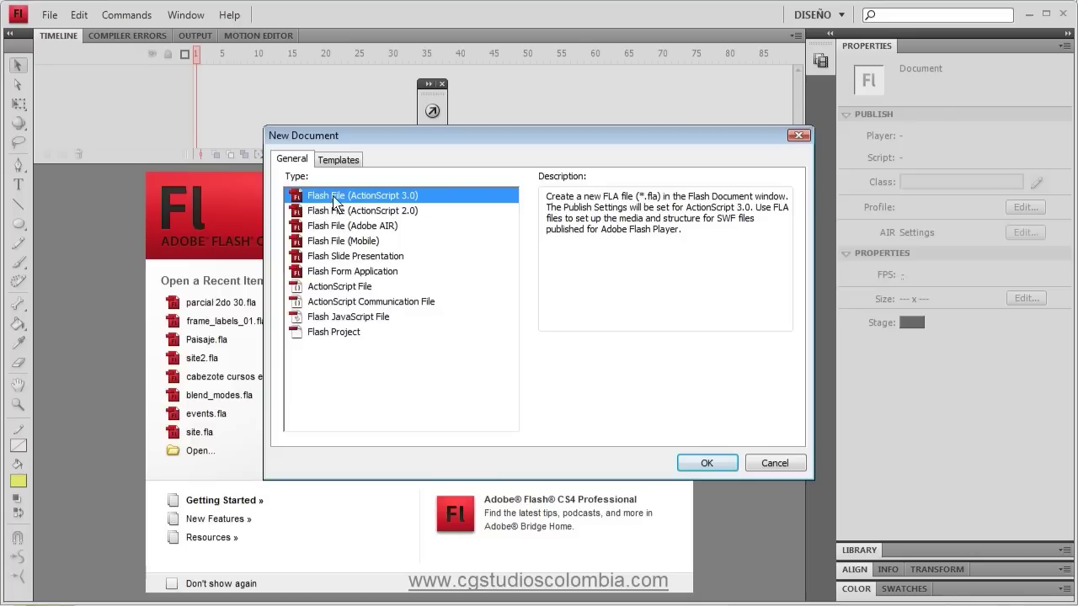
click(704, 459)
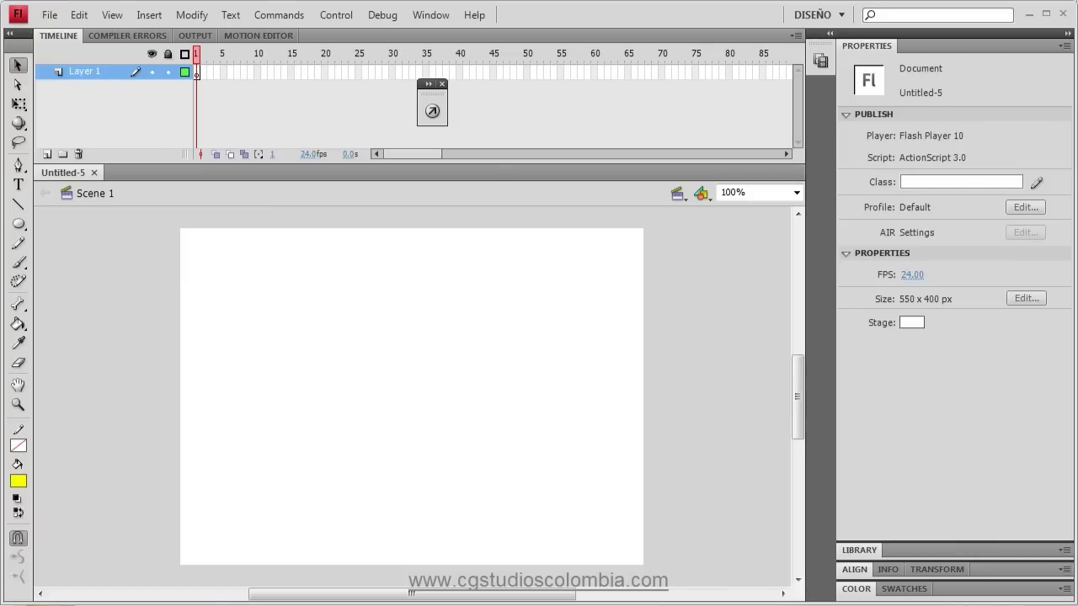
Step: Draw a strokeless rectangle about 557 by 256 px over the upper part of the stage as the sky
click(20, 224)
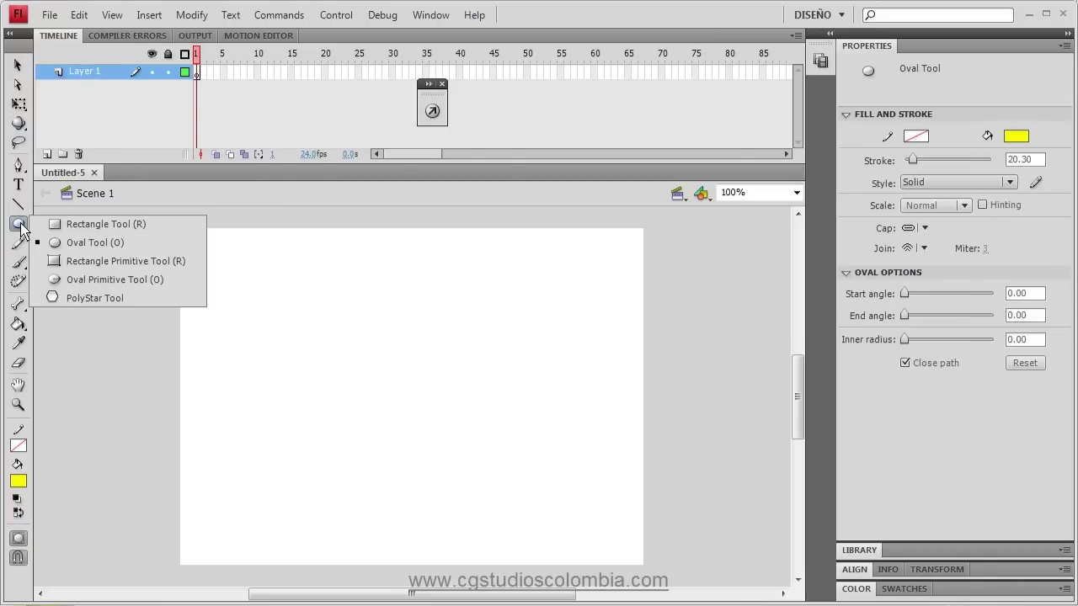
click(85, 231)
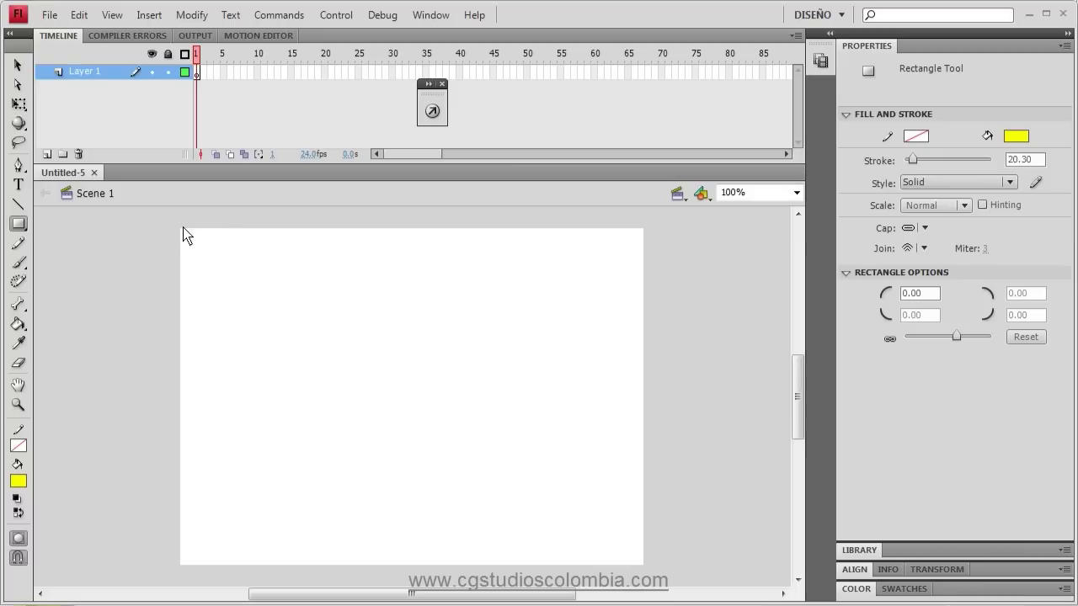
mouse_move(178, 226)
mouse_down()
mouse_move(602, 410)
mouse_move(646, 442)
mouse_up()
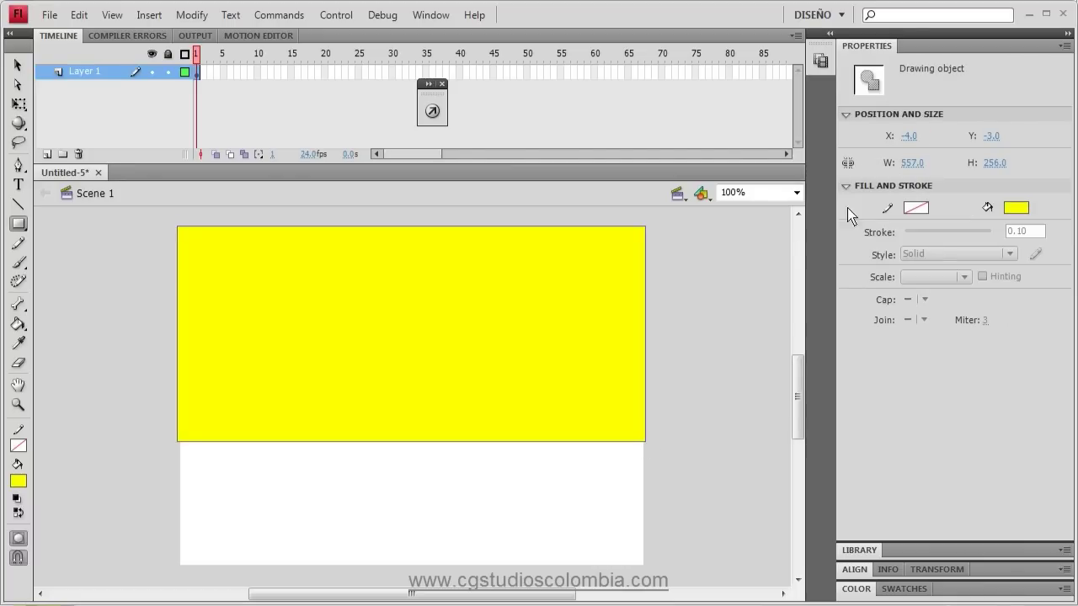
Step: Change the sky rectangle's fill to cyan #32FFFF and deselect it
click(1015, 209)
click(857, 302)
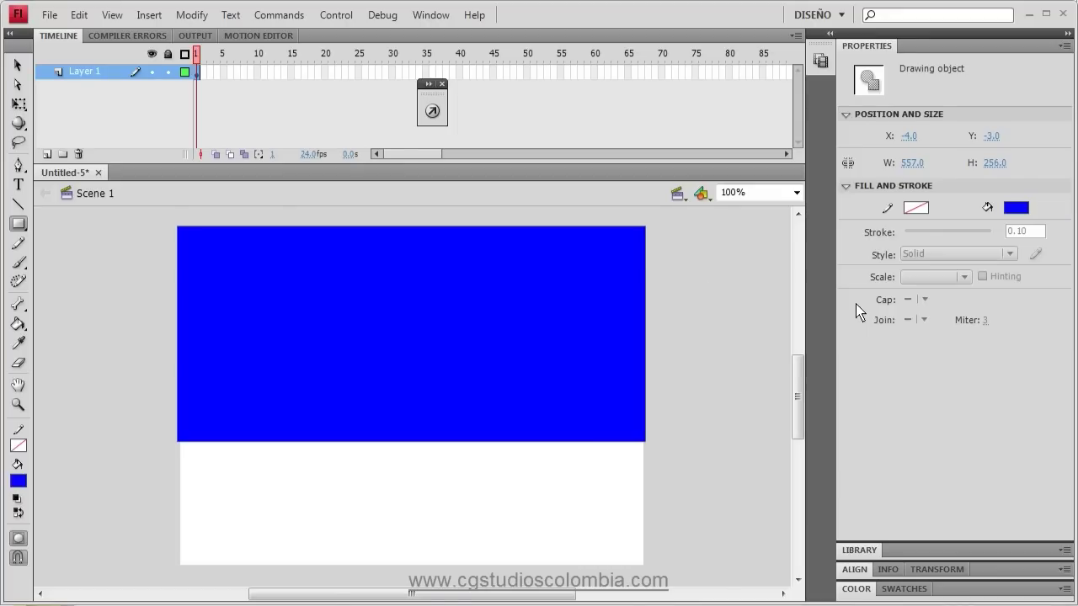
click(1016, 207)
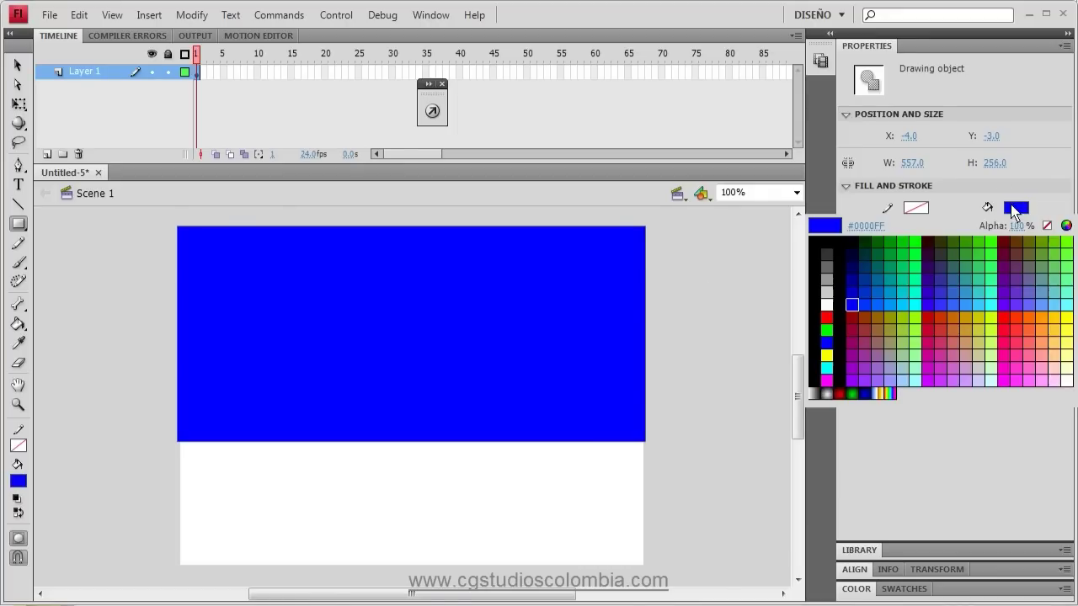
click(998, 306)
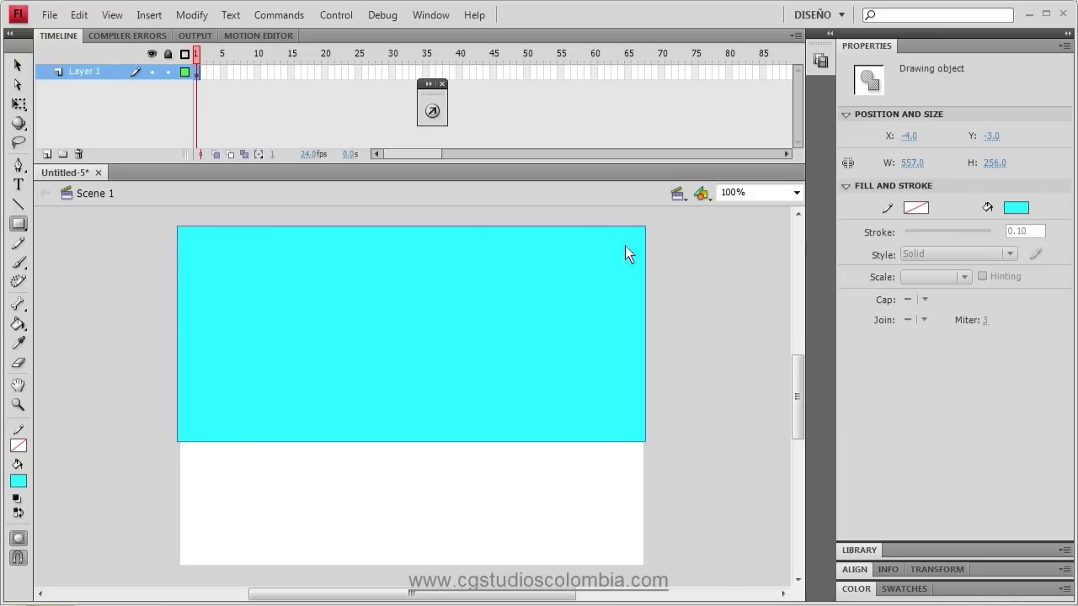
click(18, 65)
click(91, 322)
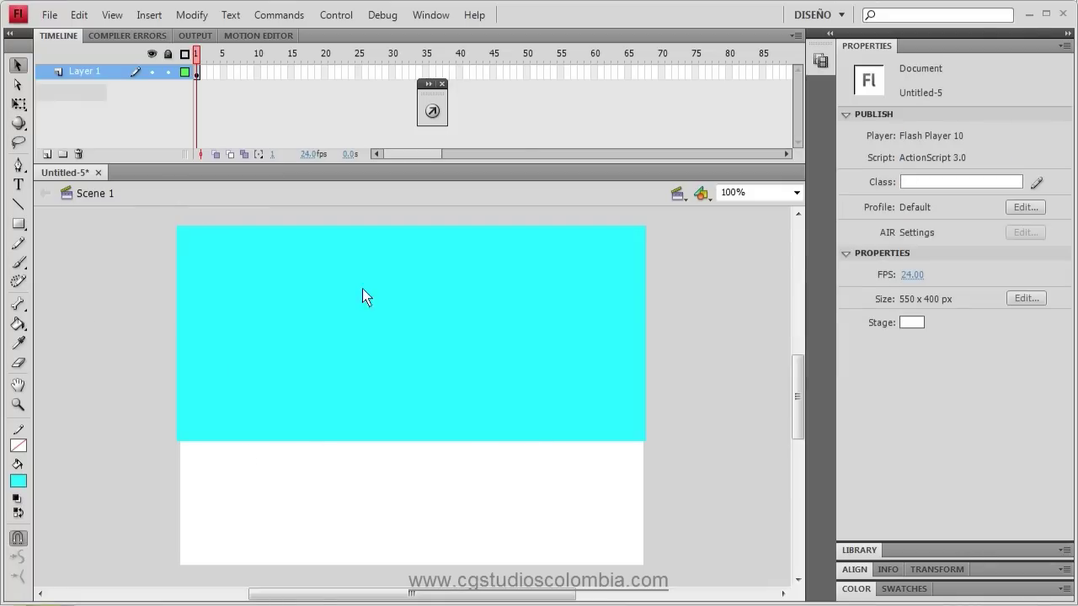
Step: Draw a ground rectangle about 564 by 161 px over the lower part of the stage and fill it green
click(19, 225)
mouse_move(174, 436)
mouse_down()
mouse_move(580, 561)
mouse_move(683, 578)
mouse_move(647, 570)
mouse_up()
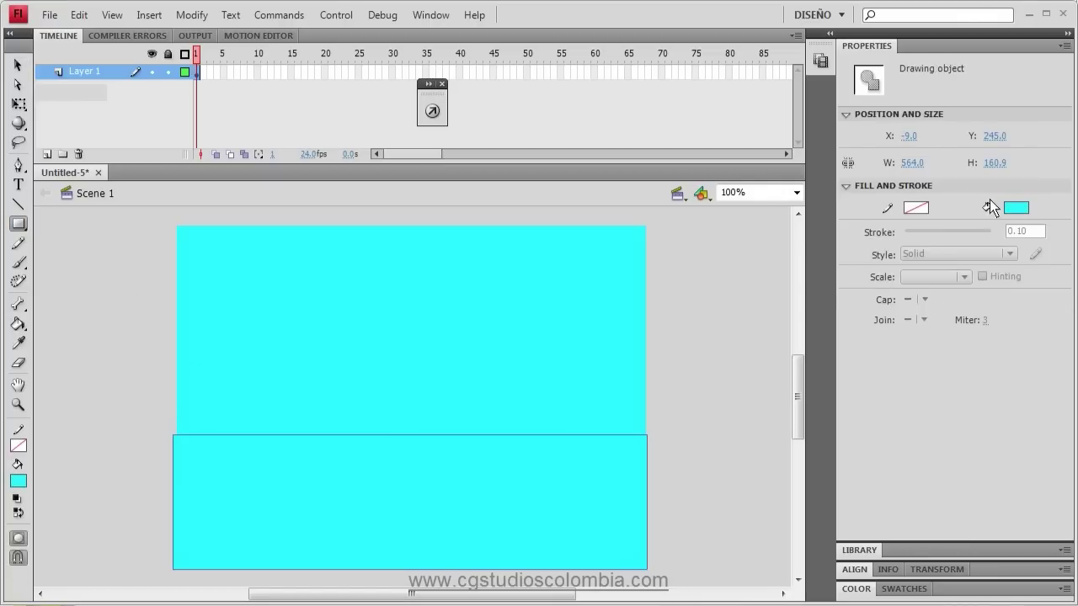
click(1010, 208)
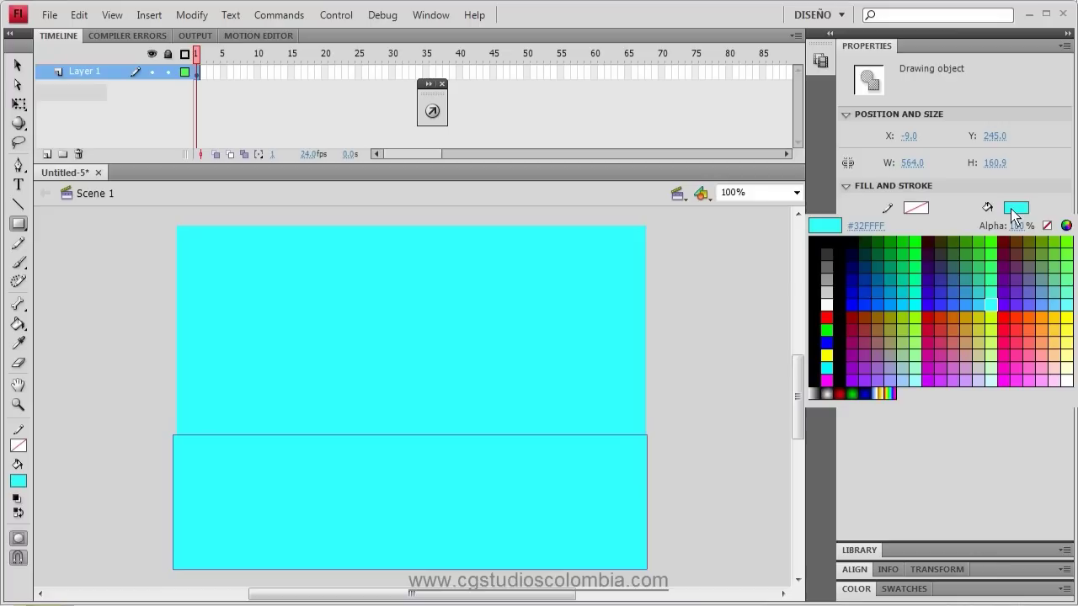
click(1053, 247)
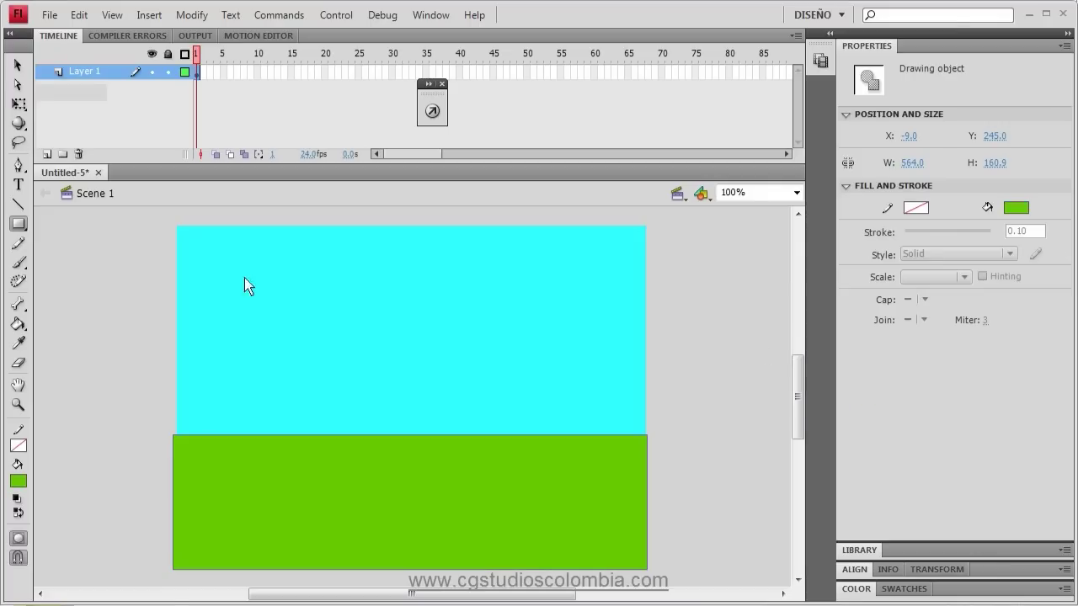
key(v)
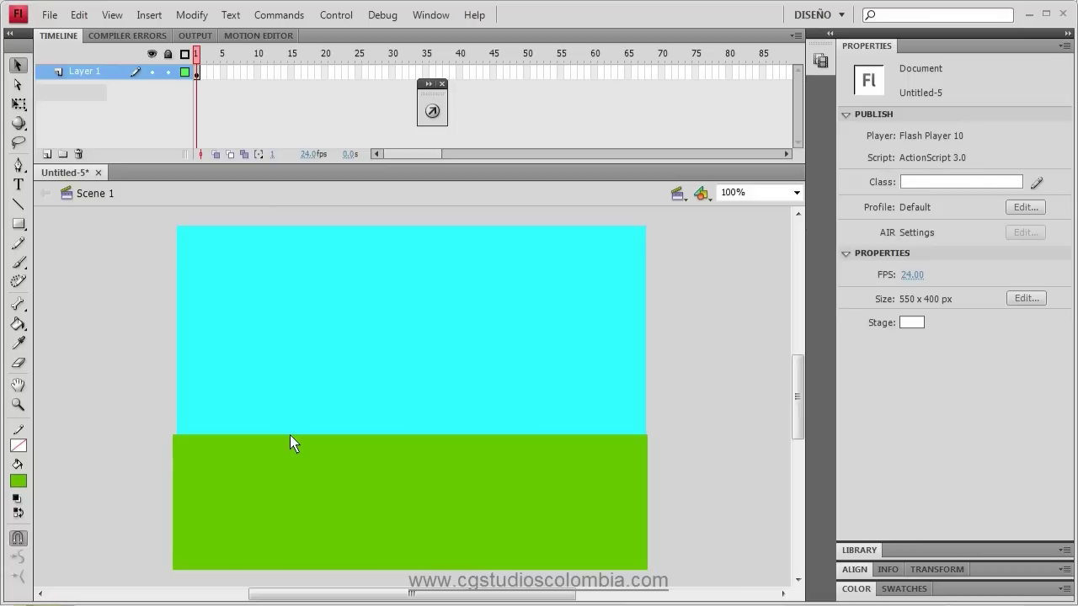
Step: Draw a circle about 99.5 px wide in the upper right of the sky with the Oval tool and fill it yellow #FFFF00
click(17, 225)
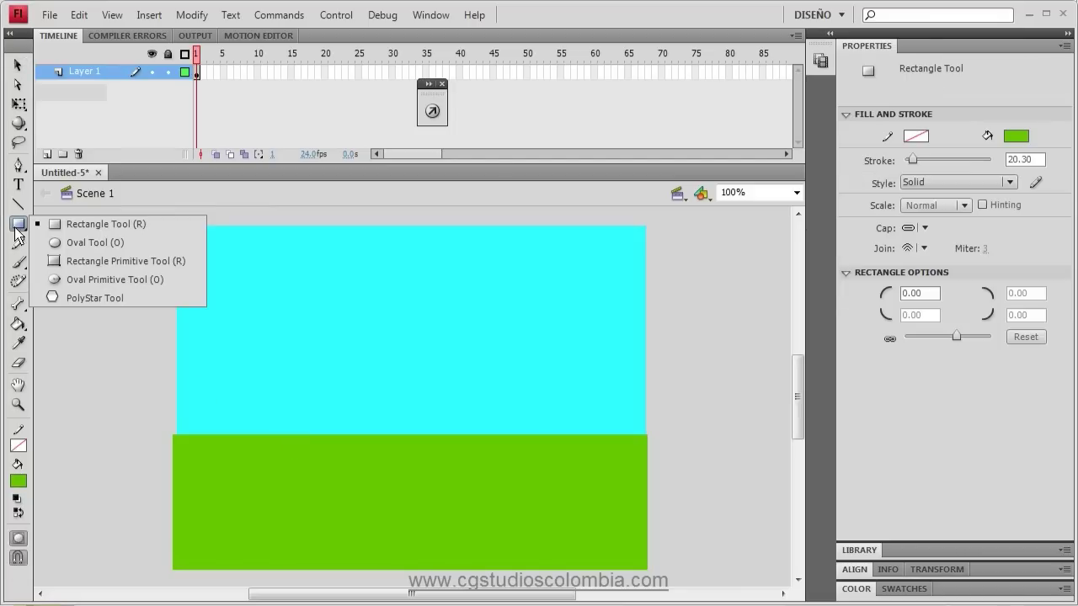
click(61, 244)
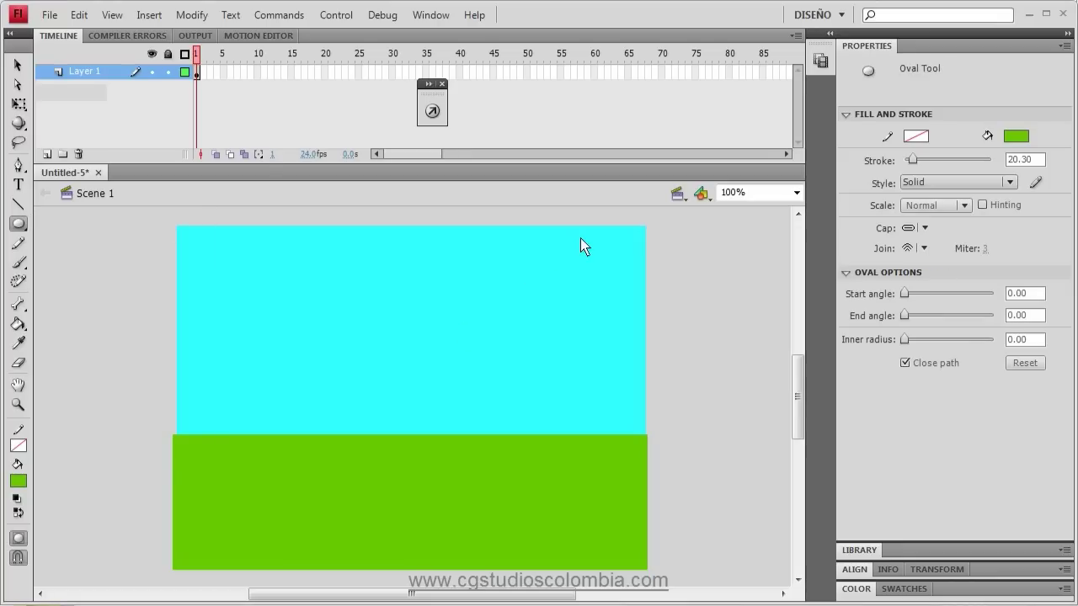
drag(497, 252, 581, 335)
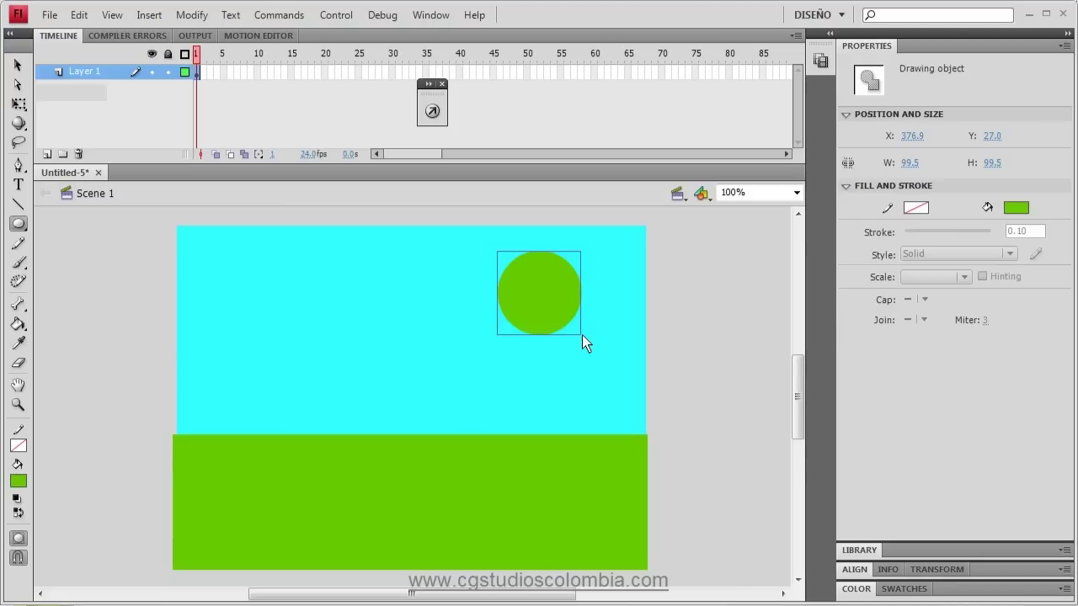
click(1017, 208)
click(1066, 317)
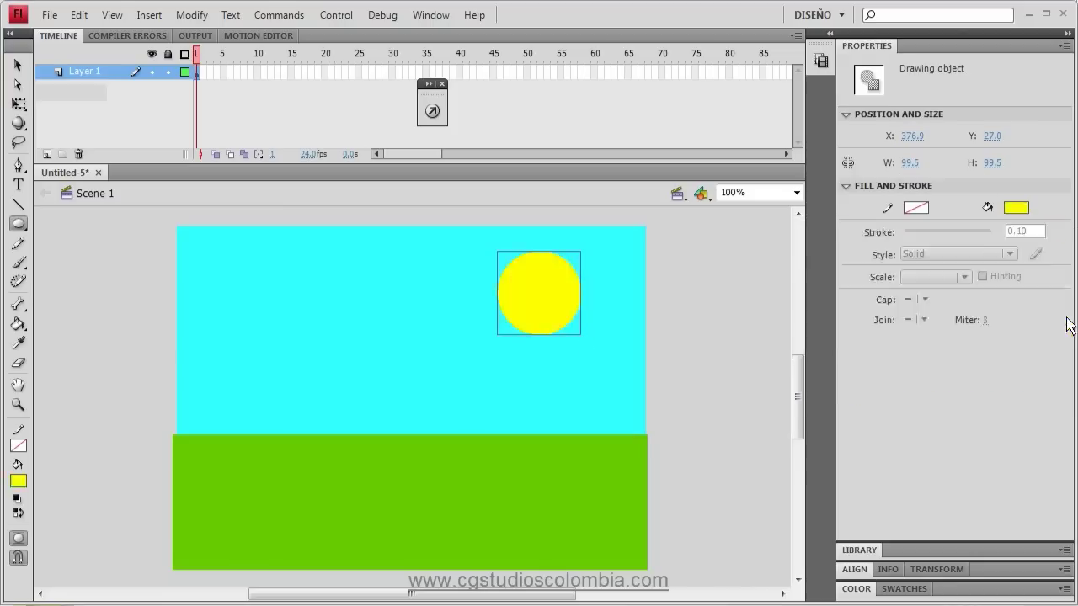
click(21, 70)
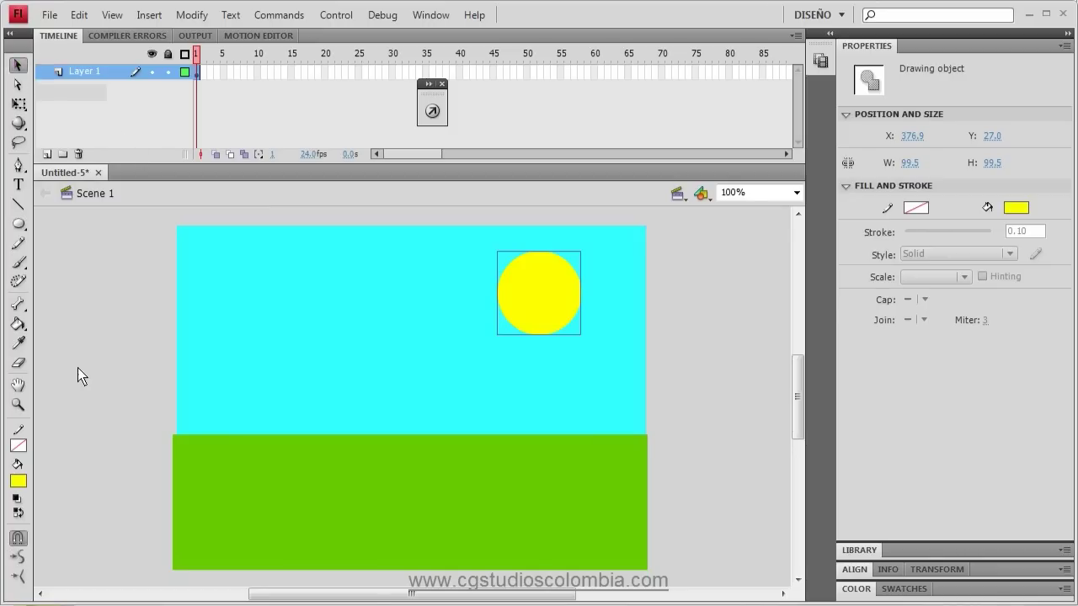
click(78, 368)
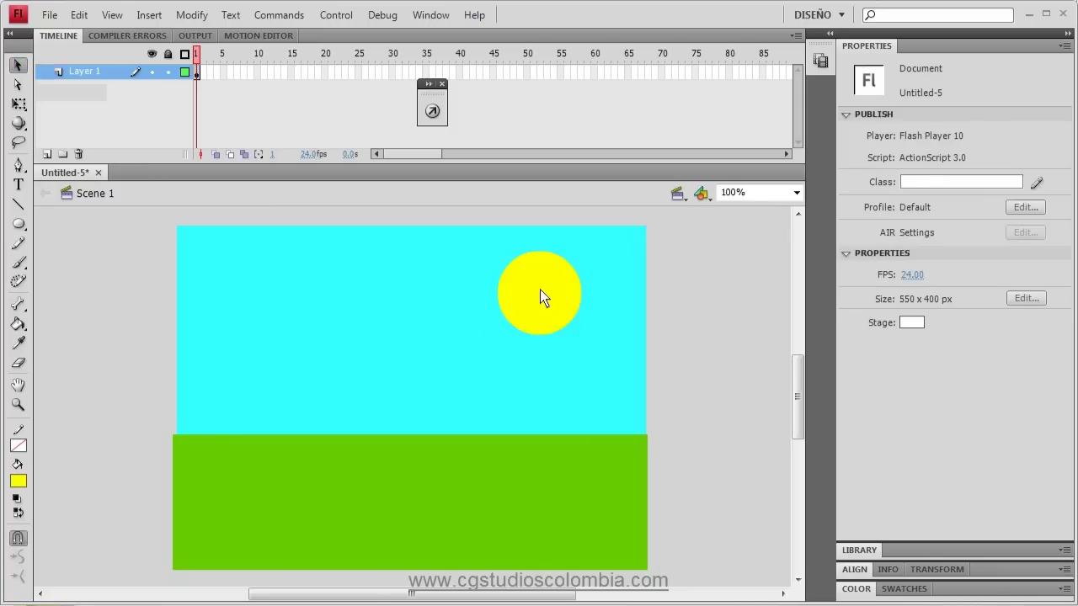
Step: Move the yellow sun closer to the sky's upper-right corner and deselect it
drag(538, 290, 562, 292)
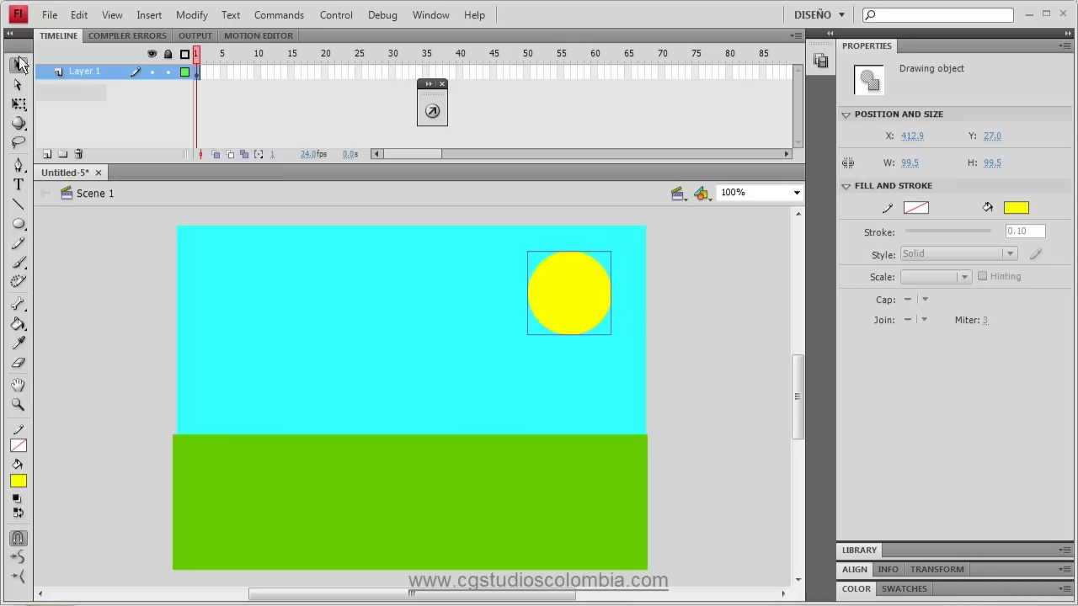
drag(571, 314, 595, 297)
click(751, 316)
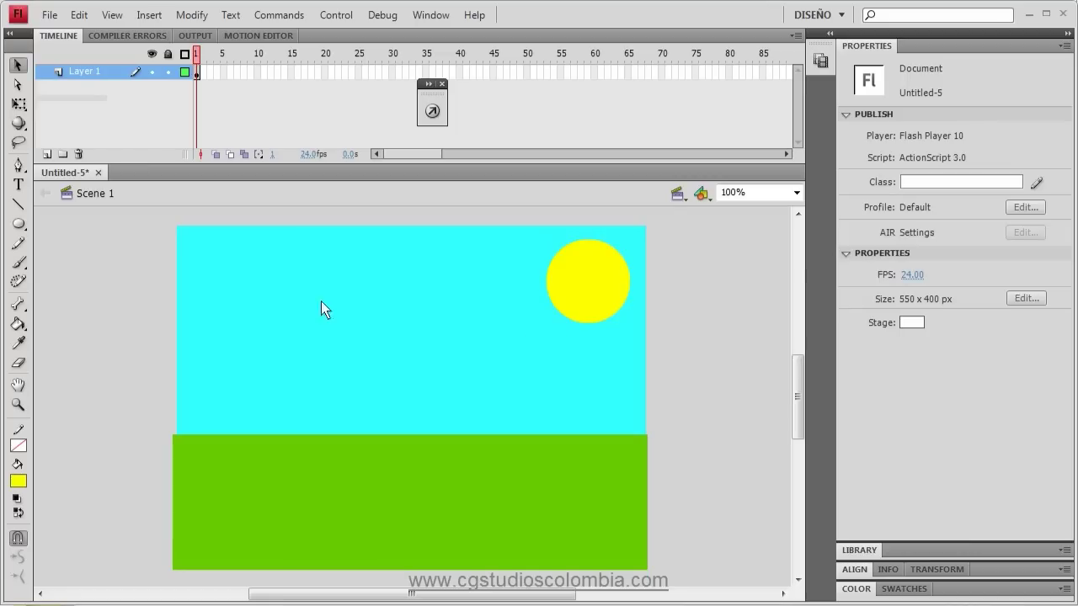
Step: Draw a cloud from overlapping white circles, the first about 38 px wide, in the upper left of the sky
click(16, 225)
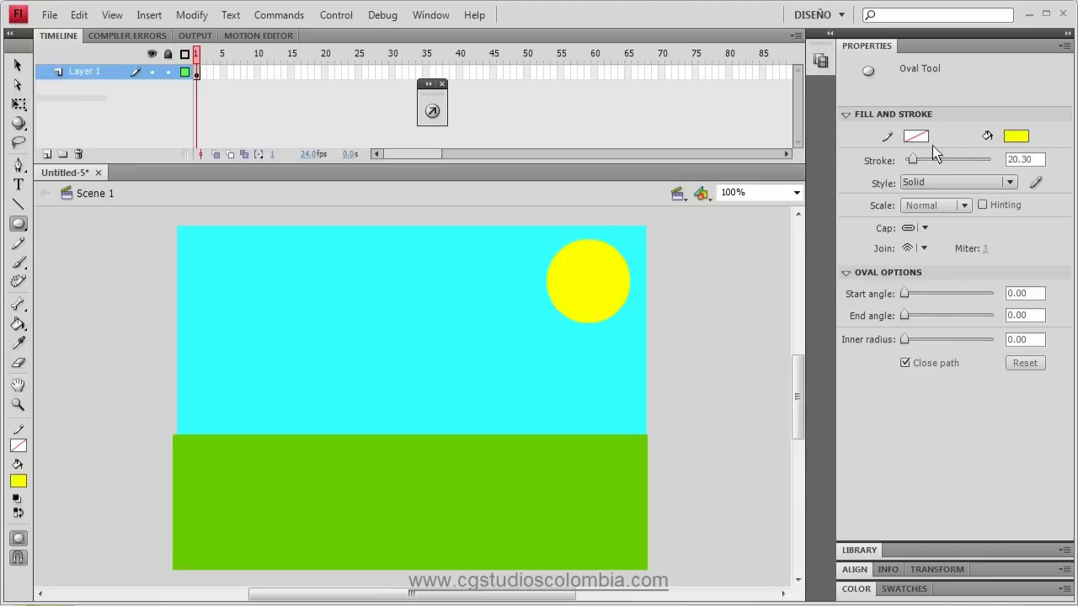
click(1010, 138)
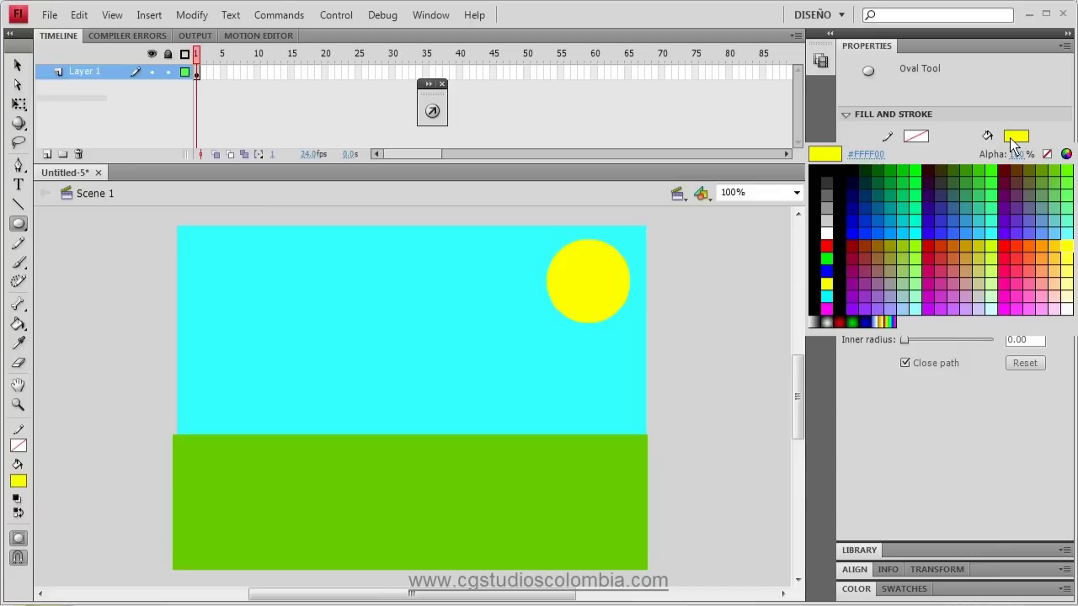
click(826, 234)
drag(210, 267, 237, 293)
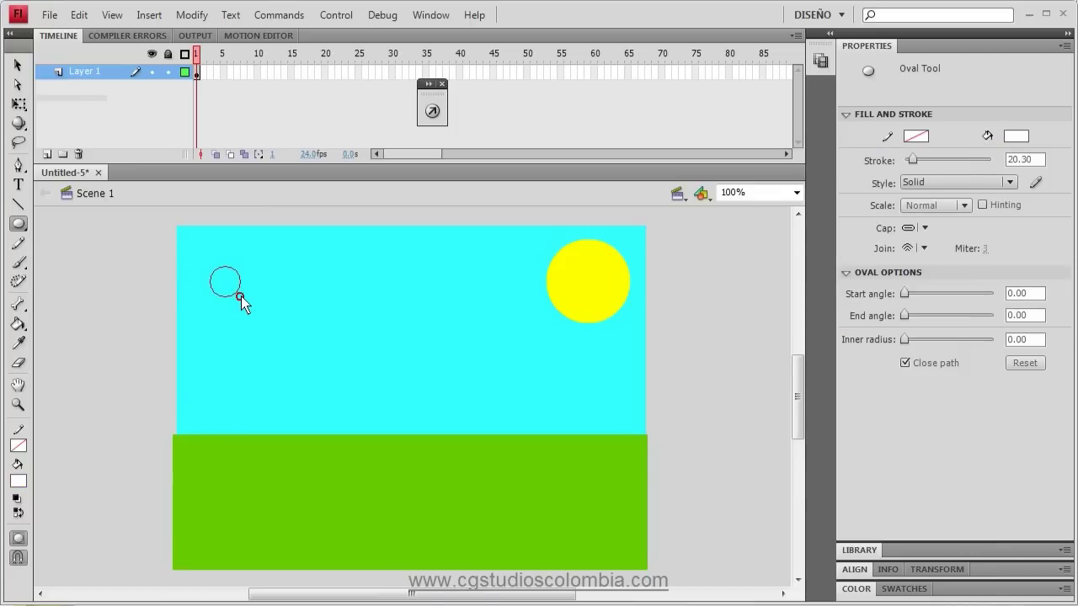
drag(242, 298, 243, 298)
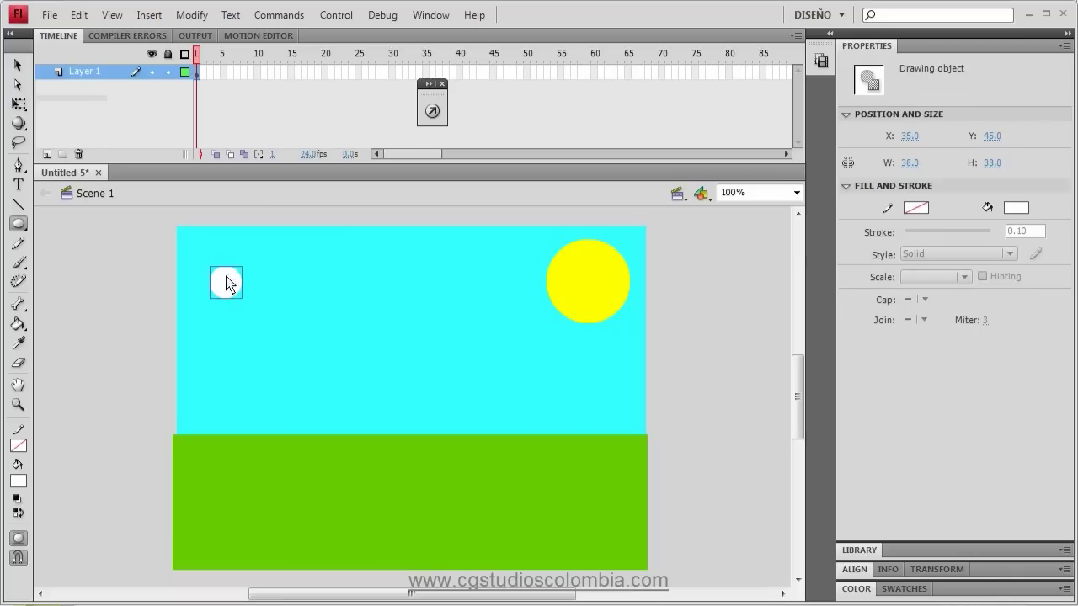
drag(255, 279, 263, 305)
mouse_move(244, 262)
mouse_down()
mouse_move(269, 295)
mouse_move(284, 288)
mouse_move(289, 310)
mouse_up()
drag(273, 269, 276, 311)
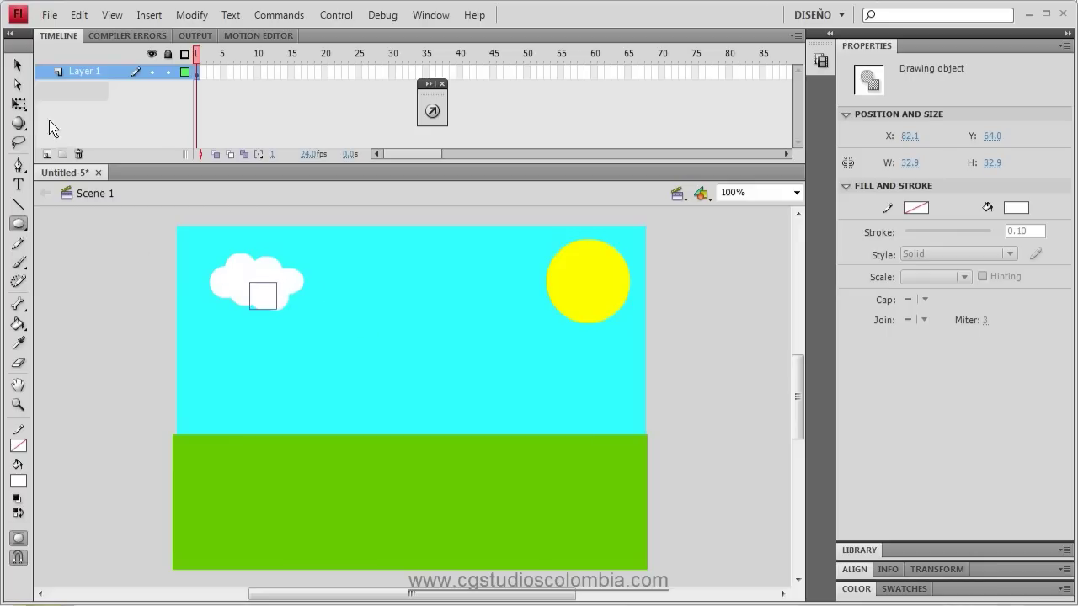
Step: Select the cloud's circles together and move them toward the middle of the sky, to about X 204, Y 49
click(17, 64)
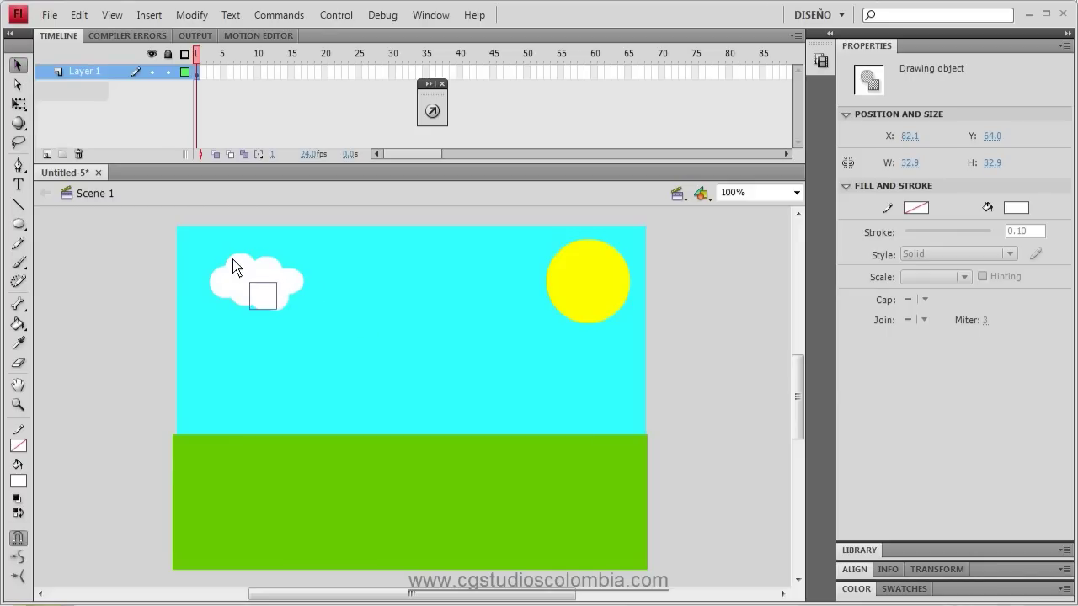
key(ctrl+z)
shift+click(242, 262)
shift+click(253, 294)
shift+click(259, 293)
shift+click(293, 286)
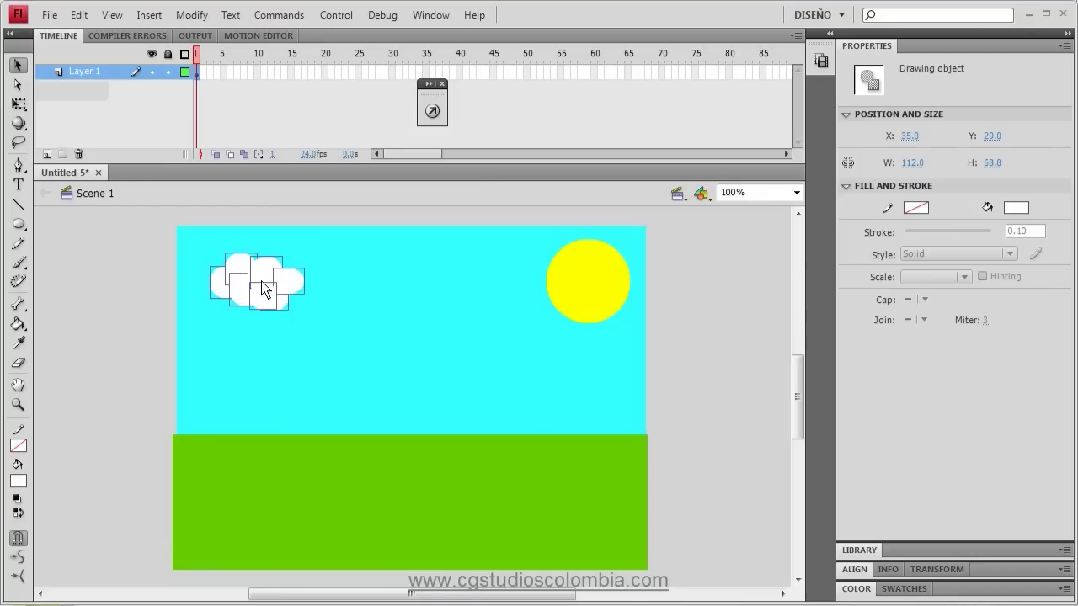
drag(262, 280, 404, 297)
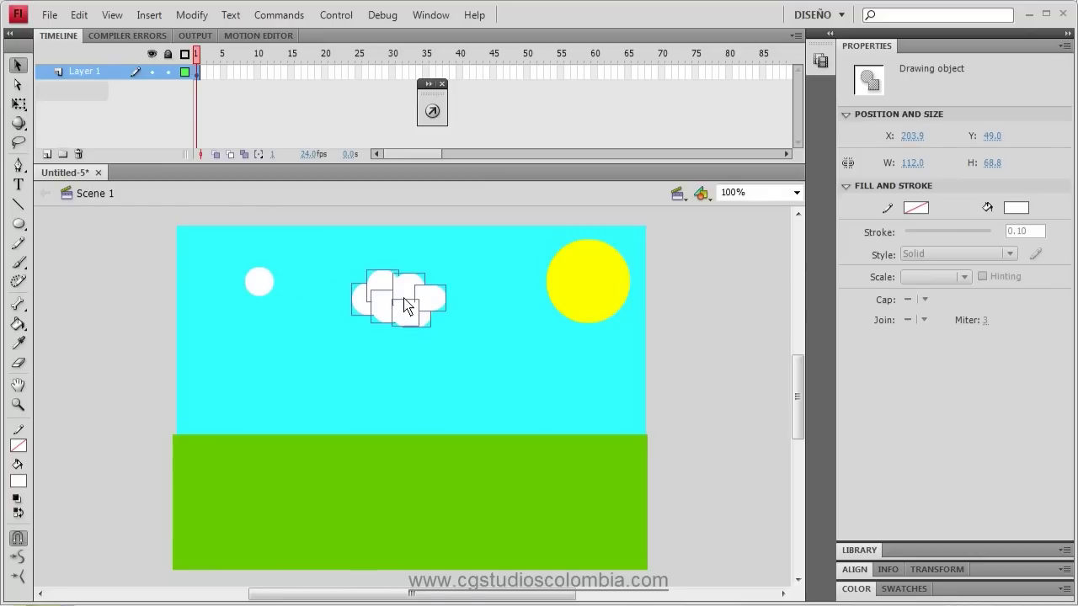
Step: Add the leftover white circle to the cloud selection and move the whole cloud to about X 292, Y 90, left of the sun
drag(368, 293, 242, 272)
shift+click(260, 289)
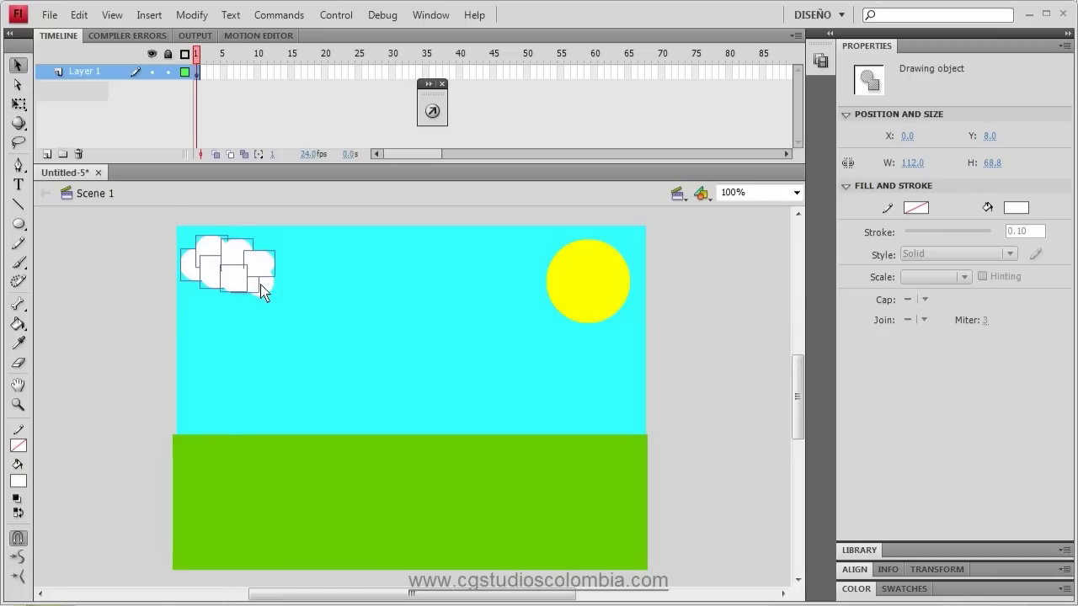
drag(233, 269, 306, 294)
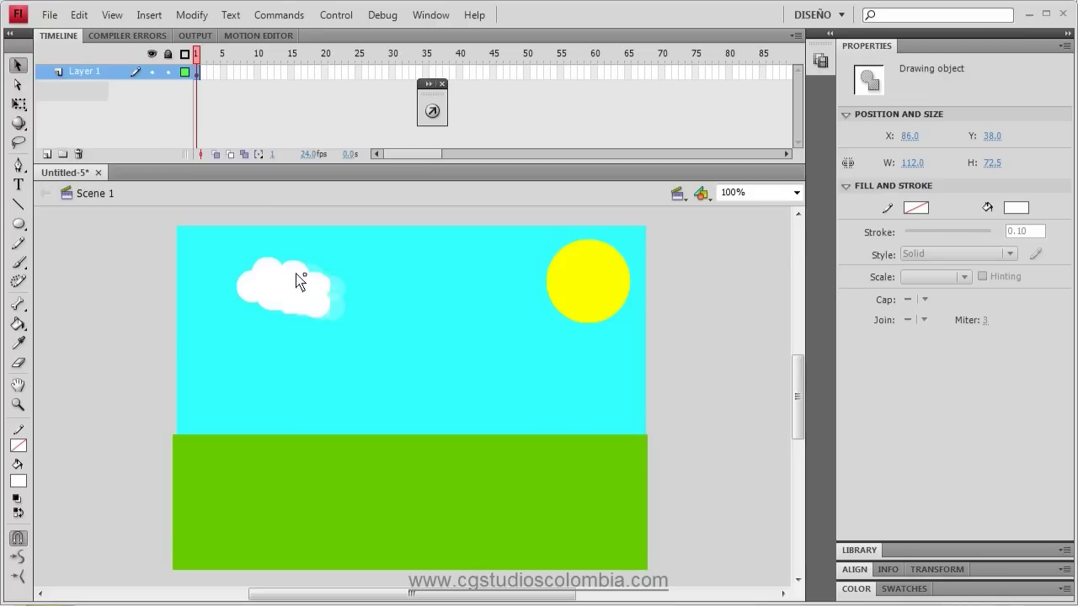
key(ctrl+z)
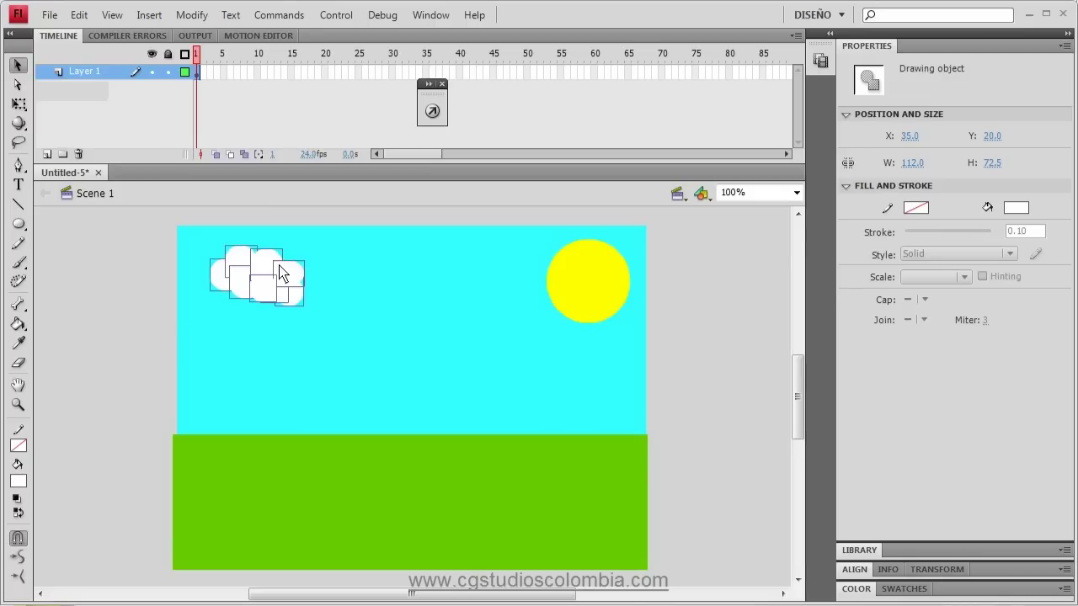
drag(269, 298, 483, 357)
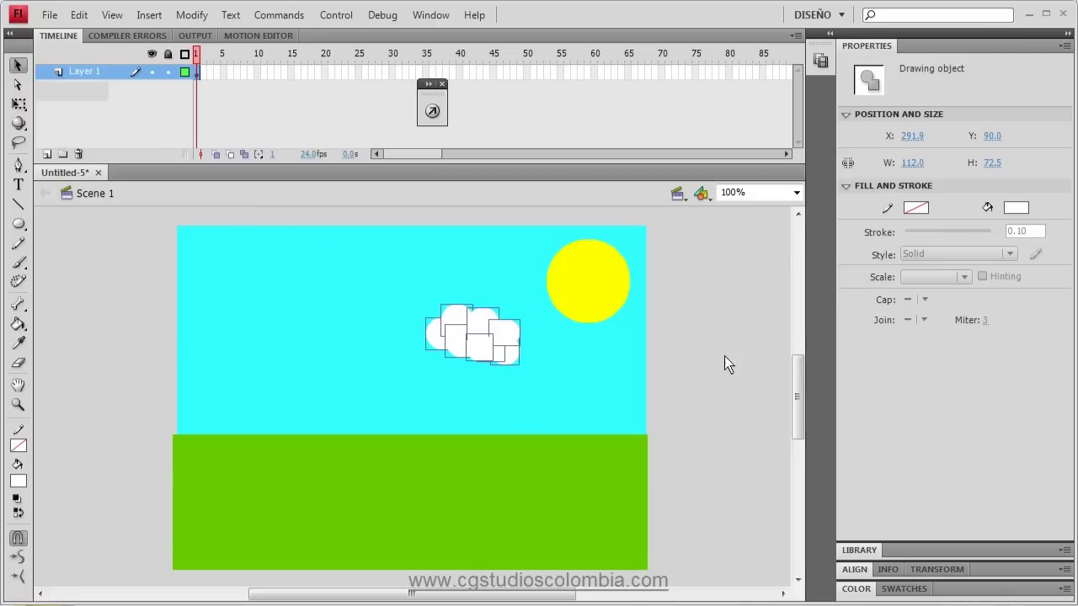
click(745, 367)
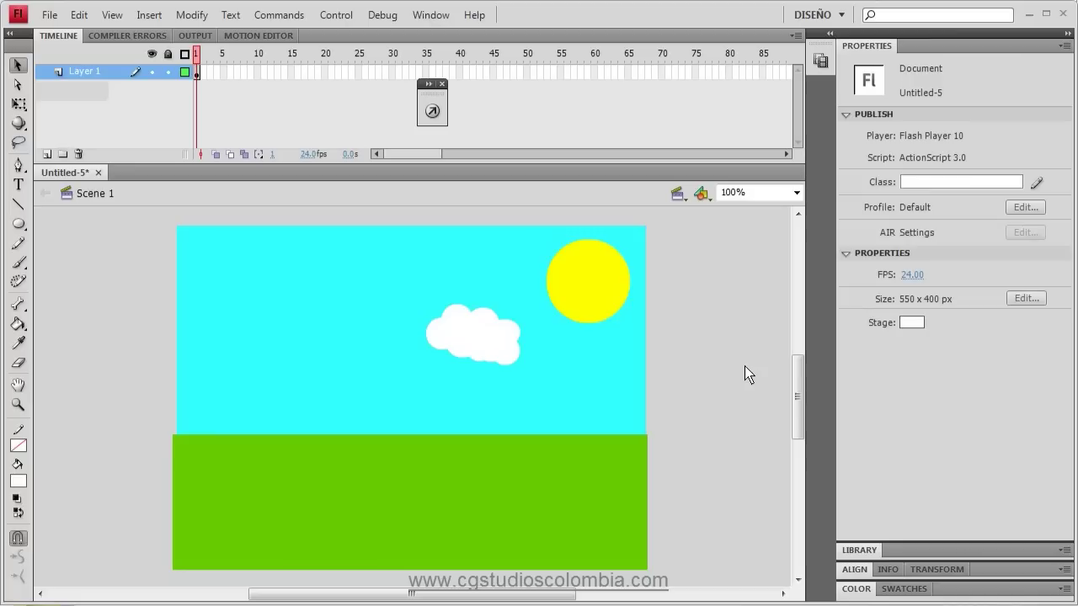
Step: Select all the white circles of the cloud, combine them into one group, and deselect it
click(510, 355)
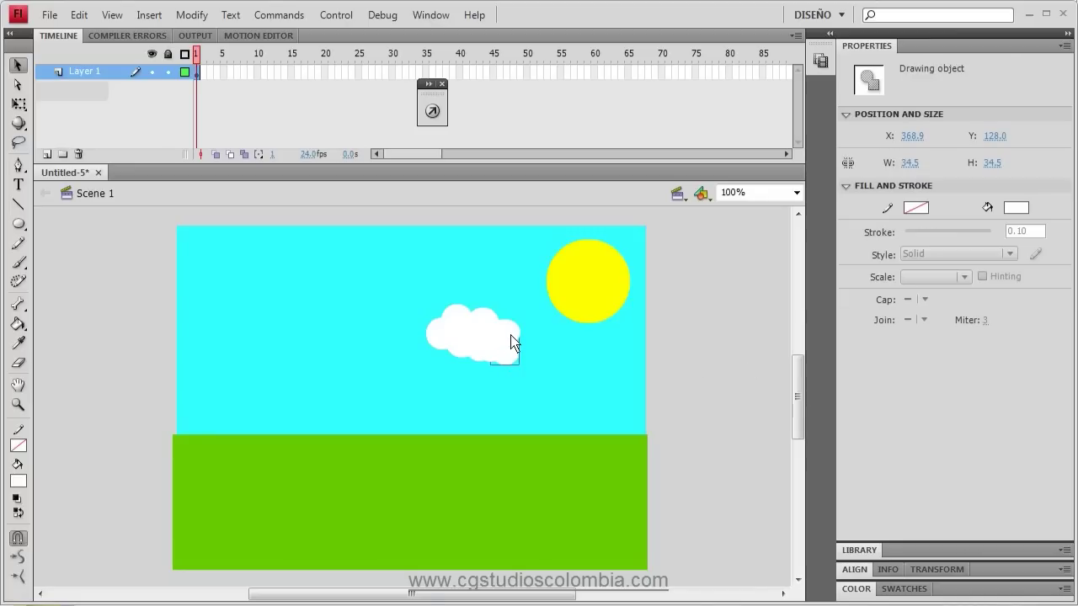
shift+click(514, 337)
shift+click(490, 355)
shift+click(459, 343)
shift+click(473, 321)
shift+click(456, 313)
shift+click(435, 334)
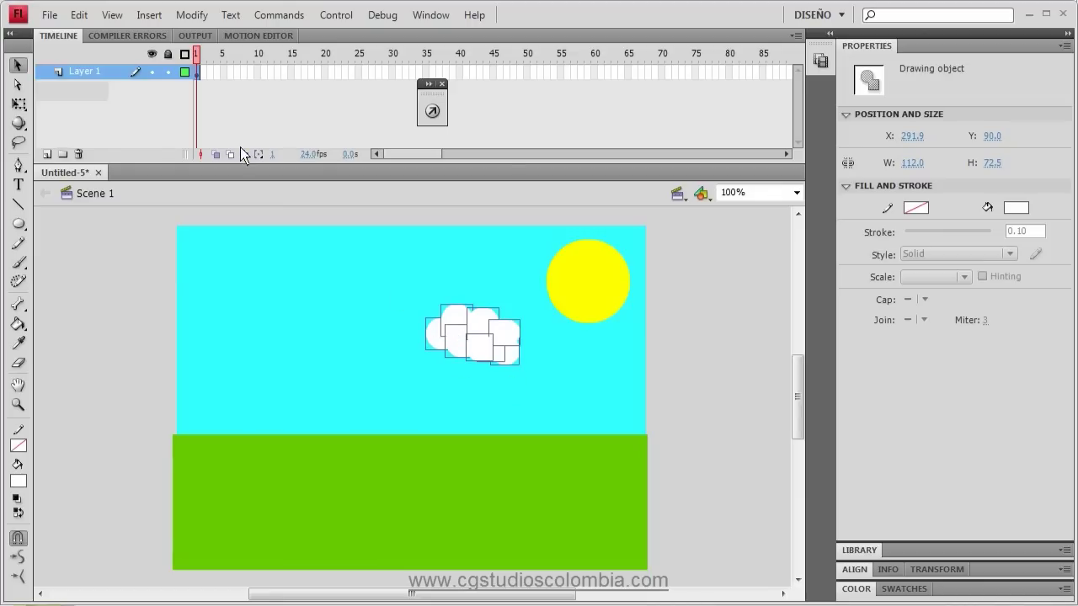
click(190, 15)
click(242, 272)
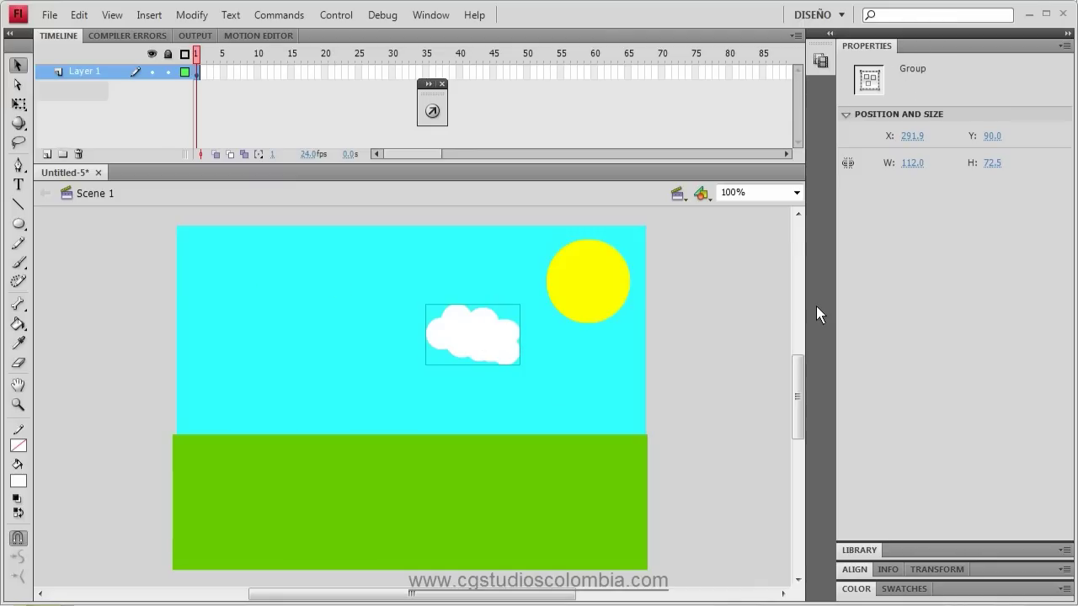
click(714, 350)
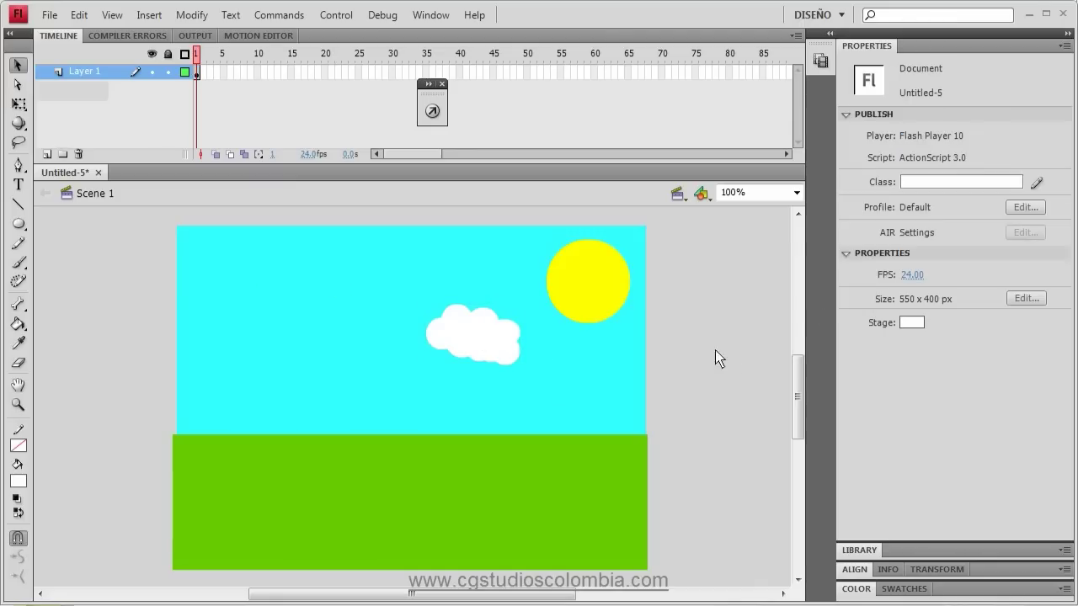
Step: Move the grouped cloud to the upper-left part of the sky, at about X 26, Y 31
click(489, 329)
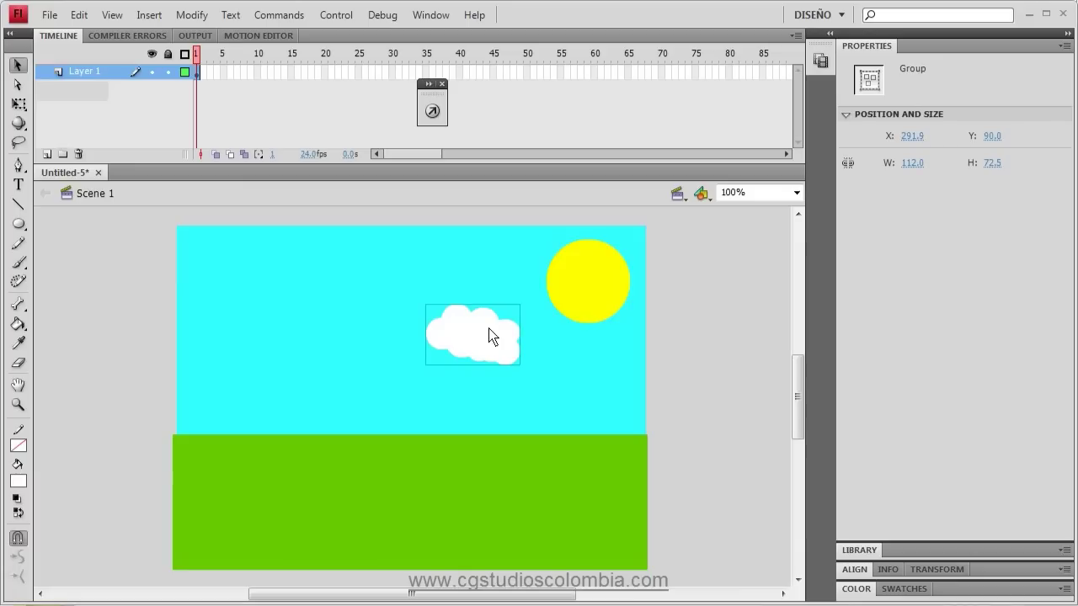
drag(482, 321, 253, 303)
click(358, 277)
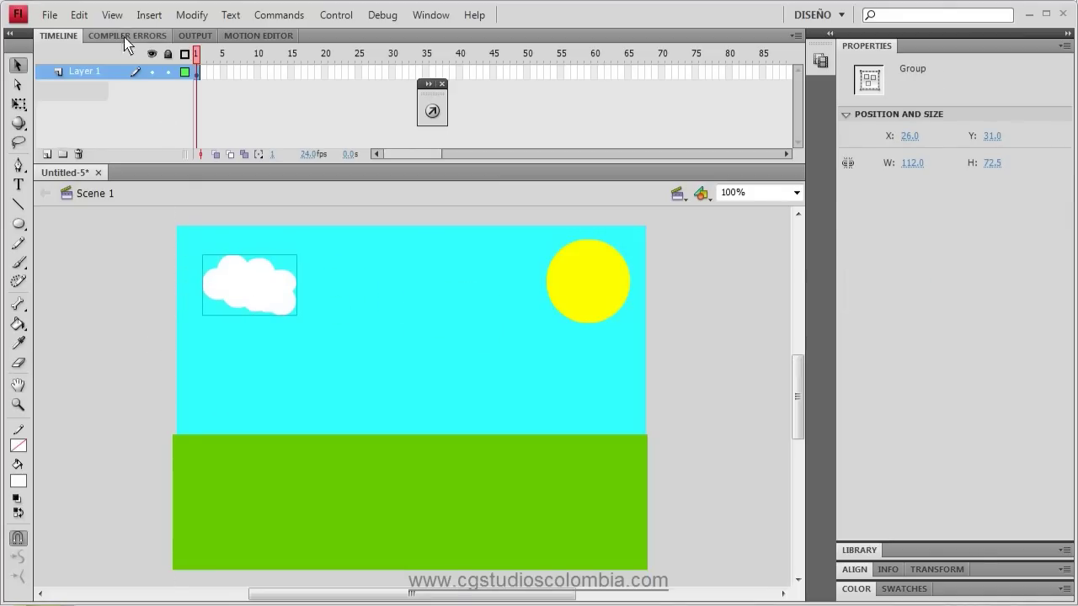
Step: Copy the cloud group, paste it in the center, and move the copy beside the sun at about X 286, Y 34
click(174, 19)
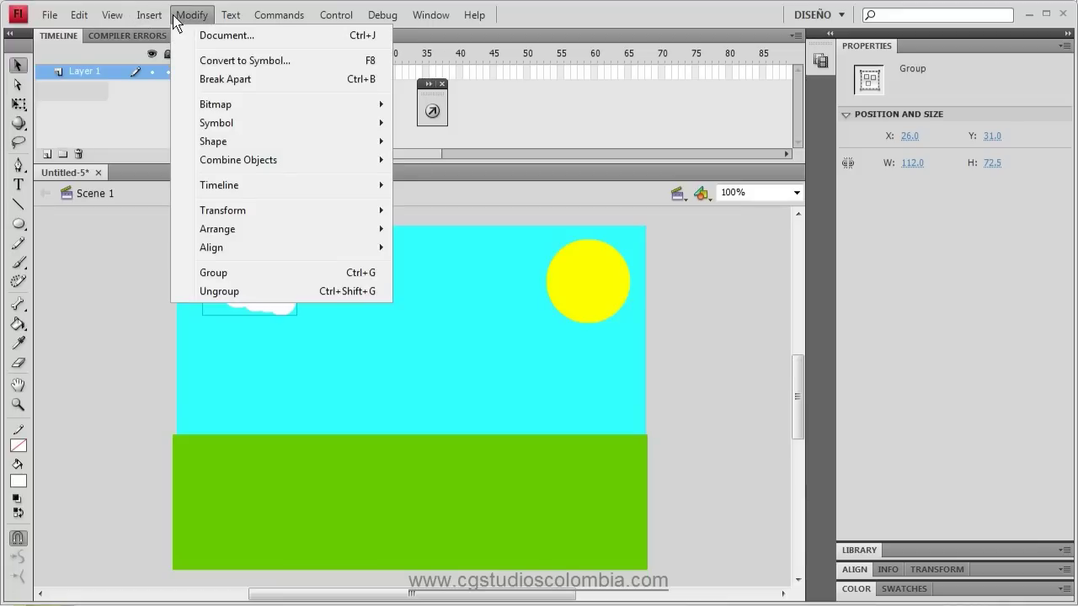
click(185, 17)
click(89, 15)
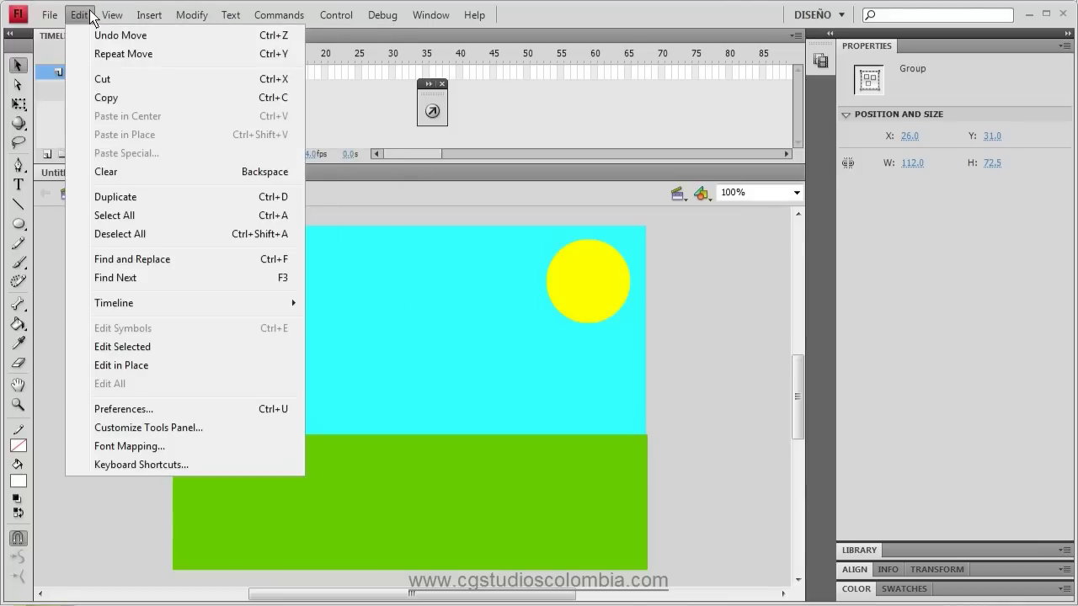
click(109, 99)
click(112, 15)
mouse_move(80, 15)
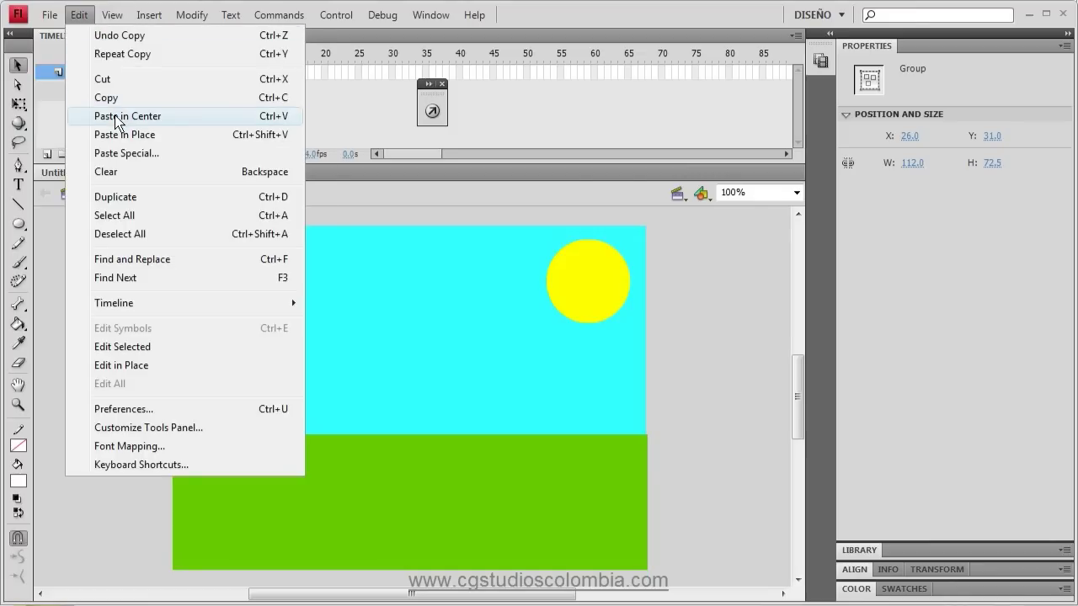
click(176, 125)
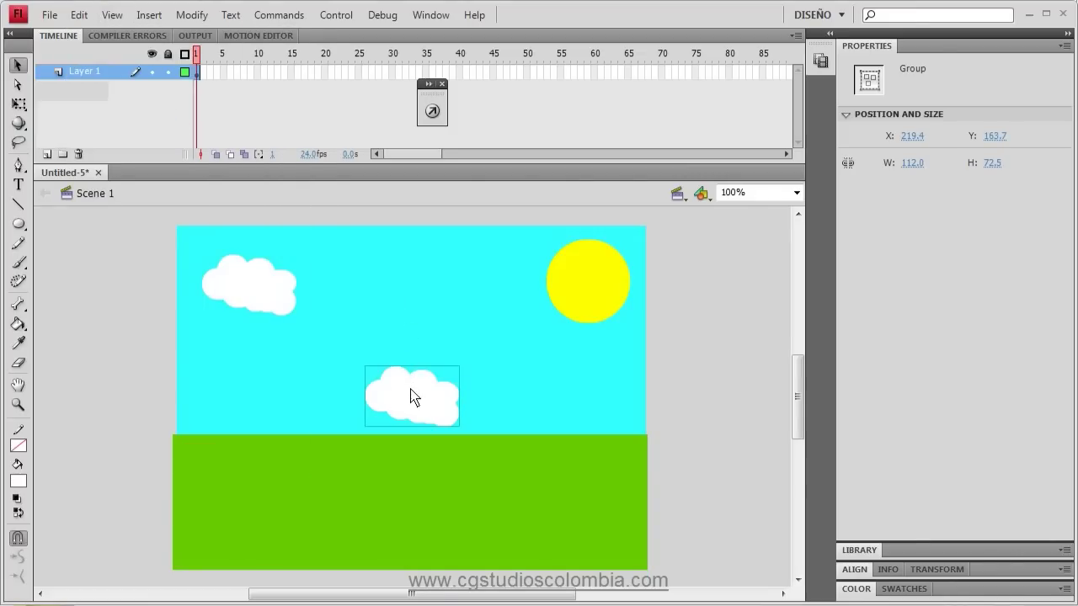
drag(414, 399, 469, 291)
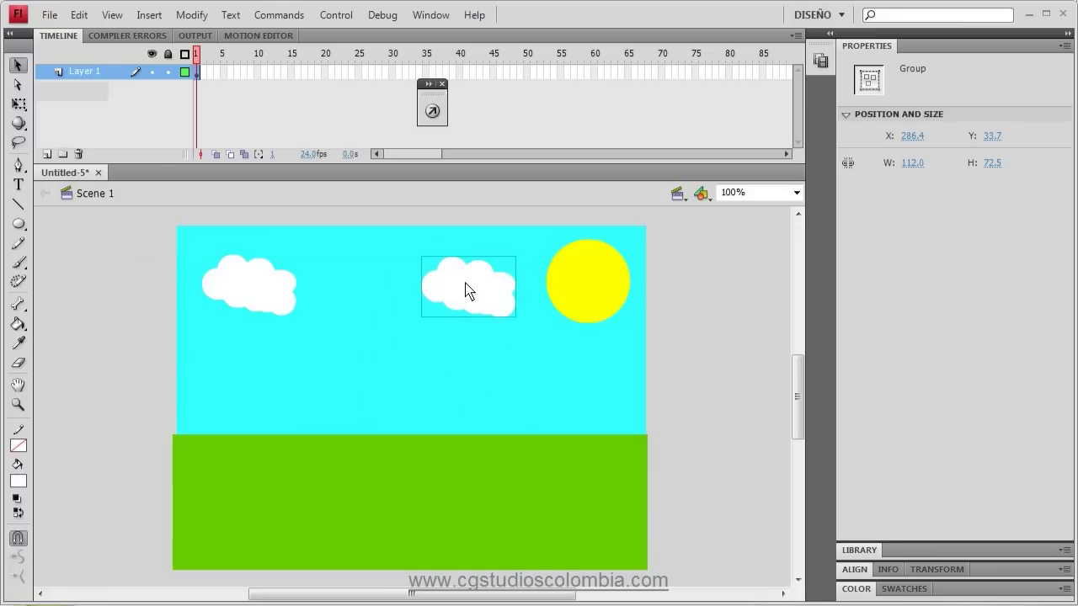
Step: Paste a third cloud and move it lower between the other two, to about X 157, Y 94
click(114, 15)
mouse_move(79, 15)
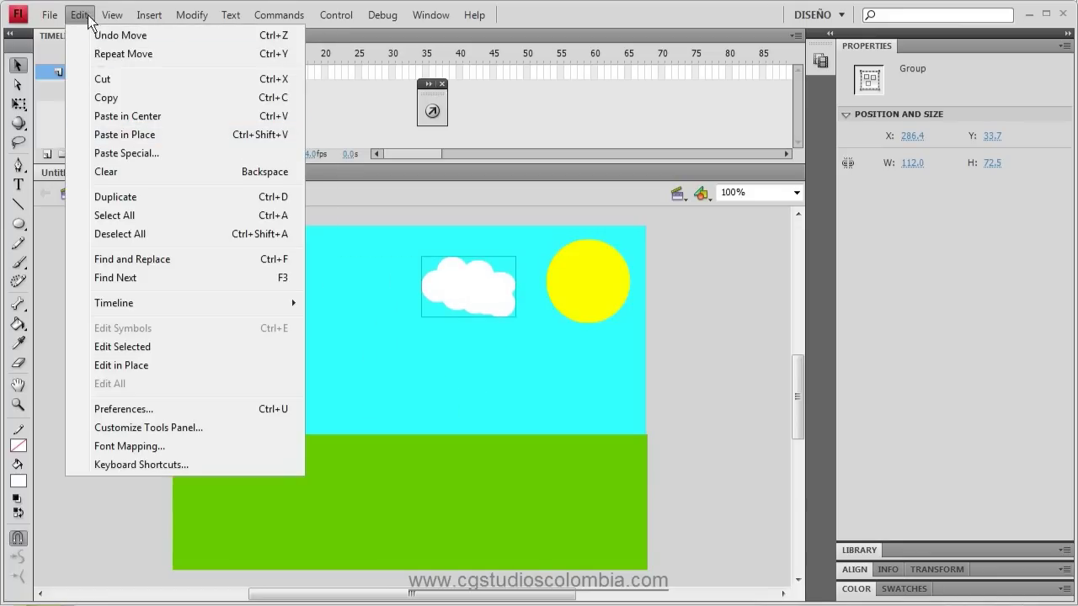
click(126, 117)
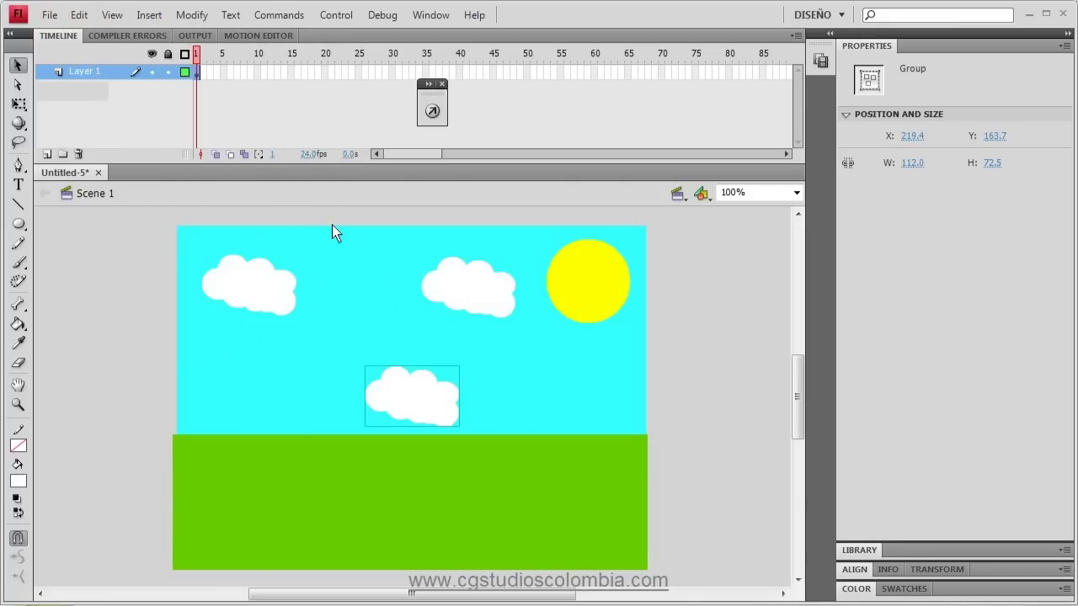
drag(422, 378, 369, 320)
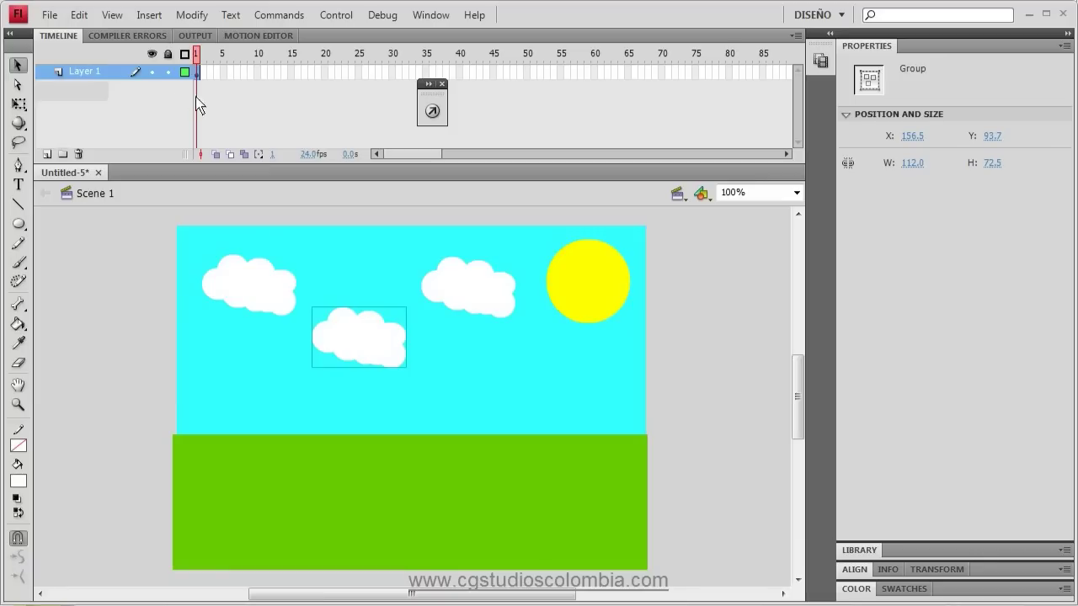
Step: Paste a fourth cloud, place it over the lower part of the sun, and deselect it
click(90, 17)
click(128, 135)
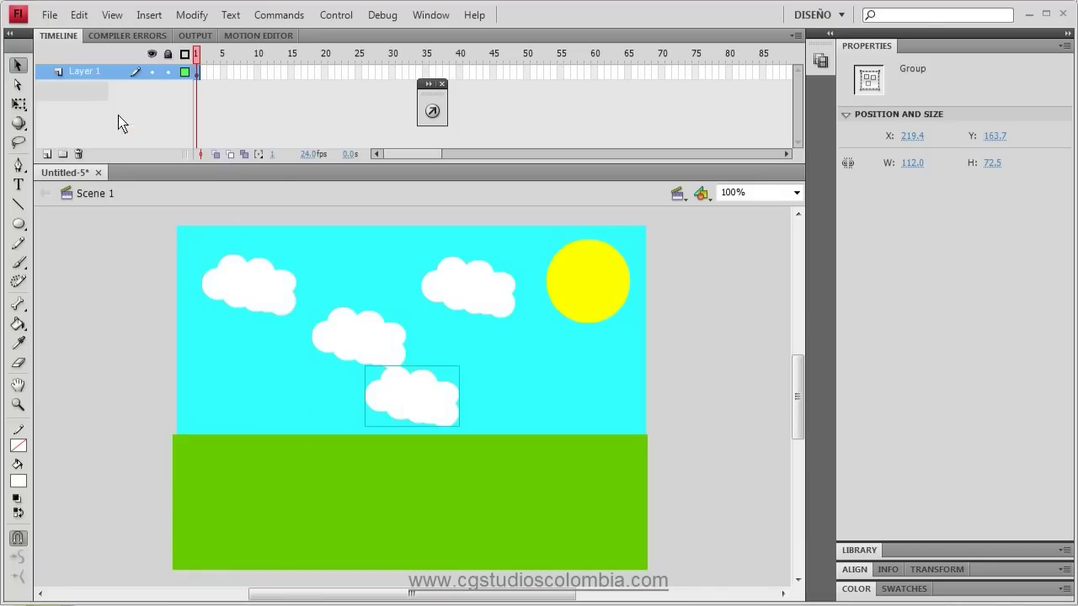
drag(403, 415, 566, 345)
click(736, 345)
Step: Shift the cloud left of the sun slightly up and left, and nudge the cloud overlapping the sun slightly left
drag(513, 300, 499, 294)
click(666, 326)
drag(582, 348, 571, 345)
click(669, 313)
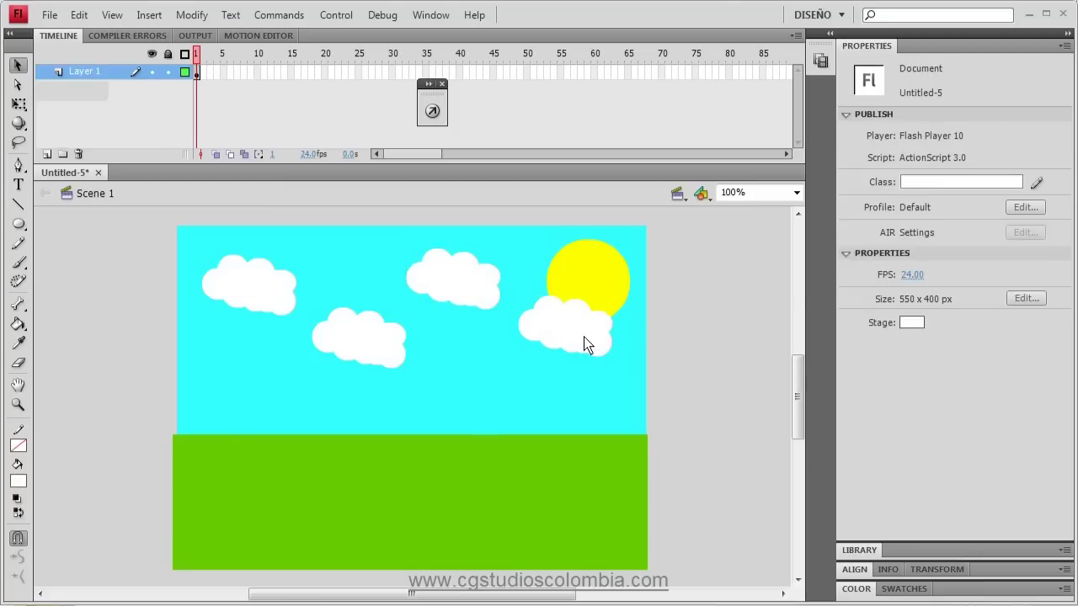
click(587, 345)
click(671, 341)
Step: Draw a road rectangle about 564 by 94 px across the green ground and fill it with dark gray
click(18, 225)
drag(18, 231, 72, 223)
mouse_move(173, 468)
mouse_down()
mouse_move(553, 544)
mouse_move(614, 536)
mouse_move(647, 547)
mouse_up()
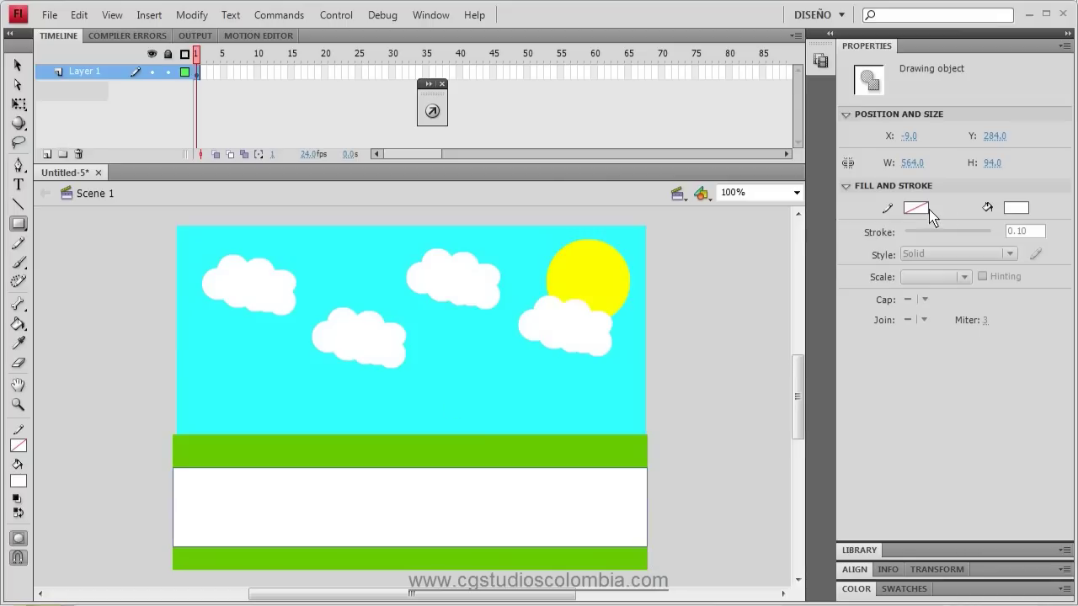
click(1008, 203)
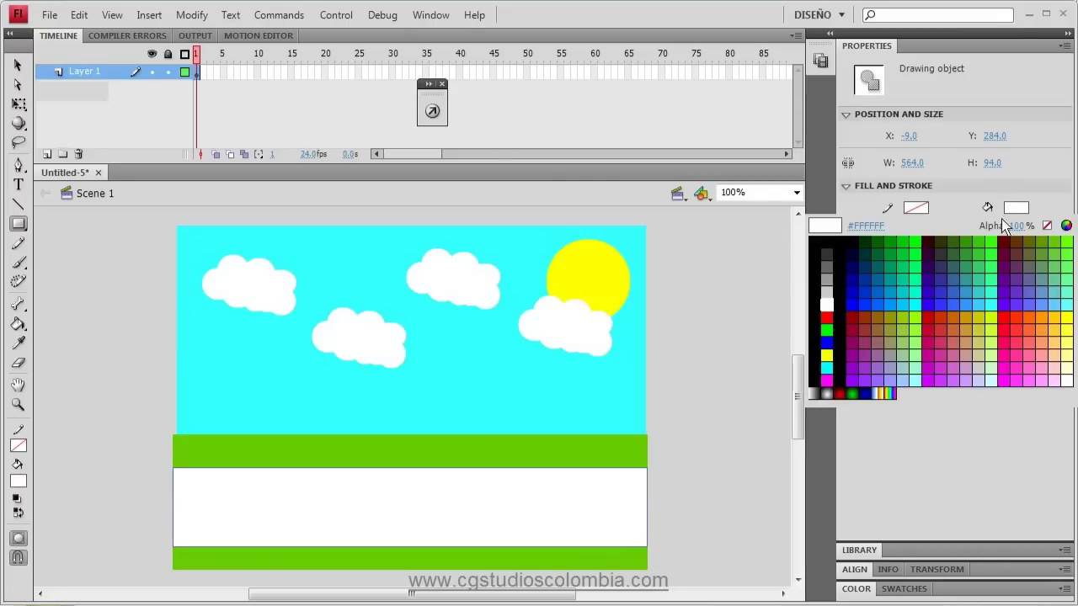
click(827, 267)
click(17, 65)
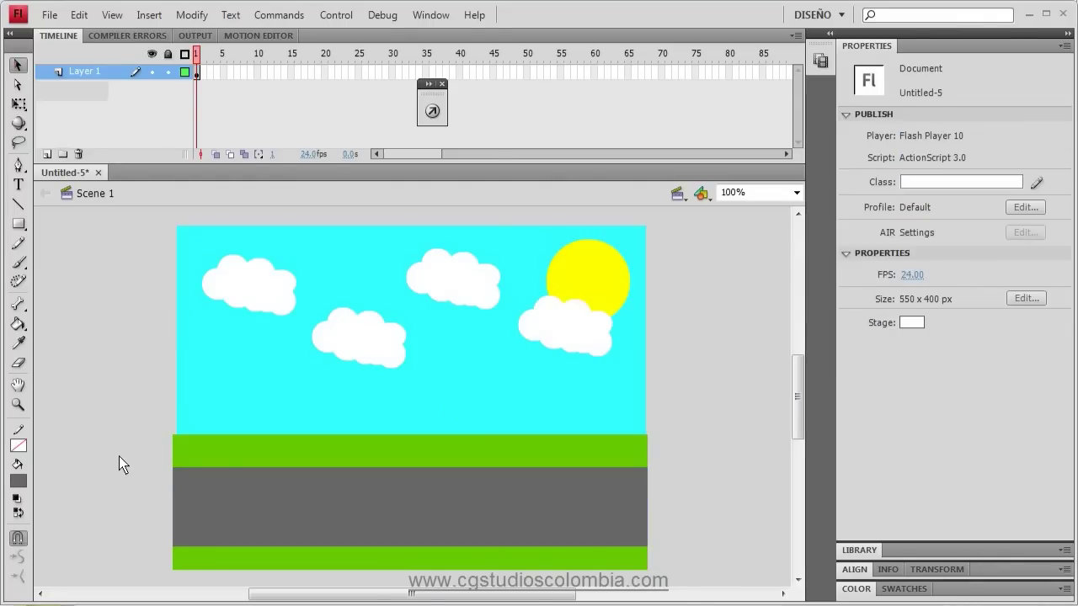
Step: Copy the gray road and paste it in place, then try moving the copy up over the sky and undo that move
click(267, 521)
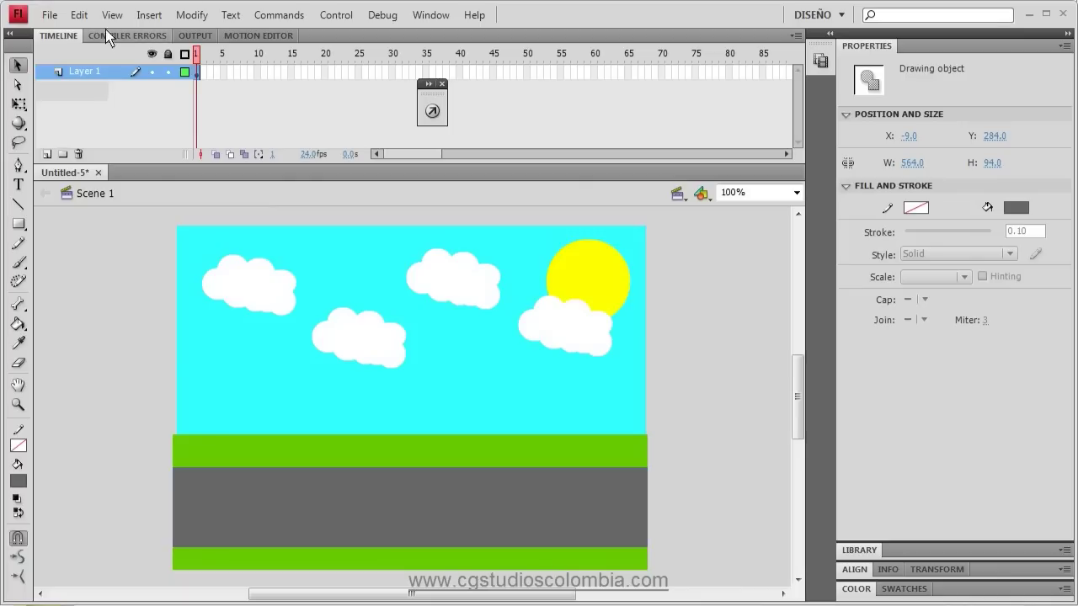
click(79, 15)
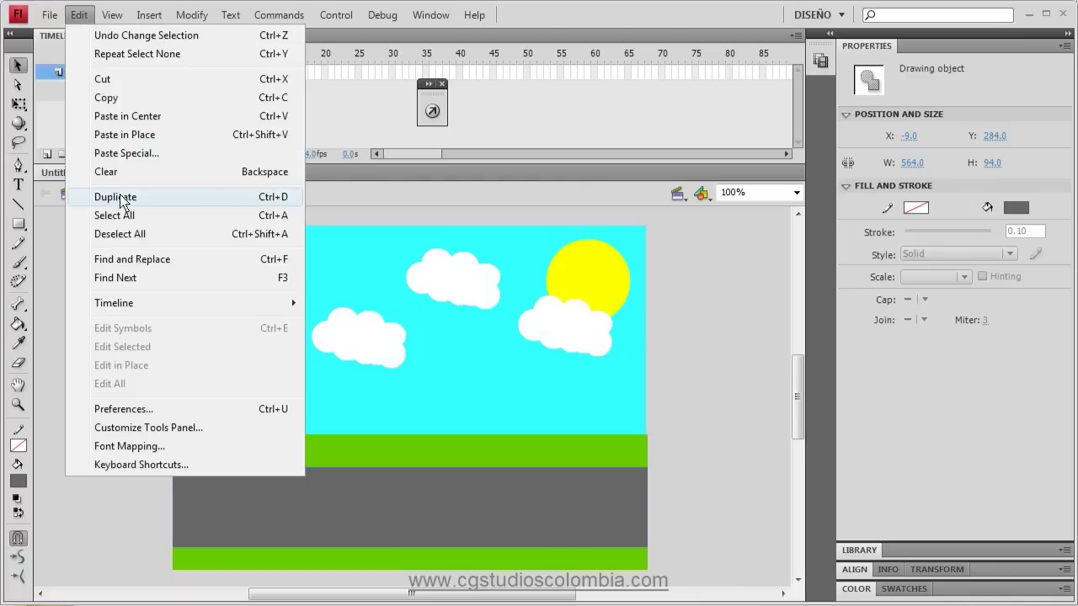
click(142, 99)
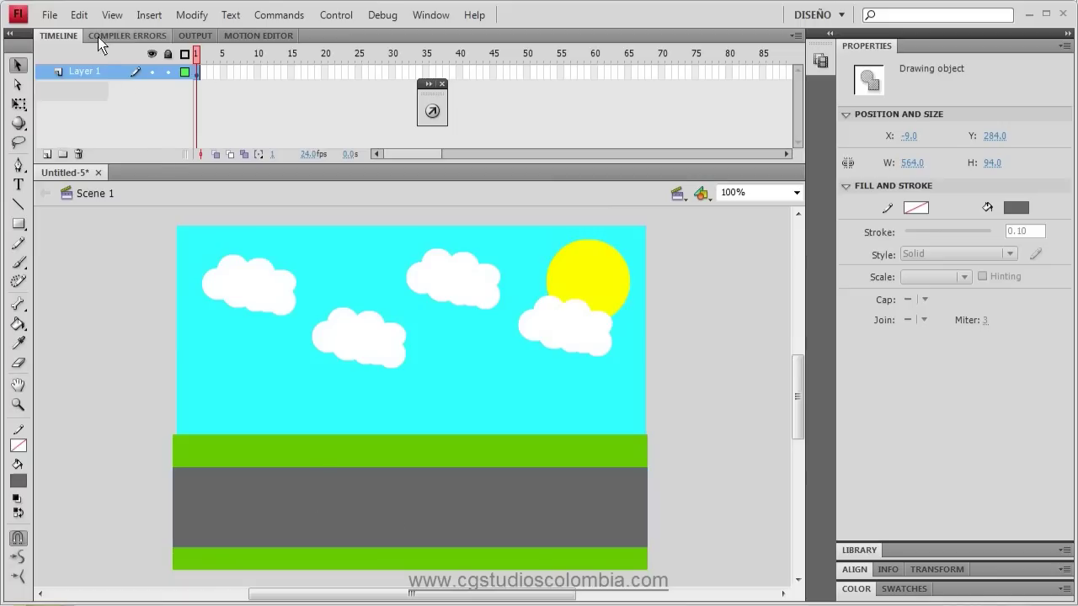
click(78, 15)
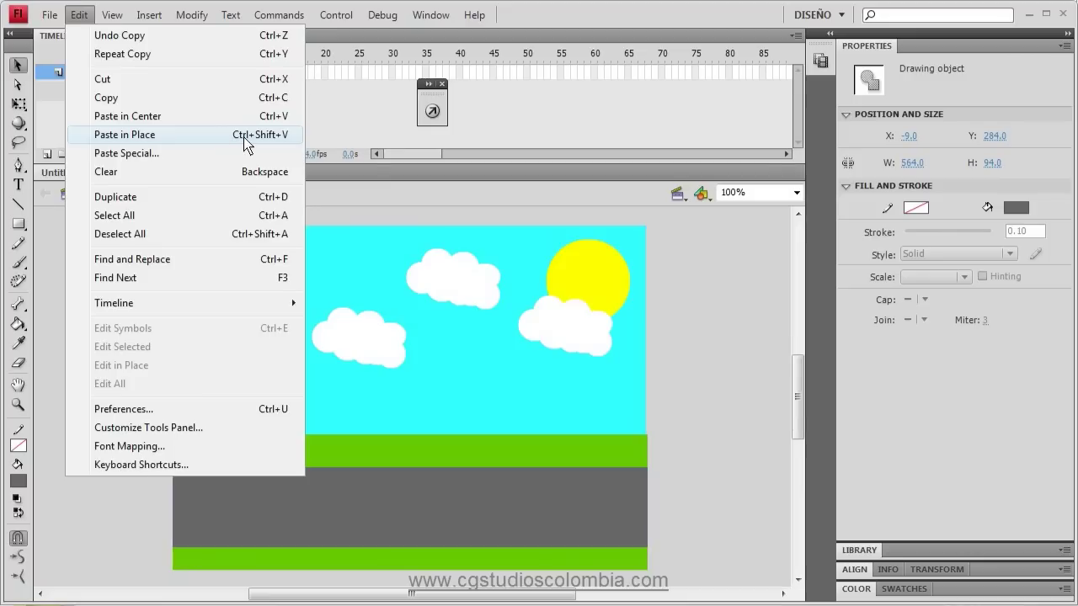
click(282, 138)
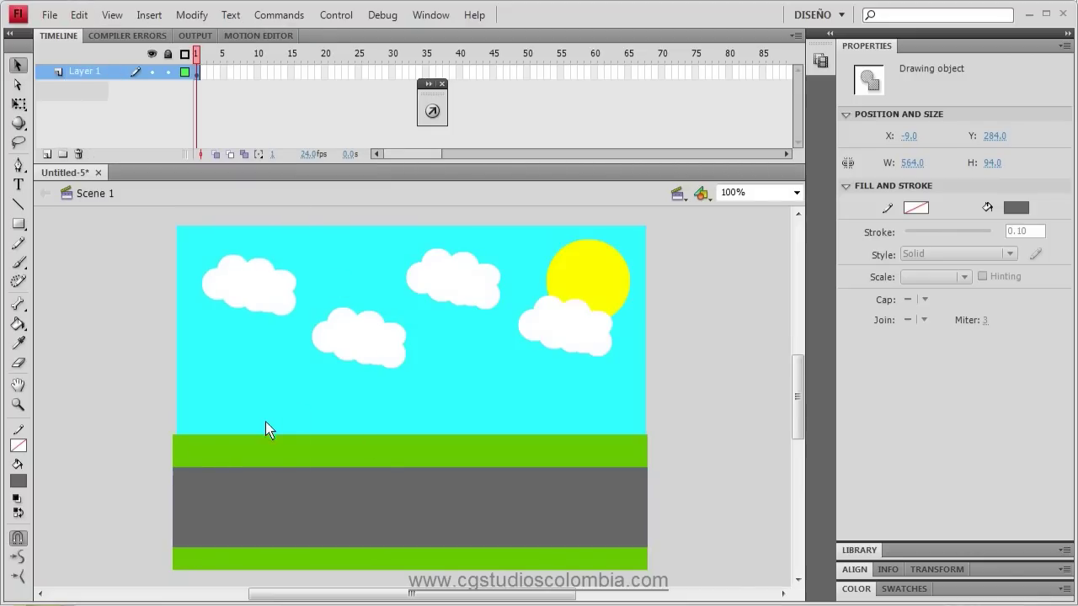
drag(214, 495, 156, 376)
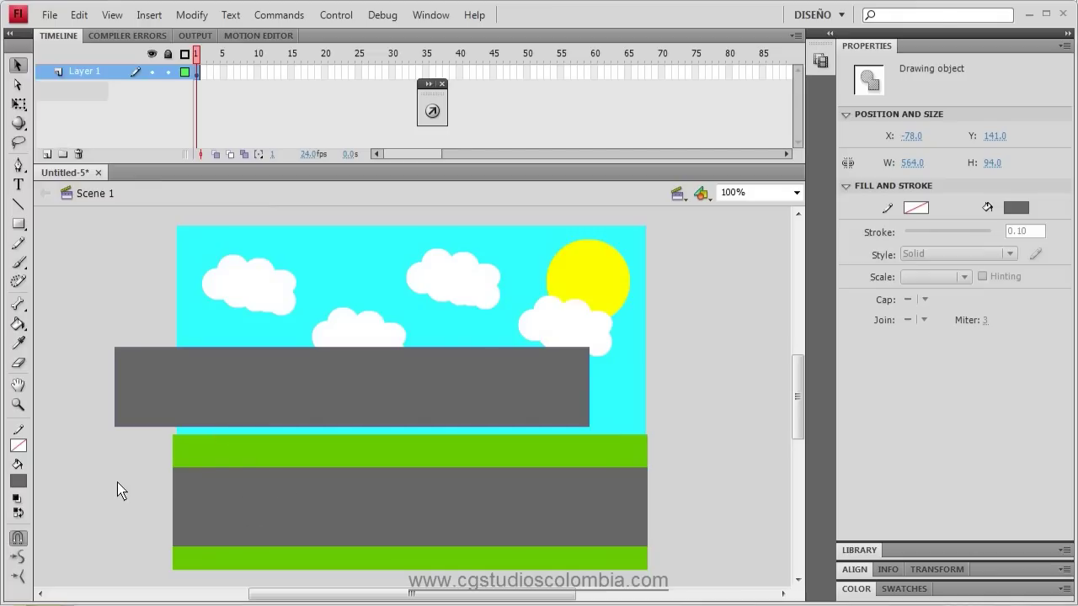
key(ctrl+z)
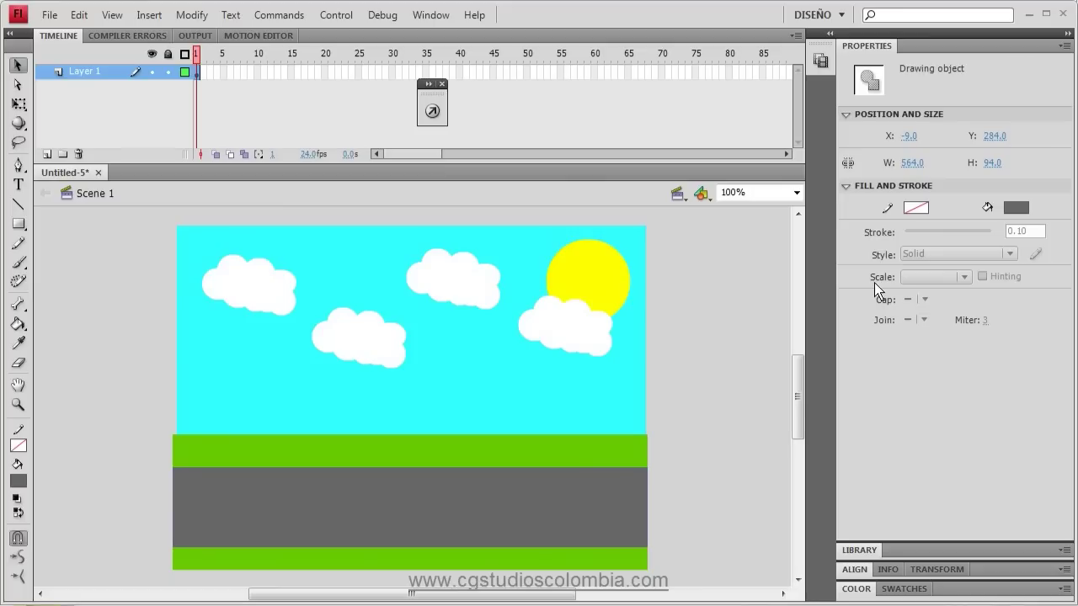
Step: Fill the pasted road copy with dark brown and reduce its height to 6 px as a strip along the road's upper edge
click(1016, 207)
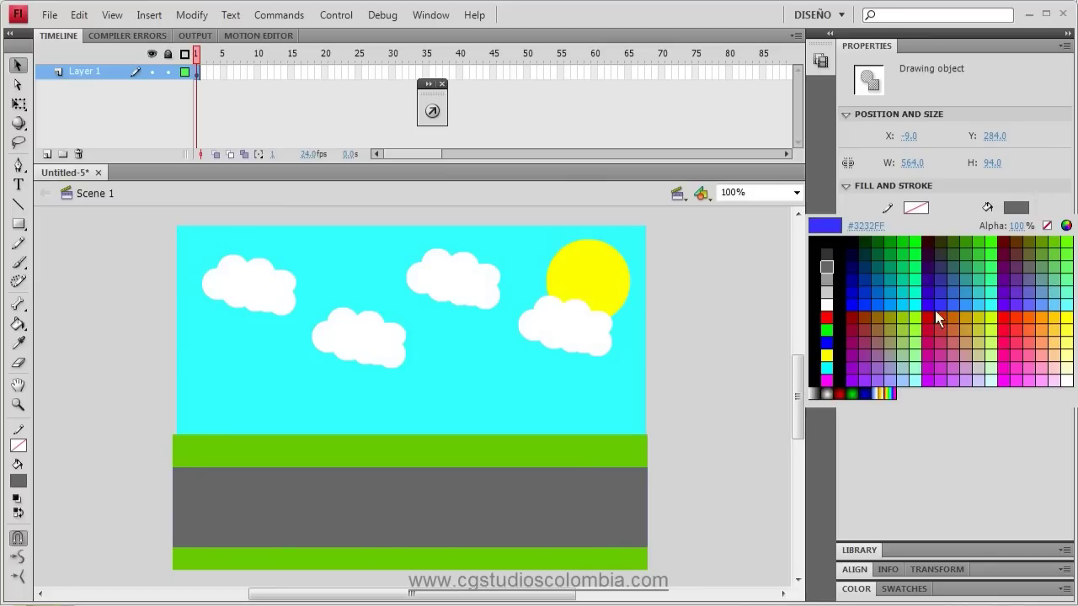
click(1019, 263)
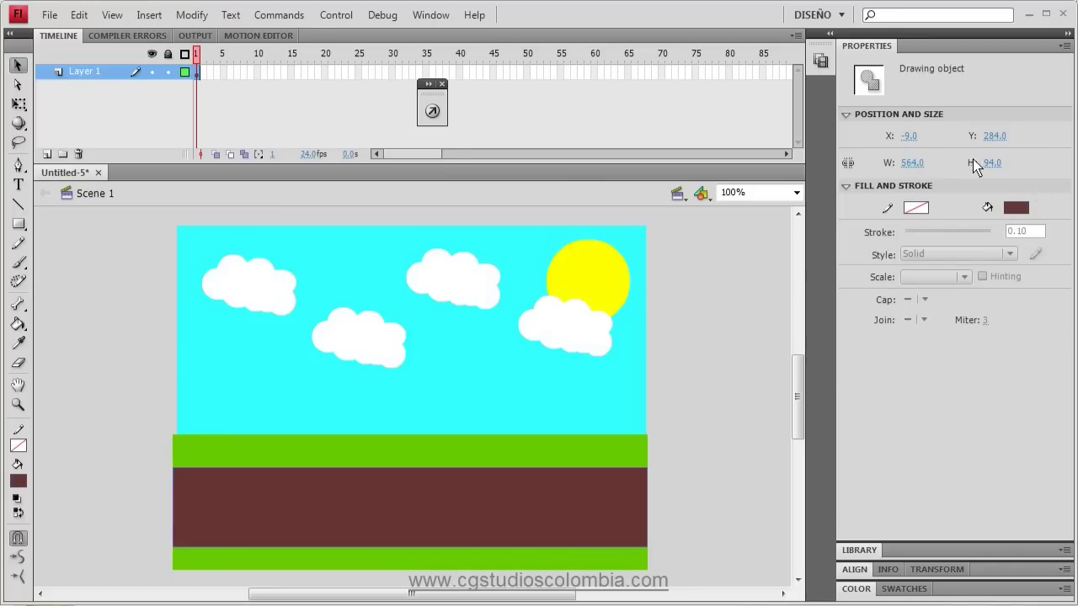
drag(994, 165, 919, 166)
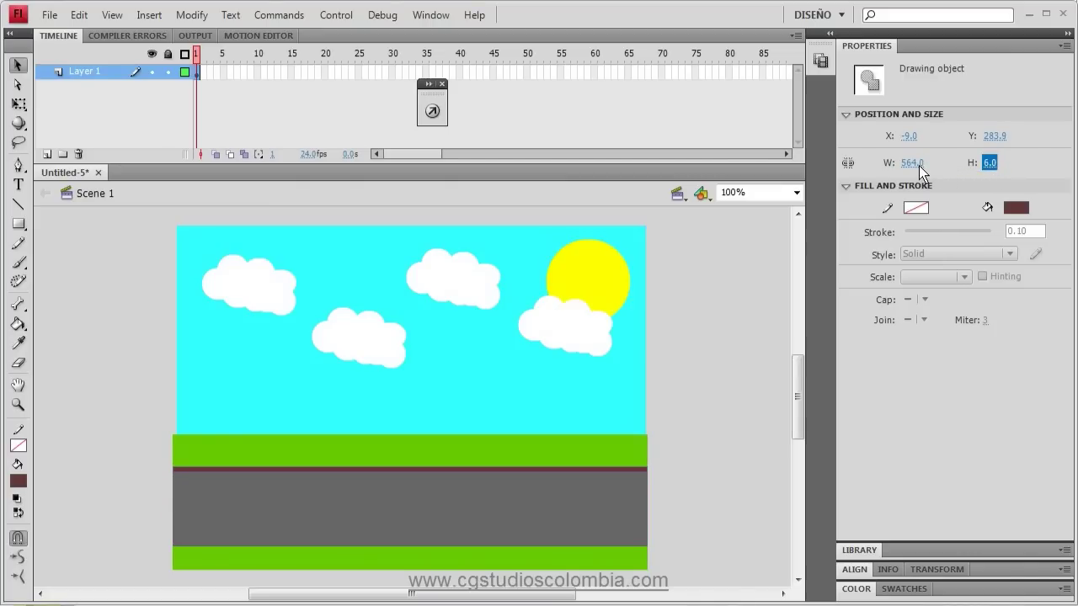
click(694, 381)
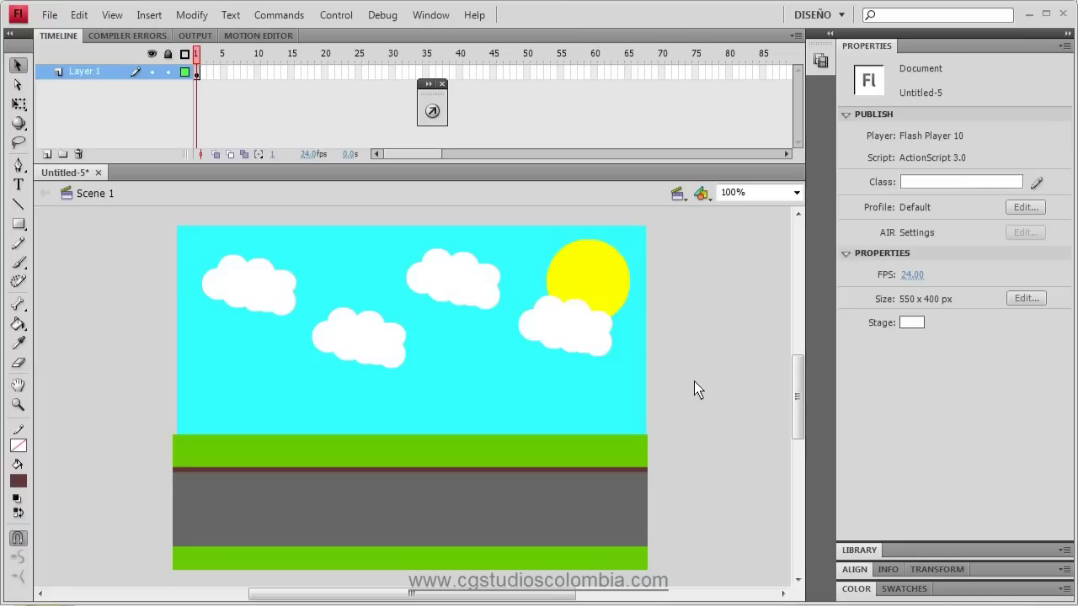
Step: Copy the thin brown strip on the road's upper edge and paste a duplicate in place
click(519, 471)
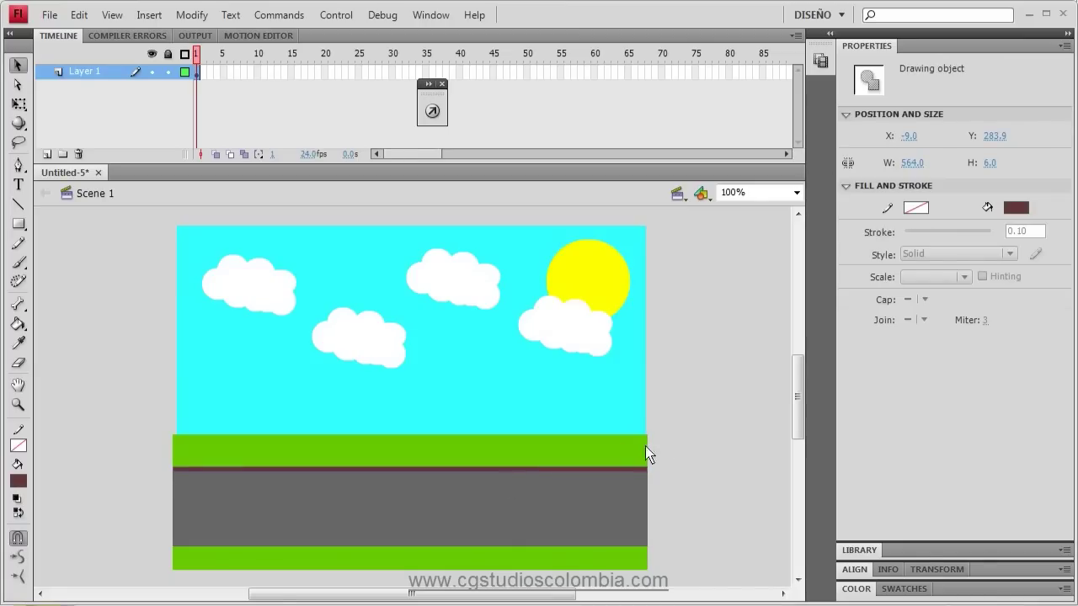
click(149, 16)
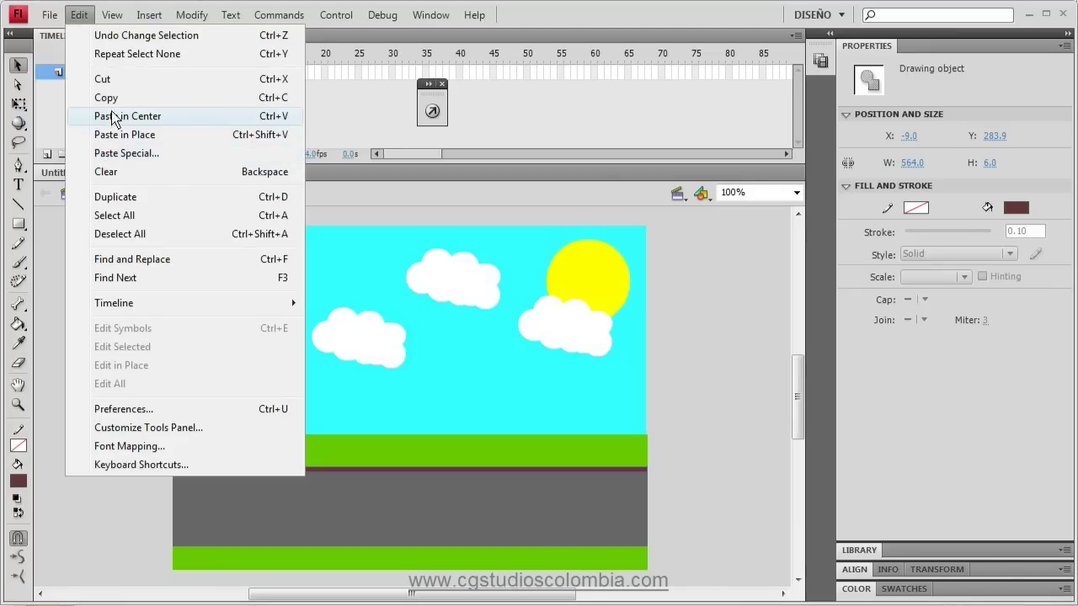
click(116, 96)
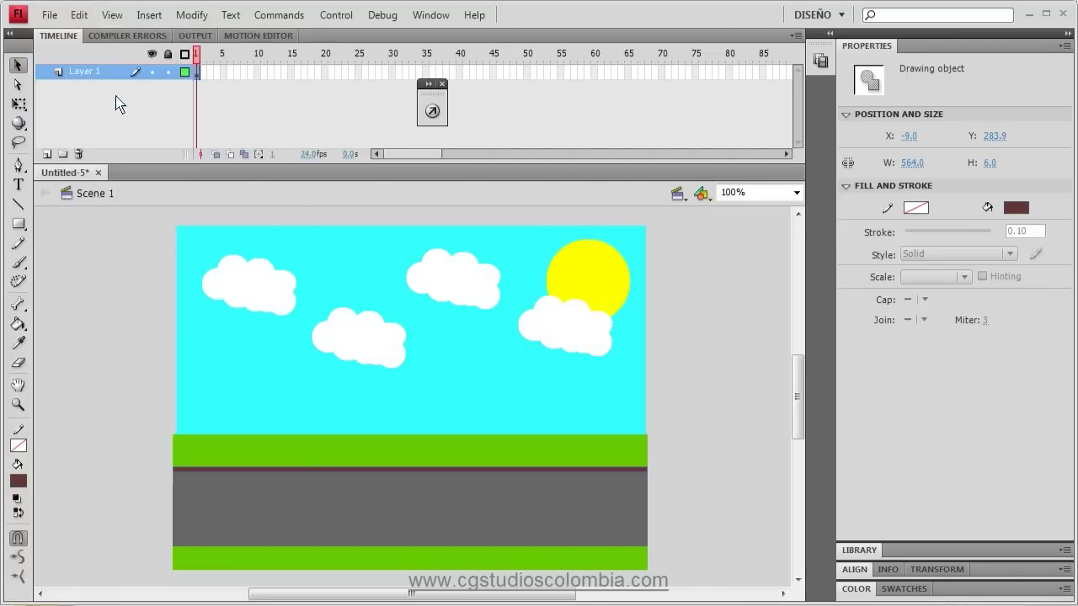
click(81, 16)
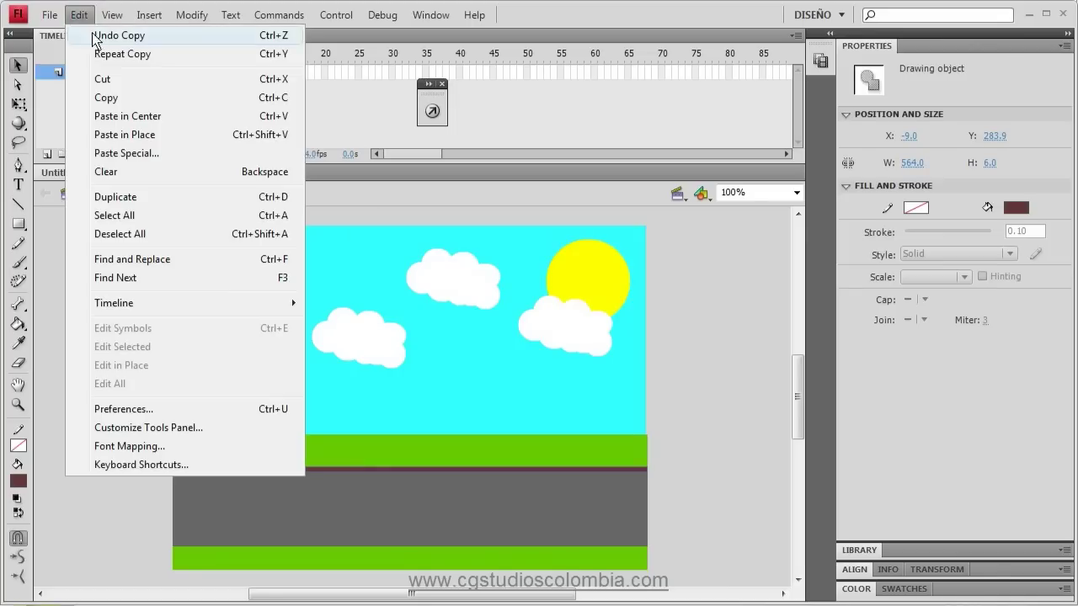
click(138, 142)
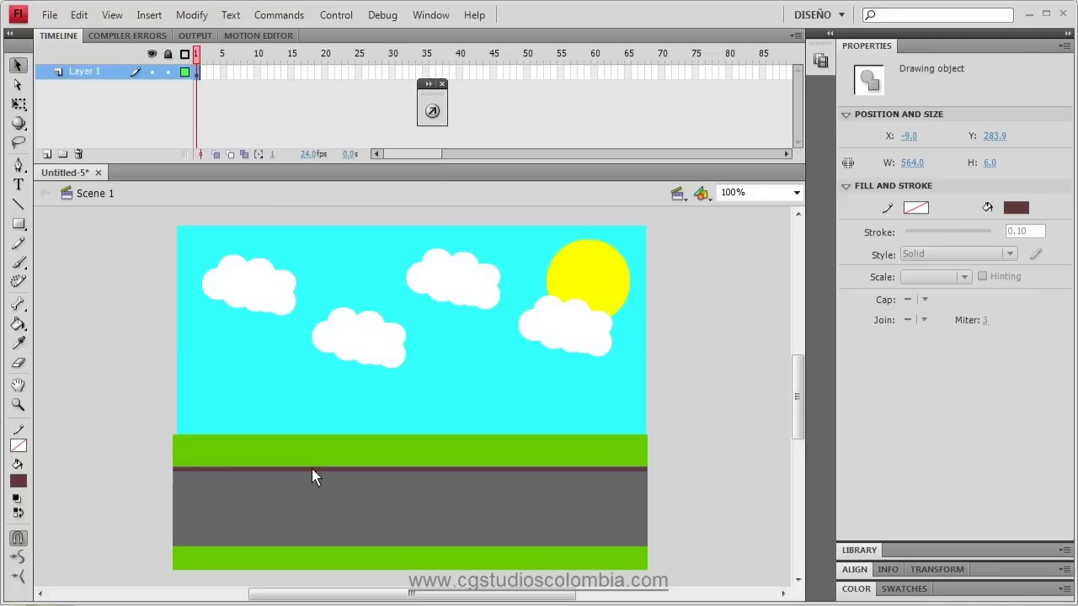
Step: Move the duplicate brown strip down to the road's lower edge, at about Y 372
drag(311, 471, 312, 545)
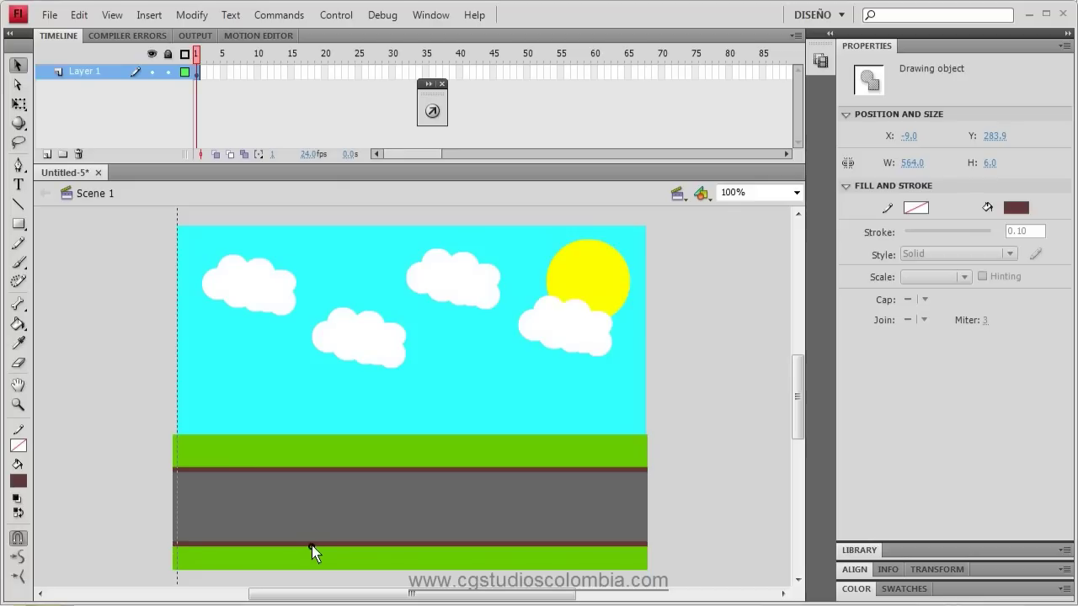
drag(311, 545, 311, 545)
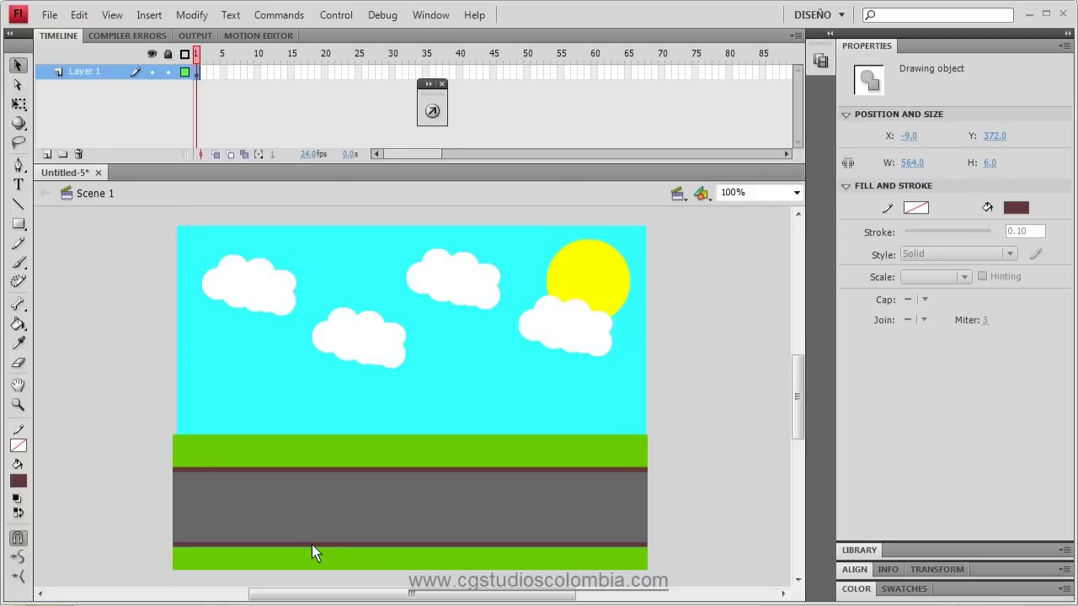
click(685, 431)
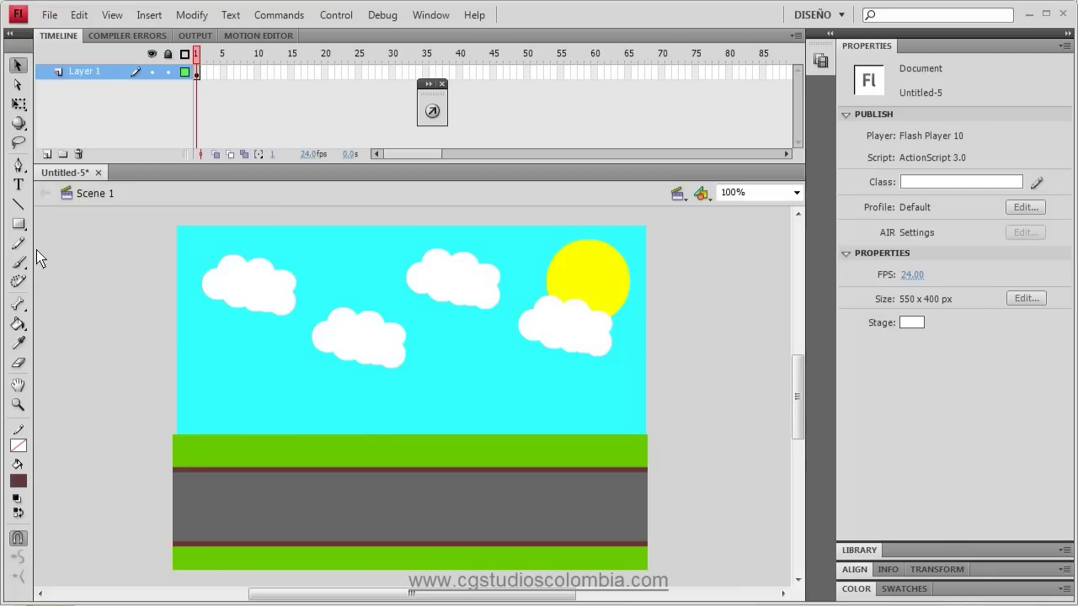
Step: Draw a horizontal line about 564 px long along the middle of the road and make its stroke yellow
click(17, 204)
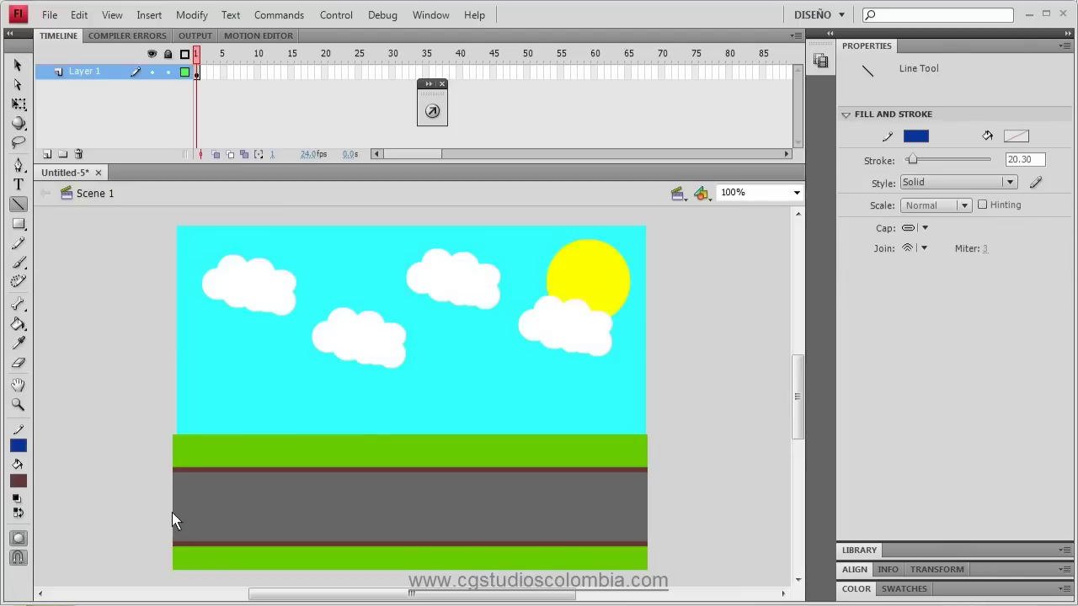
drag(173, 507, 615, 512)
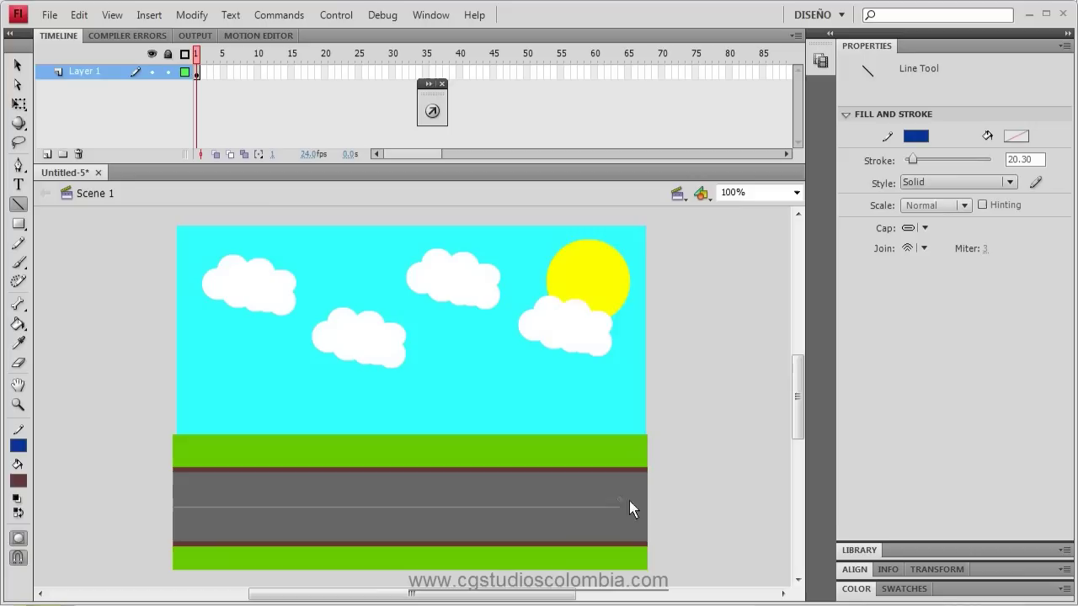
drag(552, 504, 644, 527)
drag(648, 509, 649, 510)
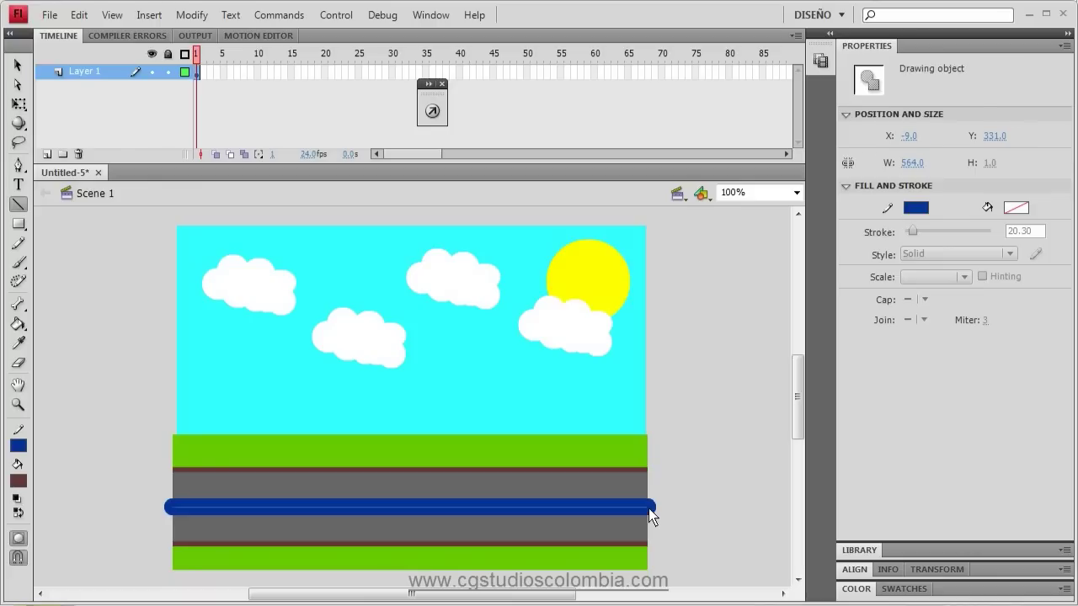
click(916, 207)
click(1067, 322)
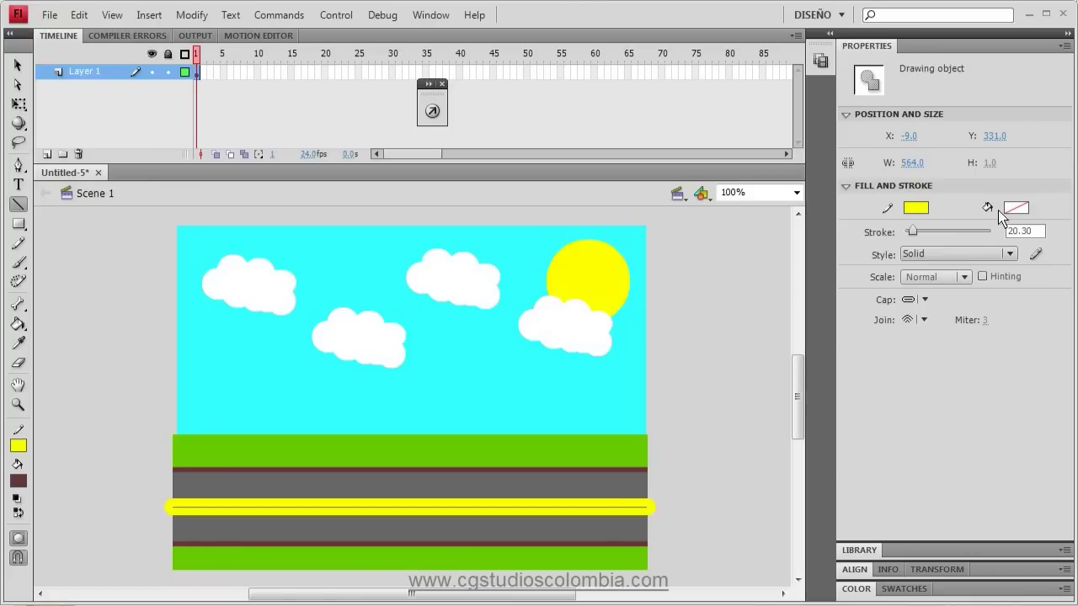
Step: Change the yellow road line to a dashed stroke and reduce its thickness to 10.55
click(959, 251)
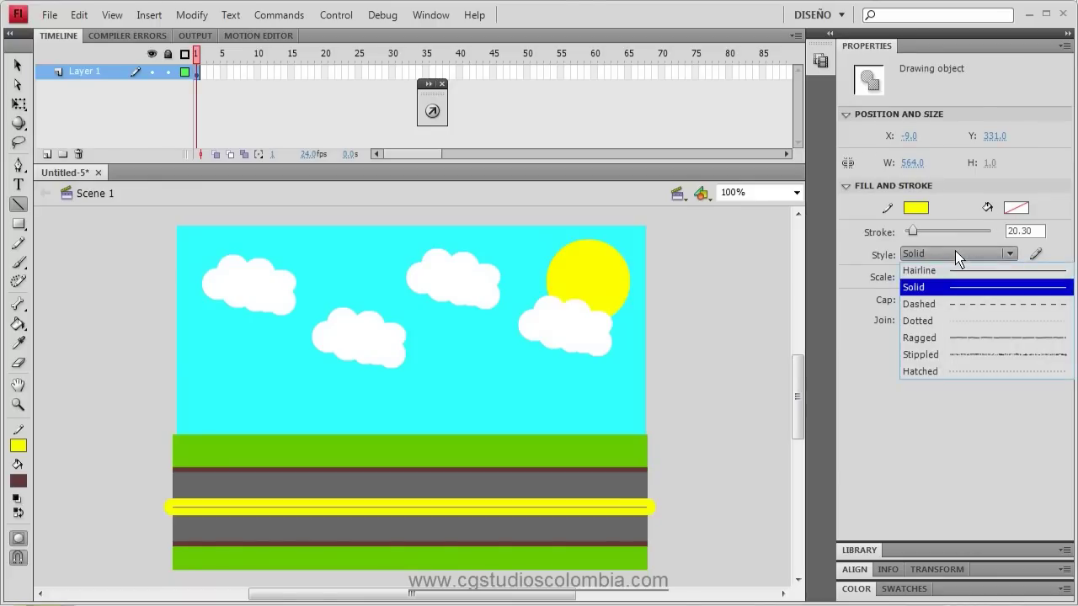
click(965, 304)
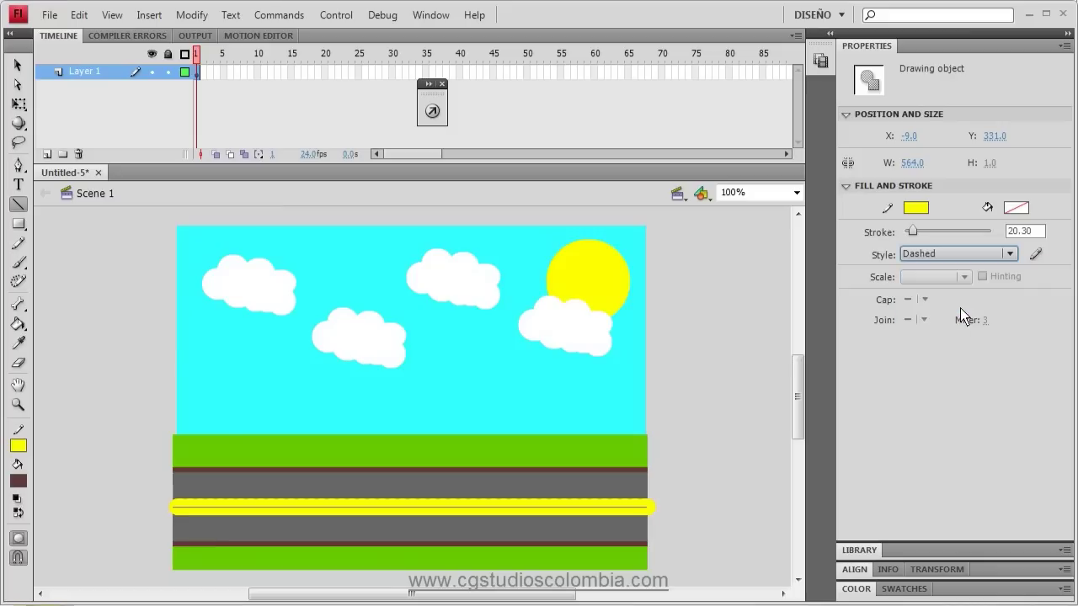
drag(914, 231, 909, 232)
Step: Customize the road line's dash pattern with 20 pt dashes and 20 pt gaps
click(1035, 256)
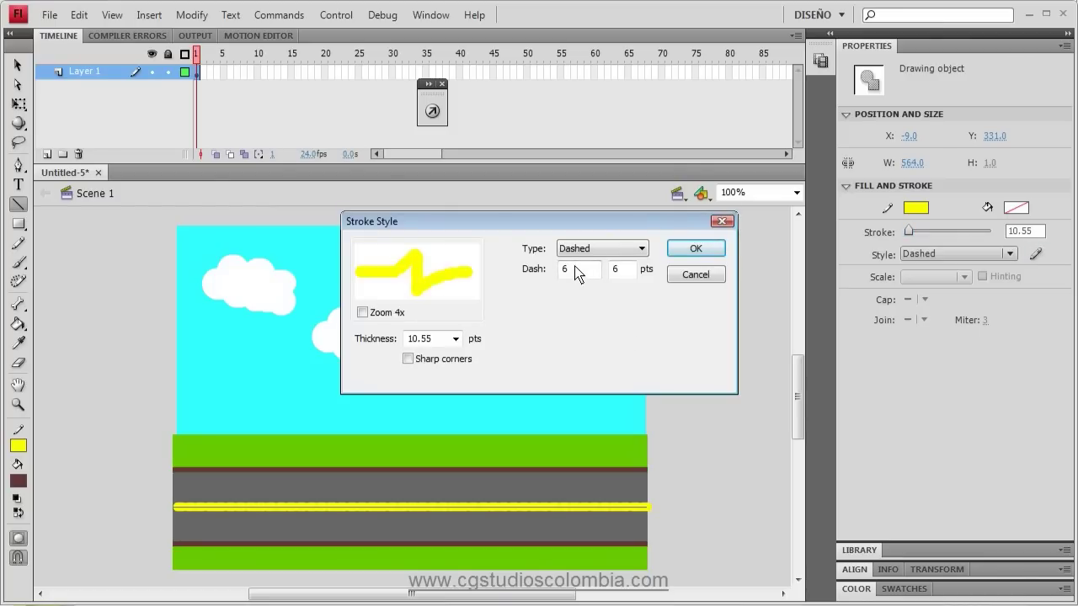
double_click(577, 270)
text(20)
double_click(620, 269)
text(20)
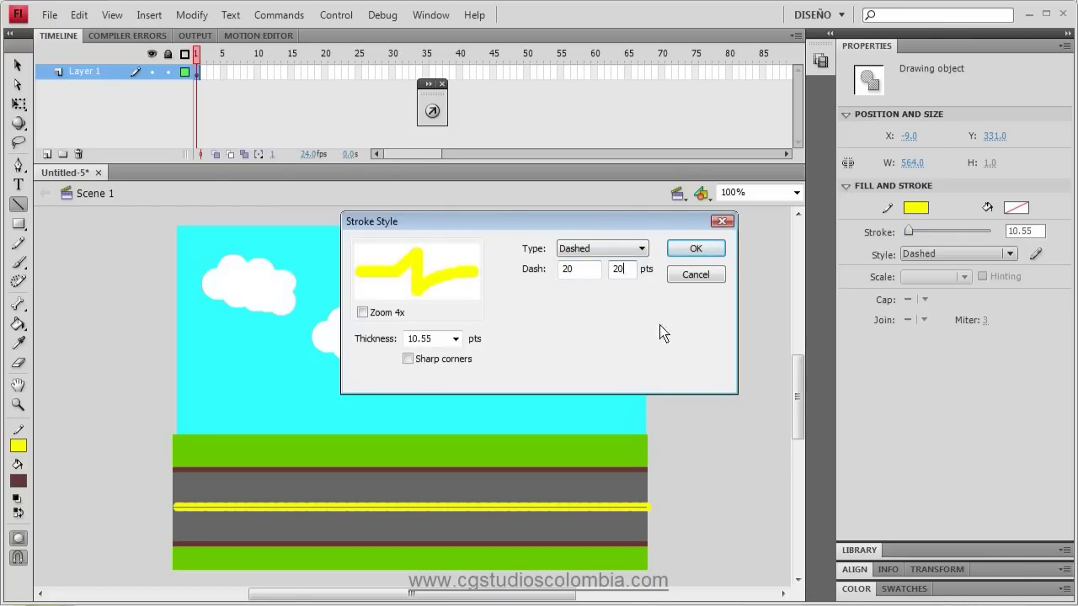
key(Tab)
Step: Try a 10 pt dash length, set it back to 20 pt, and apply the stroke style to the road line
double_click(587, 275)
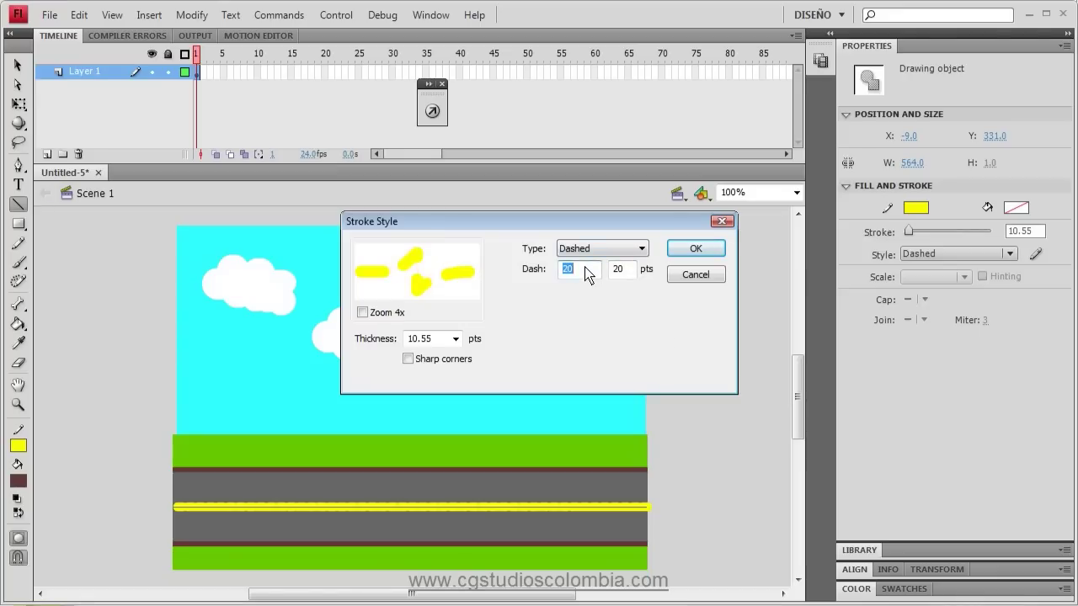
text(10)
click(612, 360)
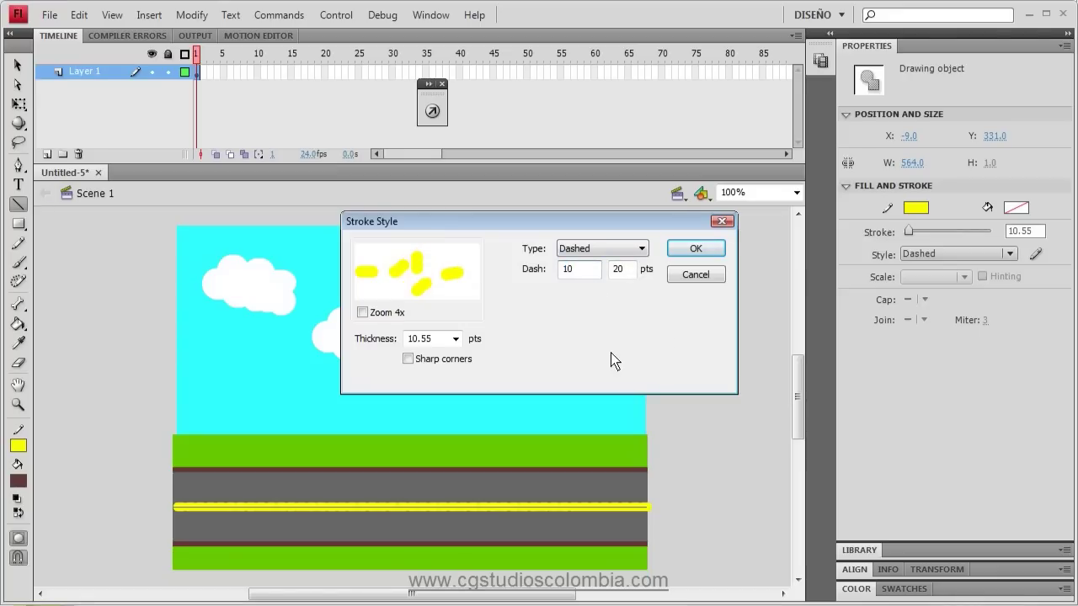
double_click(583, 275)
text(20)
click(649, 277)
click(695, 251)
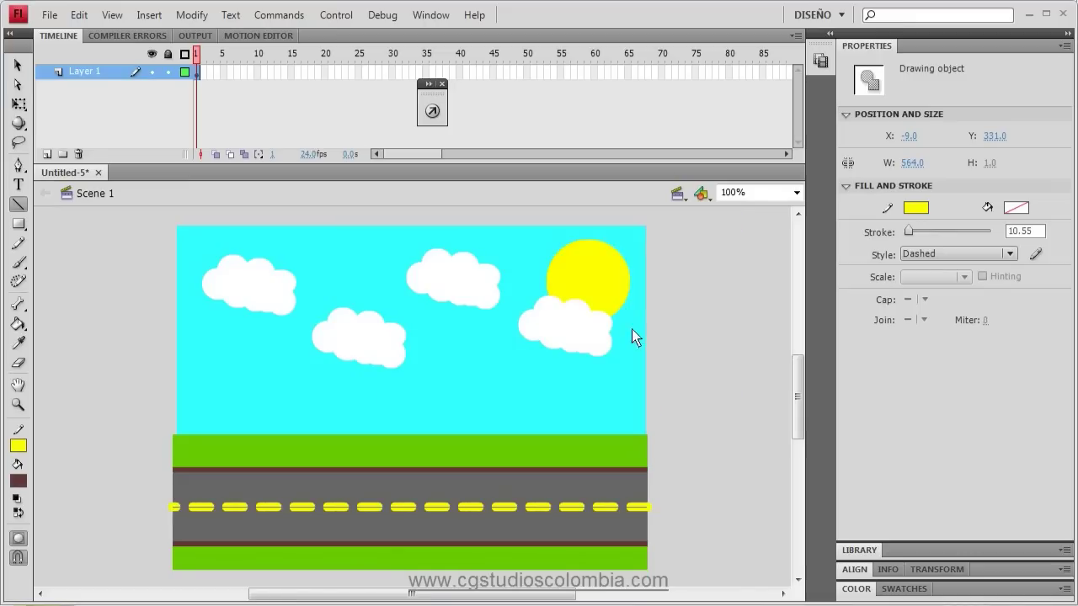
key(v)
click(120, 393)
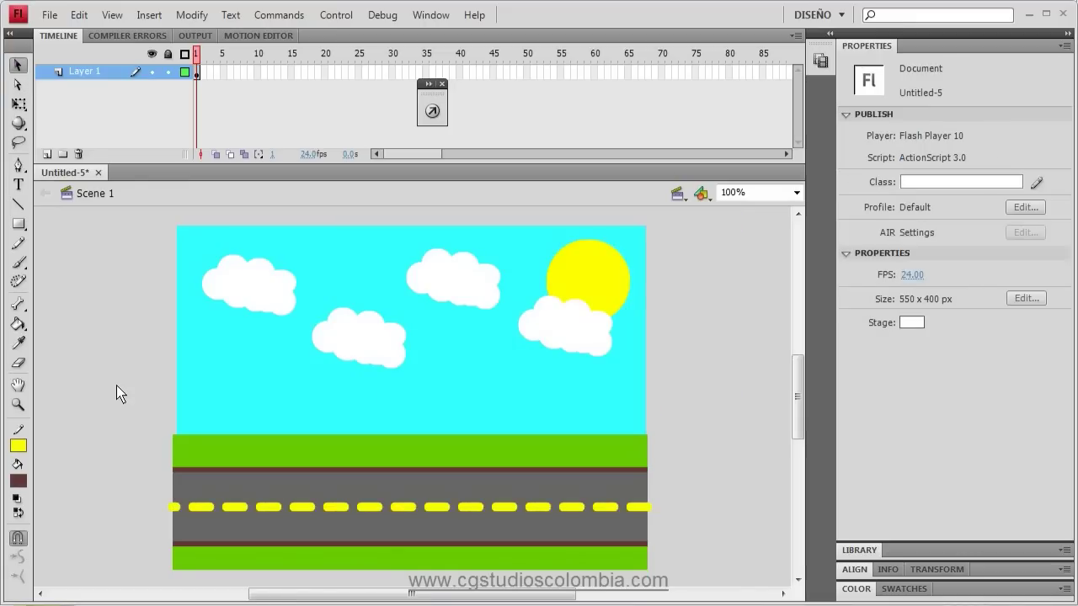
Step: Try bending the yellow dashed line upward into an arc and undo each attempt
click(234, 509)
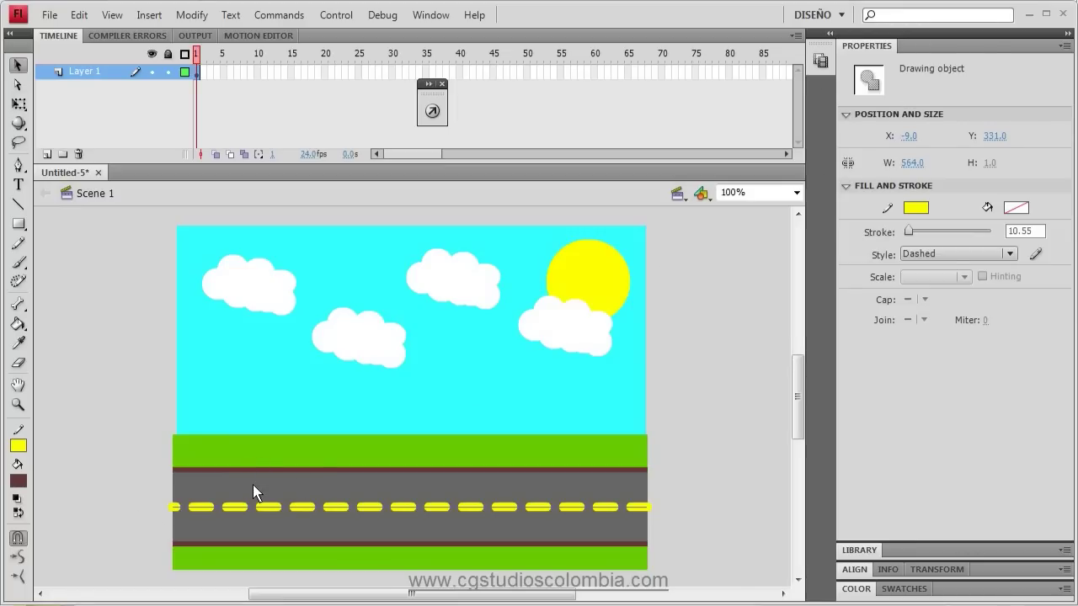
click(141, 483)
drag(202, 506, 177, 438)
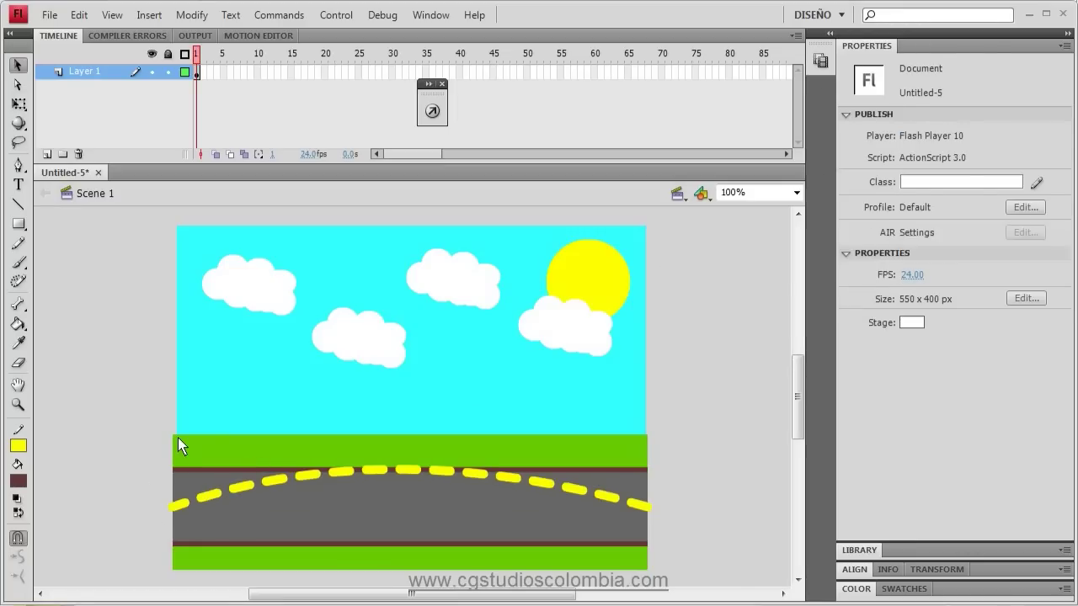
key(ctrl+z)
click(201, 507)
drag(202, 507, 192, 395)
key(ctrl+z)
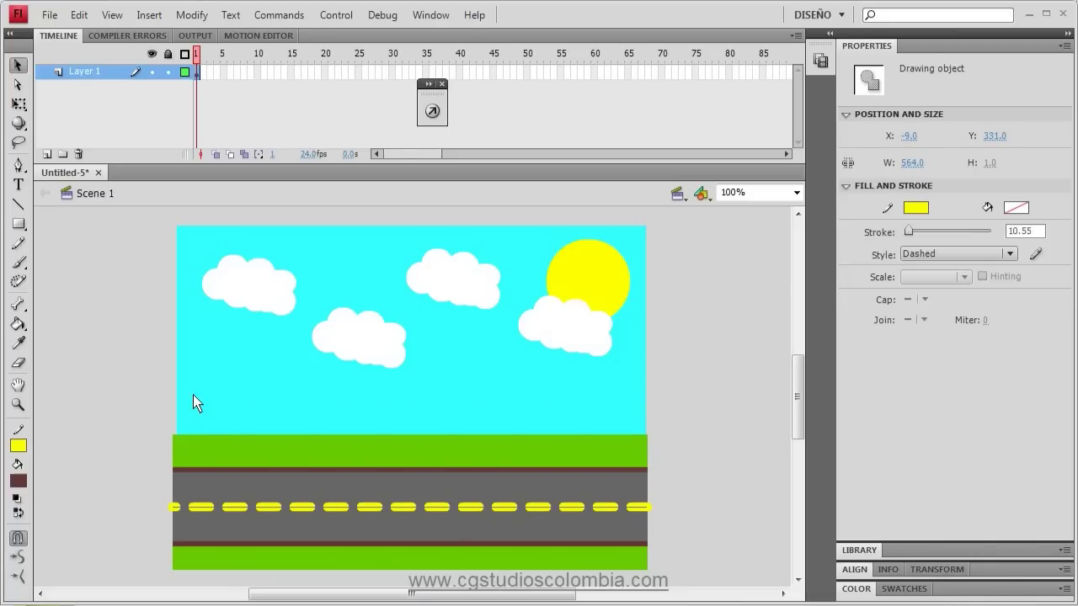
click(148, 485)
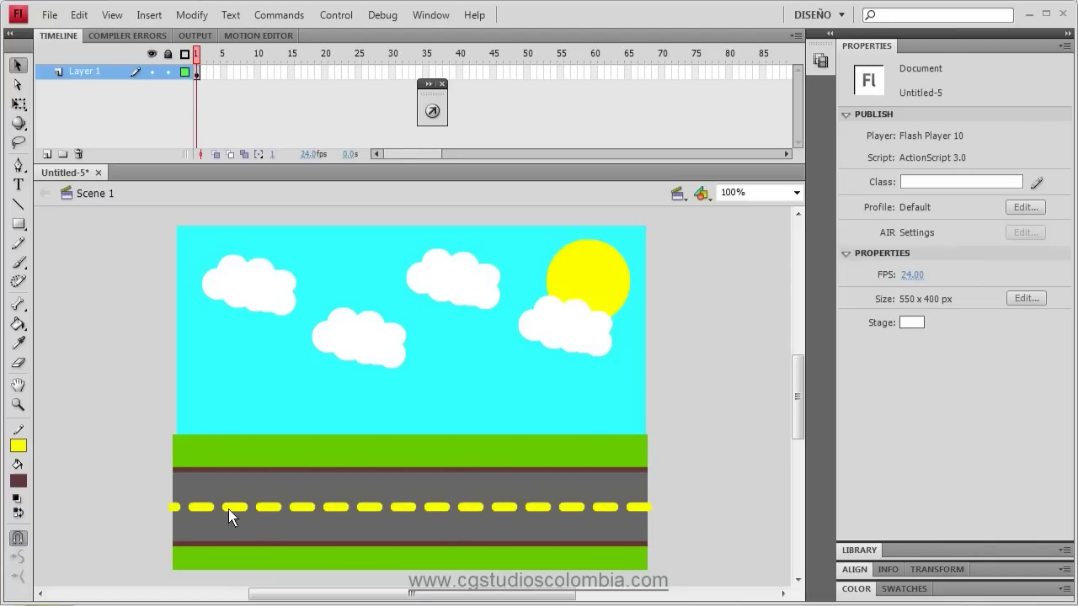
drag(230, 509, 227, 421)
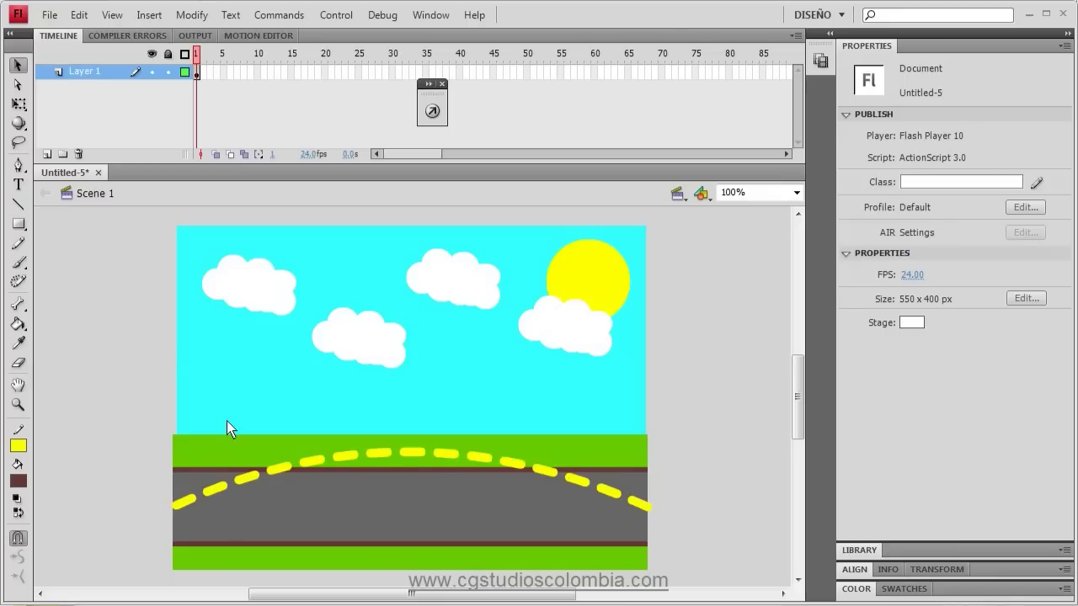
key(ctrl+z)
Step: Shift the selected yellow dashed line slightly to the left along the road and deselect it
click(234, 509)
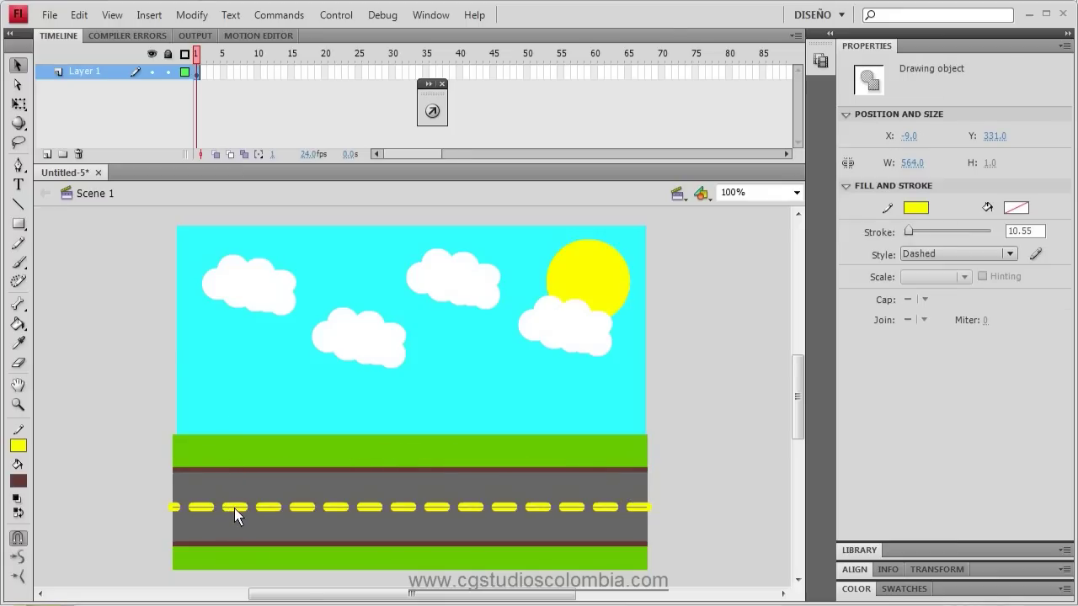
mouse_move(234, 509)
mouse_down()
mouse_move(229, 443)
mouse_move(232, 506)
mouse_up()
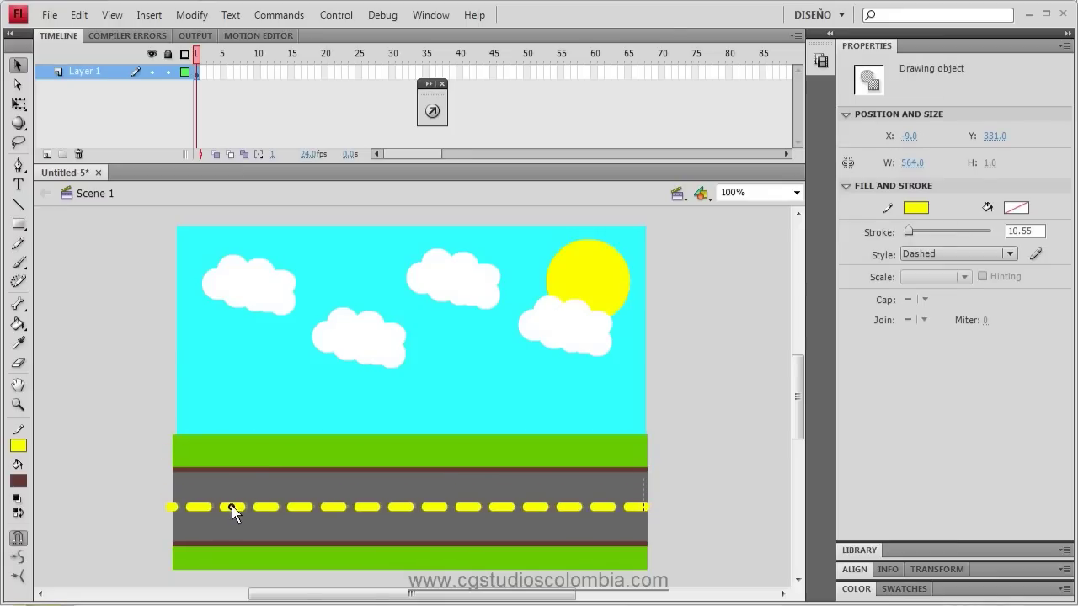
click(131, 461)
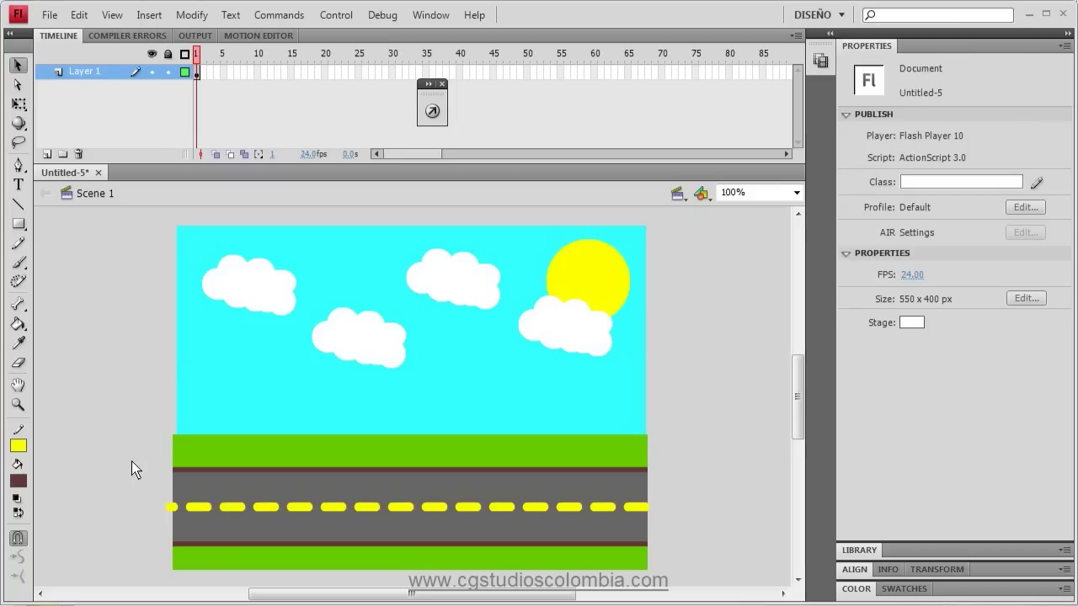
Step: Draw a dark brown tree trunk rectangle about 22 by 118 px below the left cloud and remove its stroke
click(227, 445)
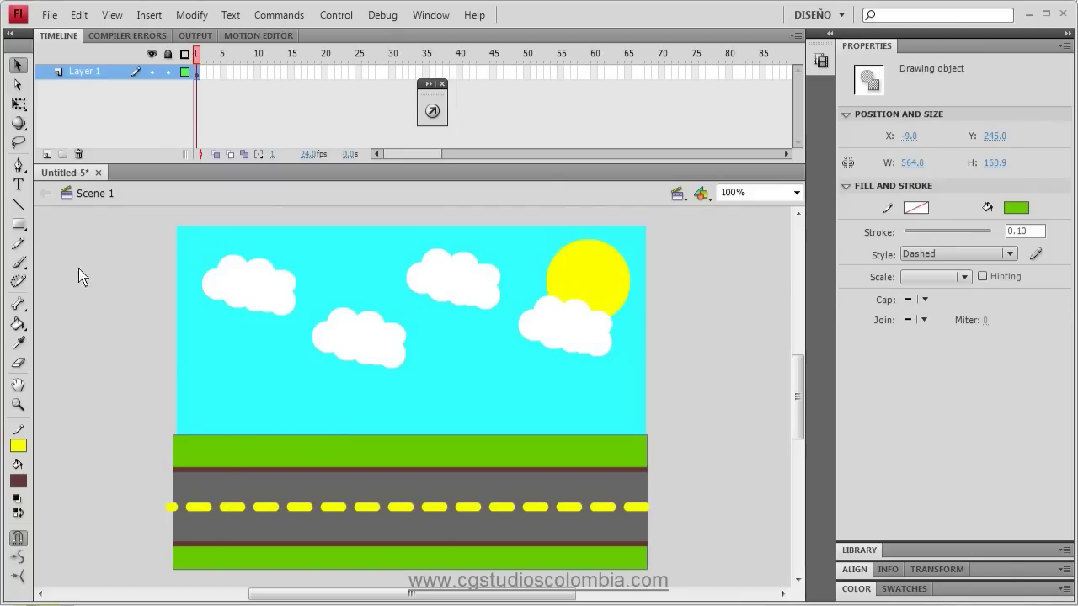
click(18, 224)
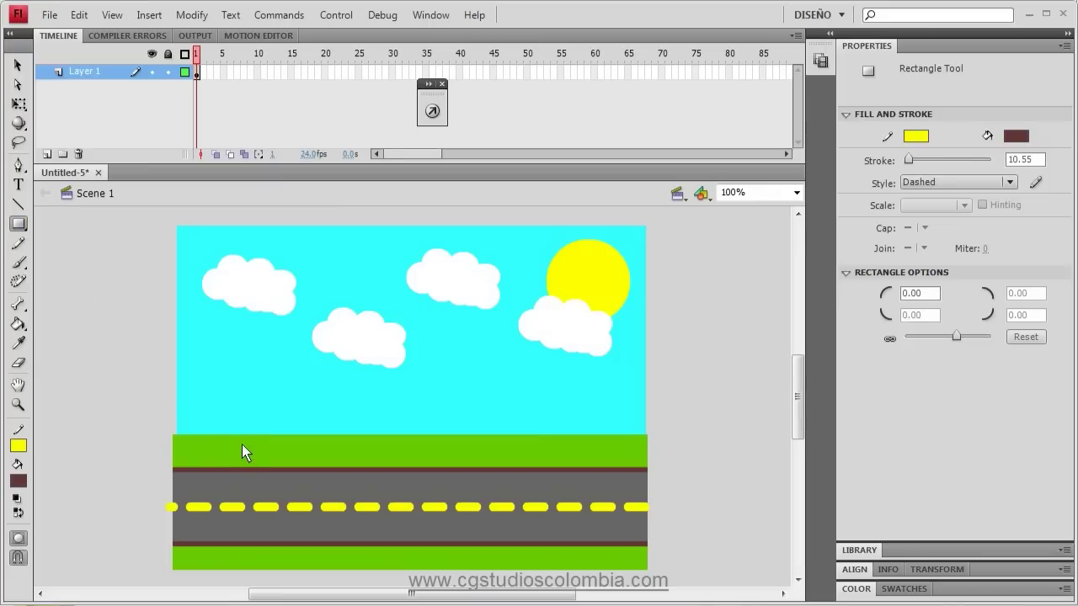
drag(252, 376, 260, 343)
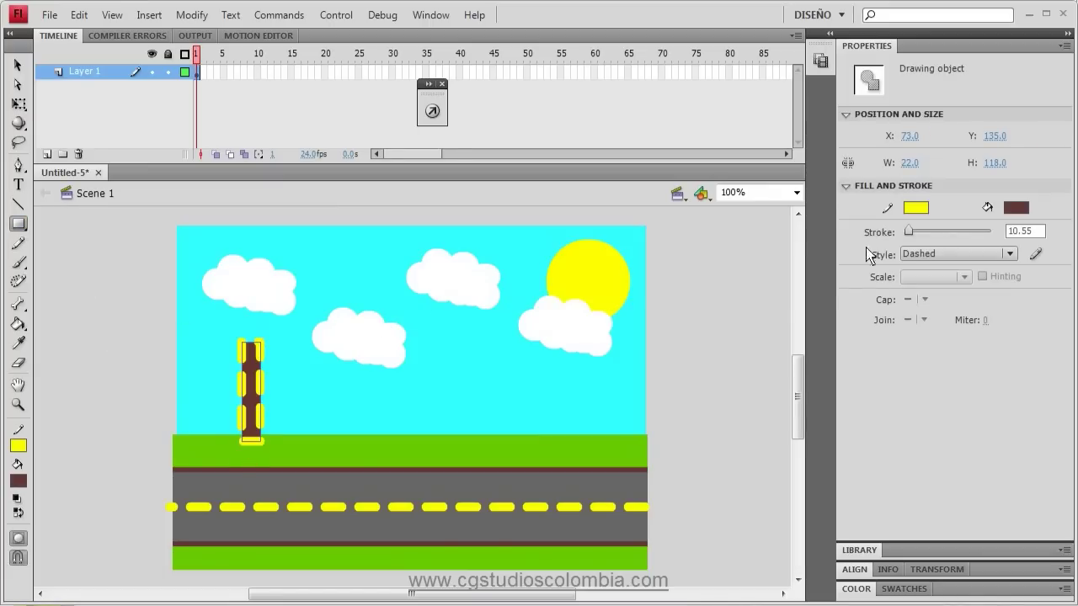
click(916, 207)
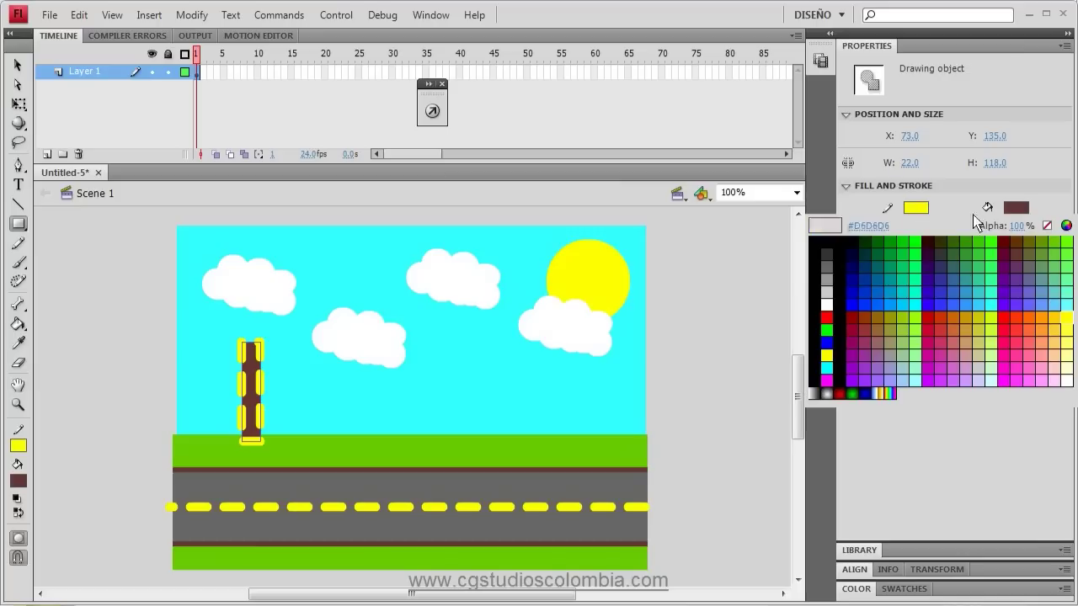
click(1047, 226)
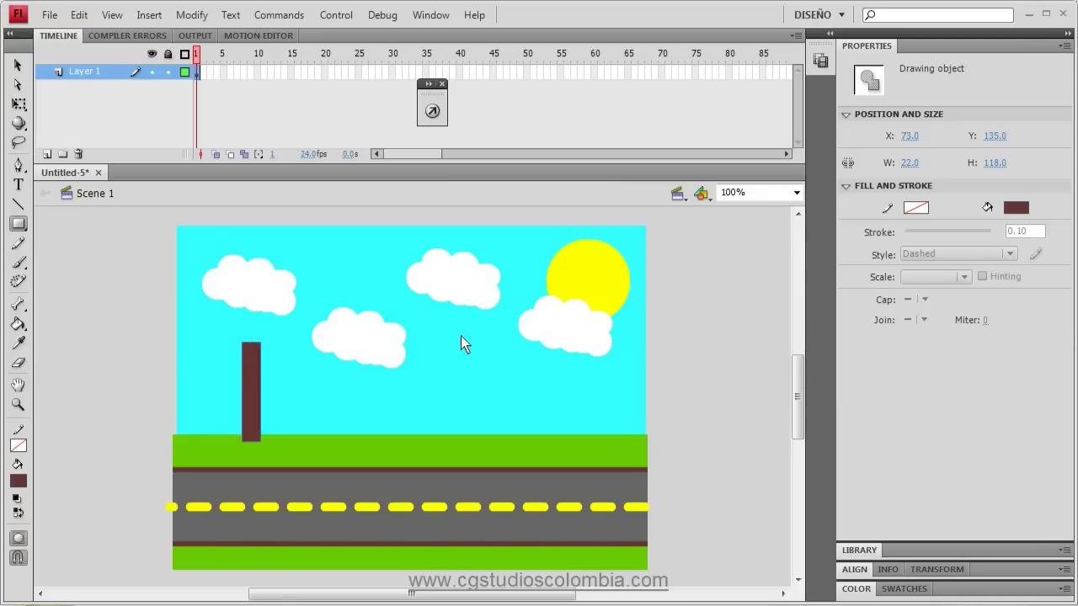
Step: Draw a circle about 53.5 px wide over the top of the trunk and fill it with medium green
click(18, 66)
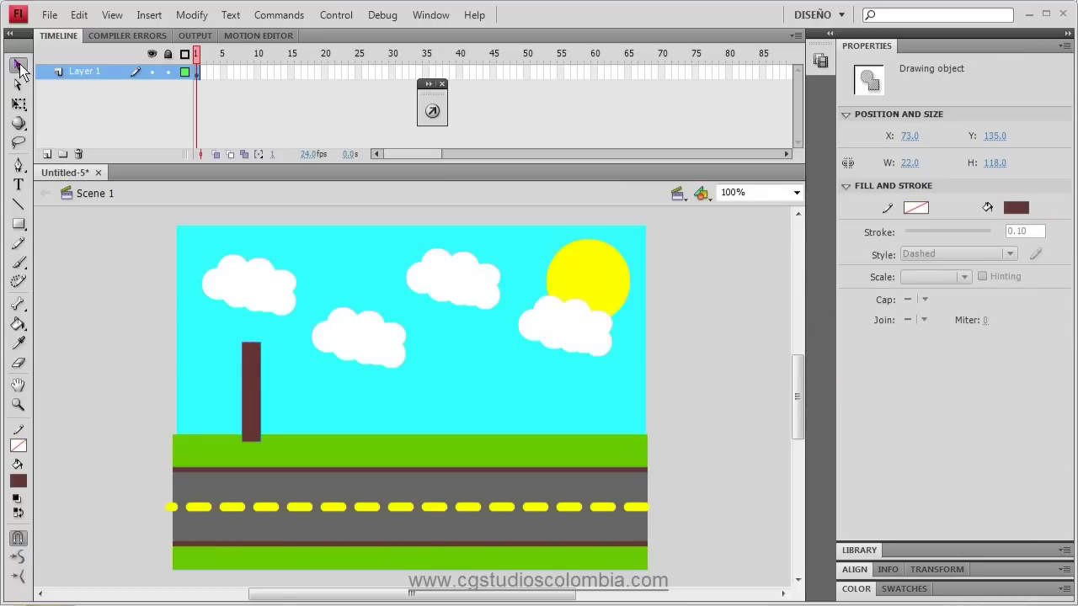
click(18, 223)
click(71, 243)
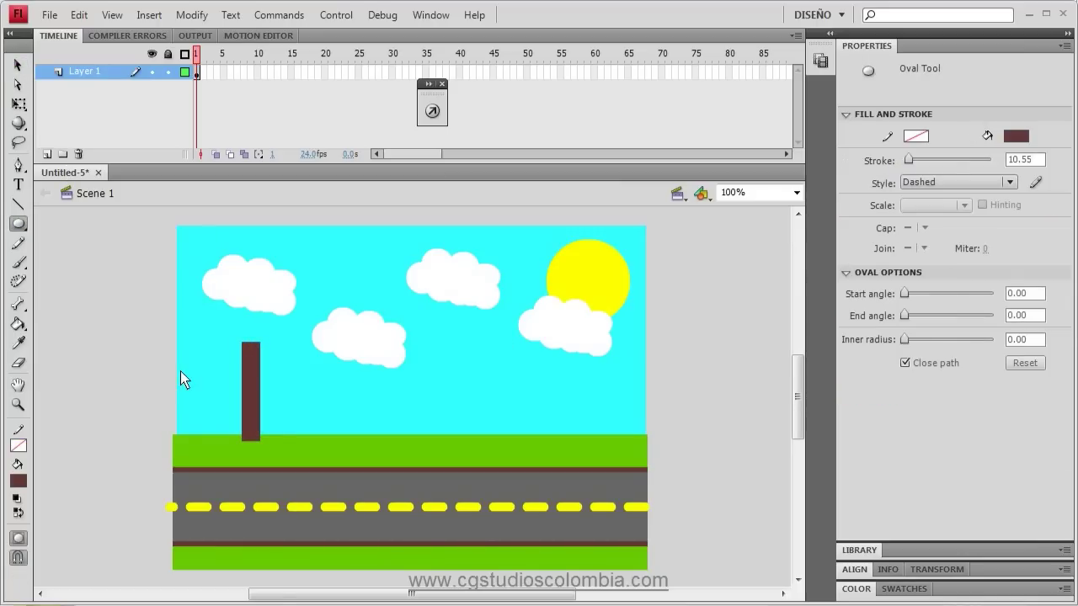
drag(217, 328, 260, 372)
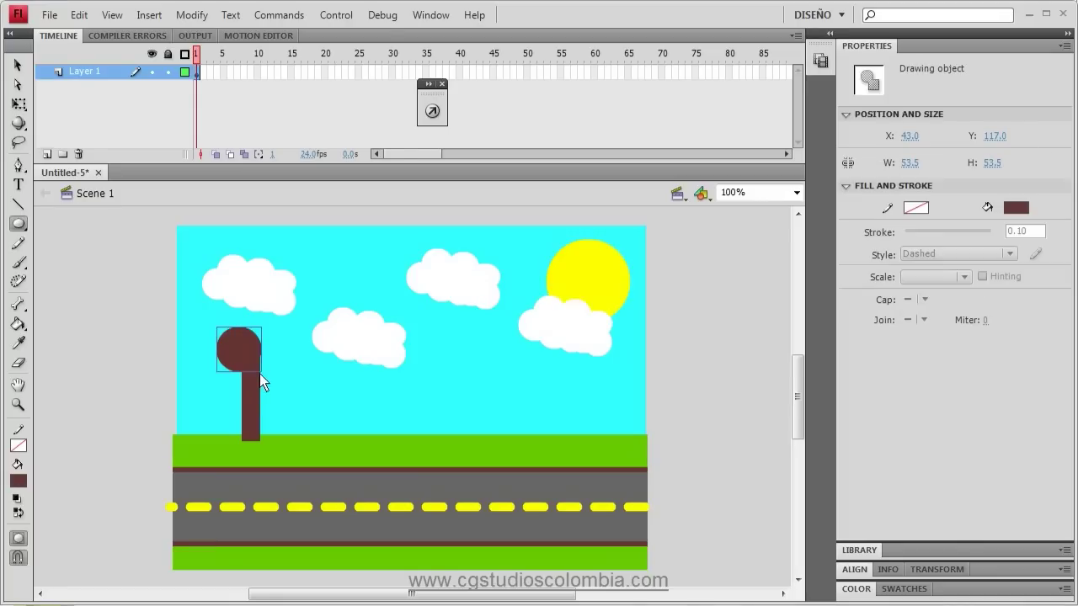
click(1016, 207)
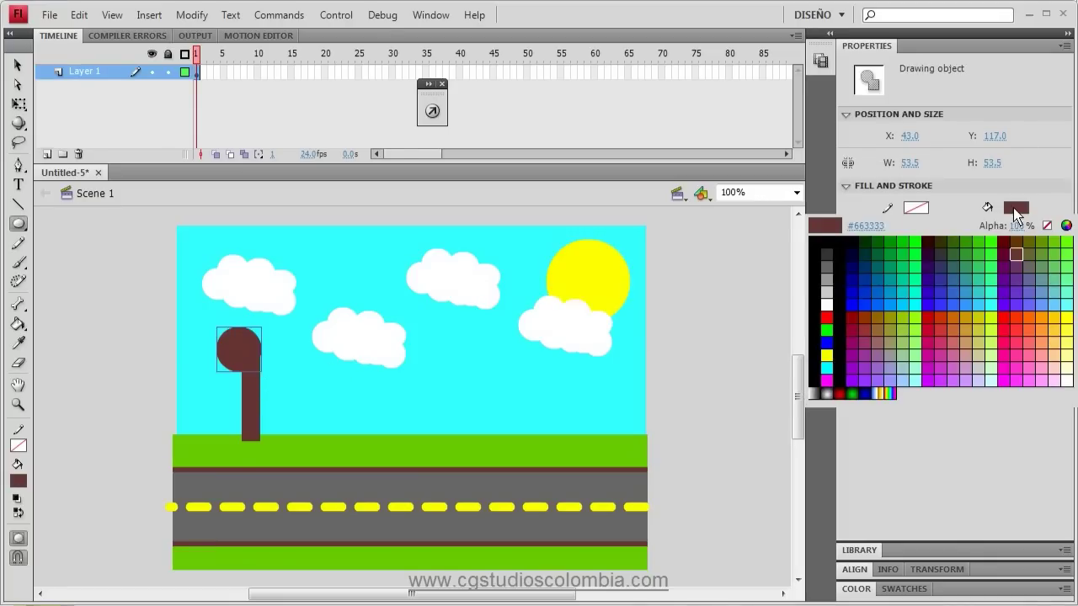
click(968, 253)
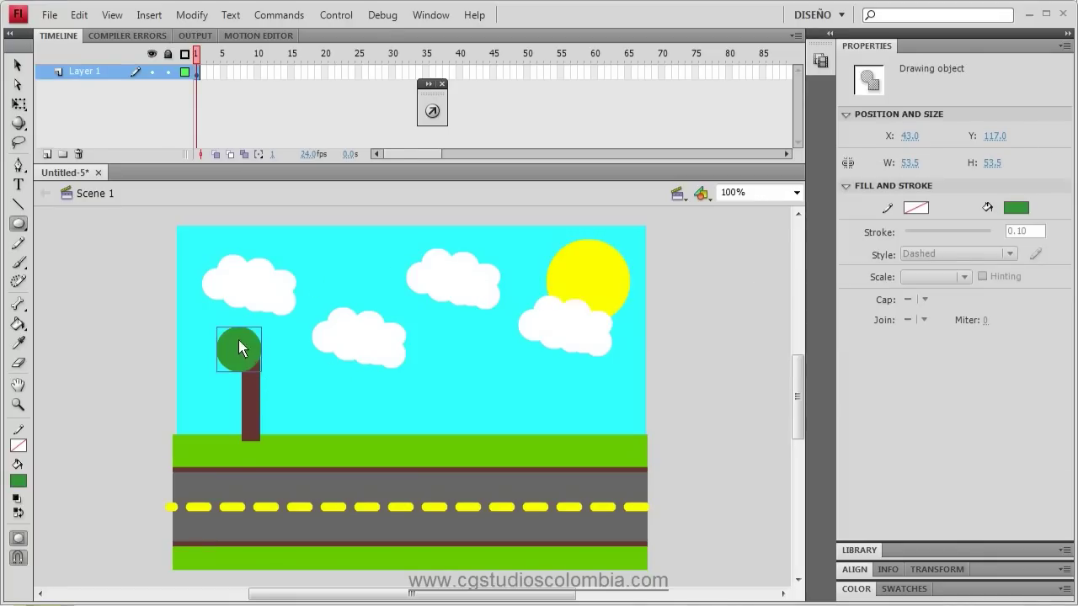
Step: Draw overlapping medium-green ovals of varied sizes around the top of the trunk to build a bushy tree crown
drag(285, 383, 286, 382)
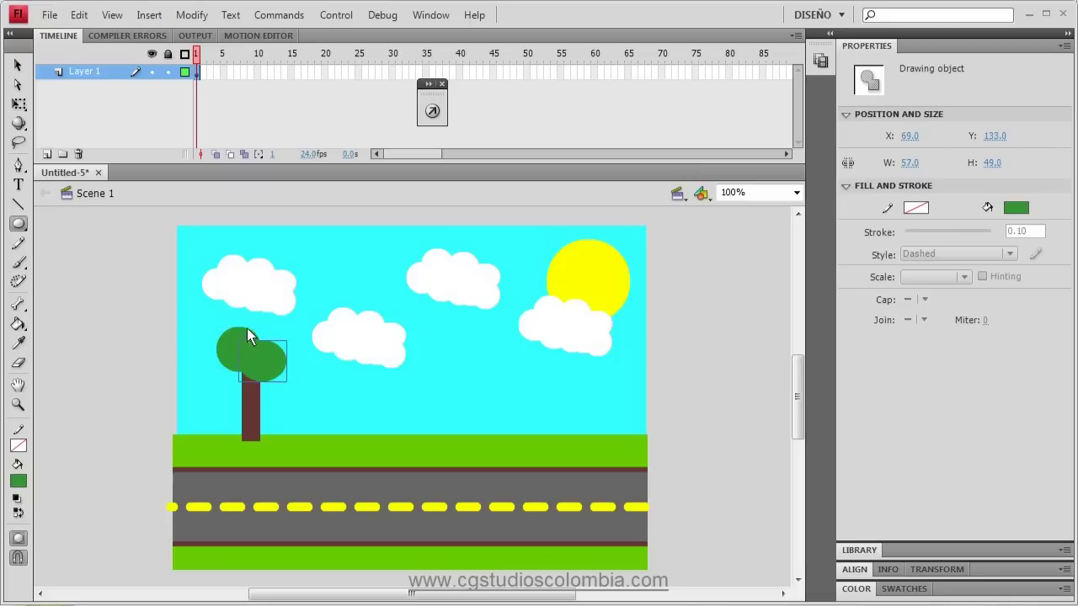
drag(230, 301, 283, 337)
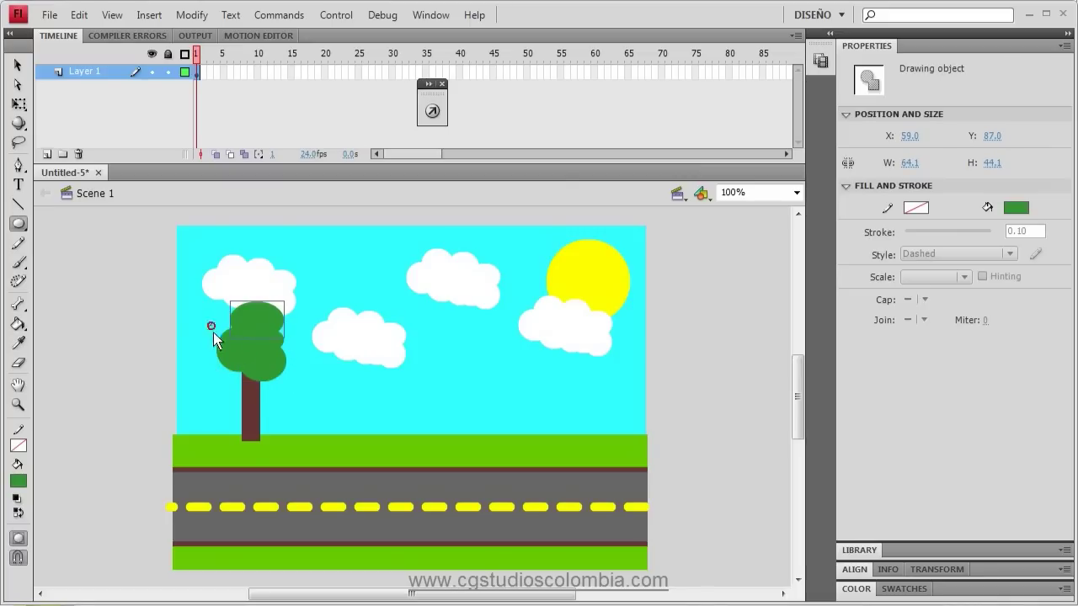
drag(208, 323, 260, 386)
drag(202, 364, 244, 397)
drag(242, 354, 308, 388)
drag(280, 338, 322, 363)
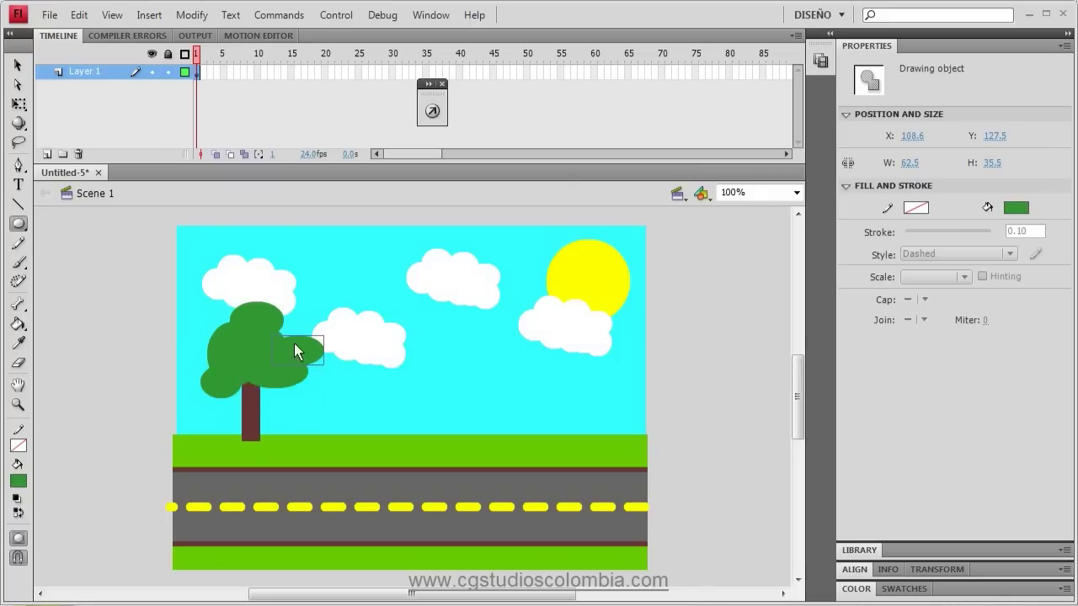
drag(270, 322, 306, 348)
drag(208, 319, 243, 376)
click(17, 65)
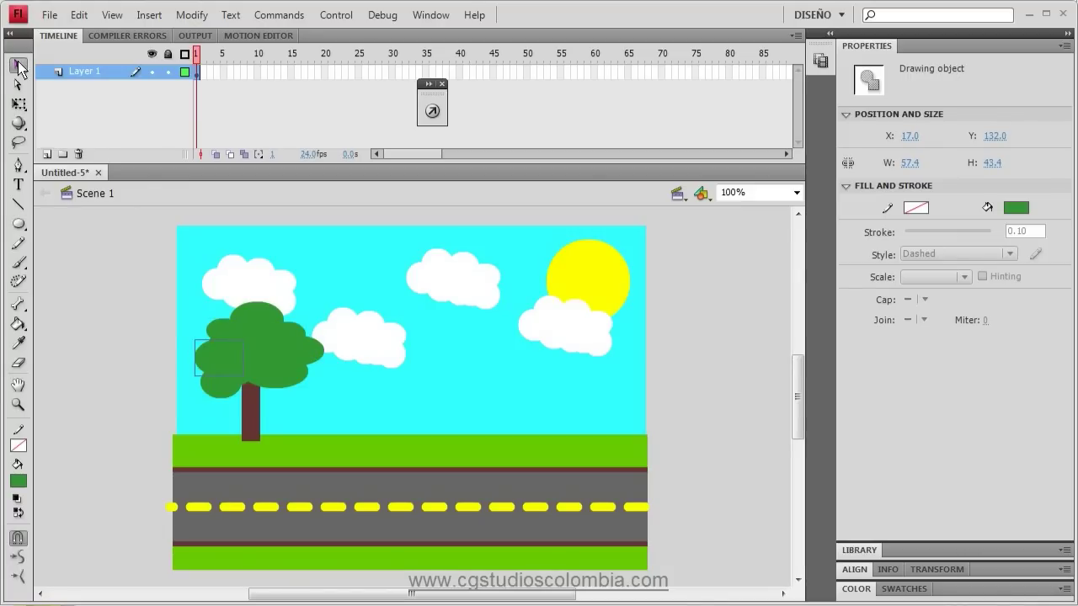
click(255, 306)
shift+click(315, 361)
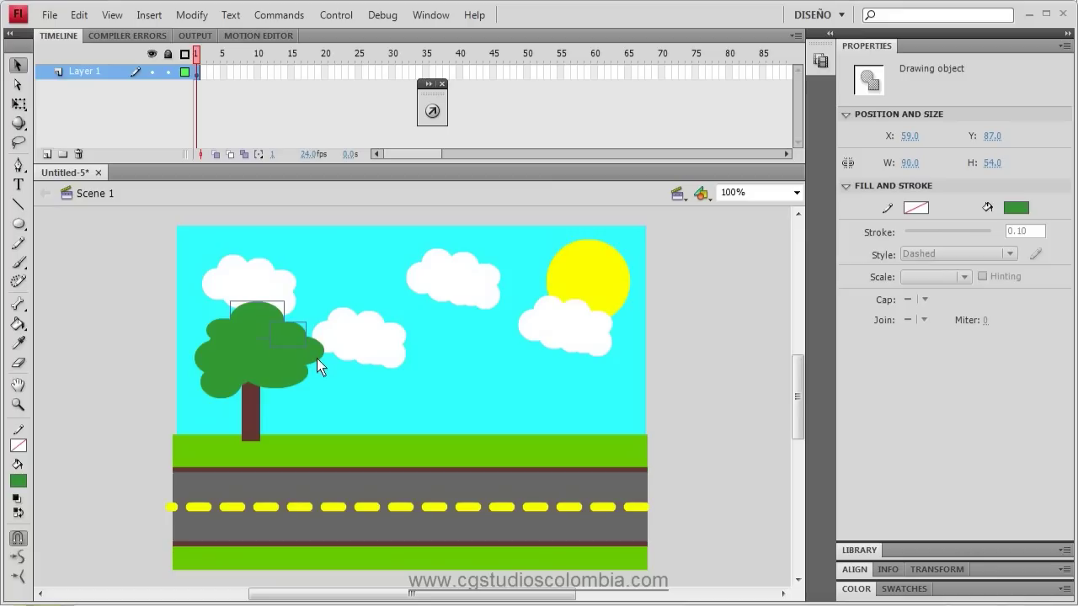
click(146, 334)
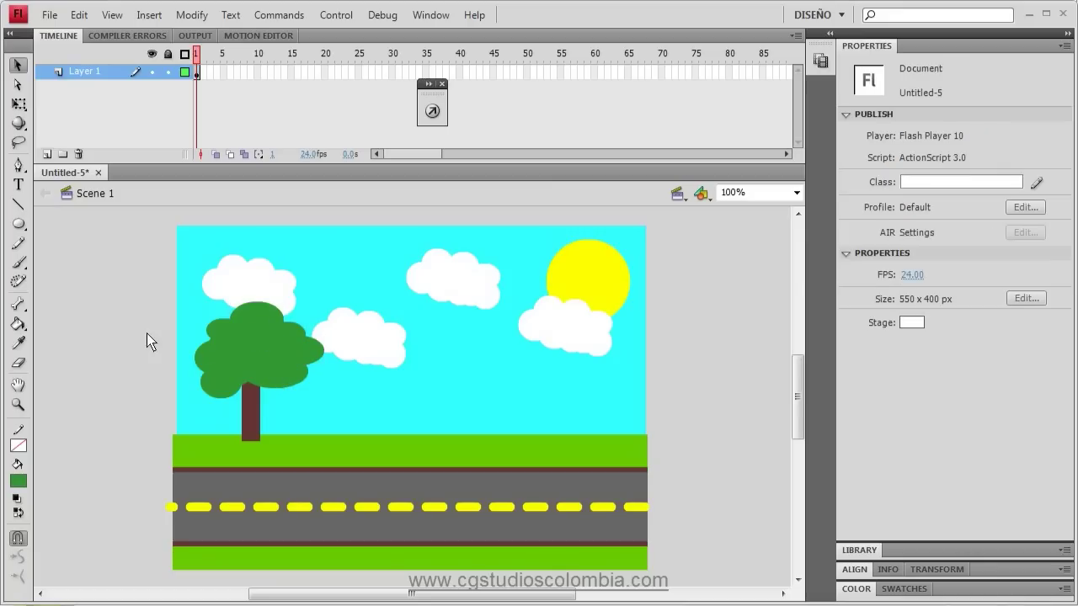
Step: Select the outer ovals of the tree crown together and move them off the trunk to the stage's upper-left corner
click(244, 316)
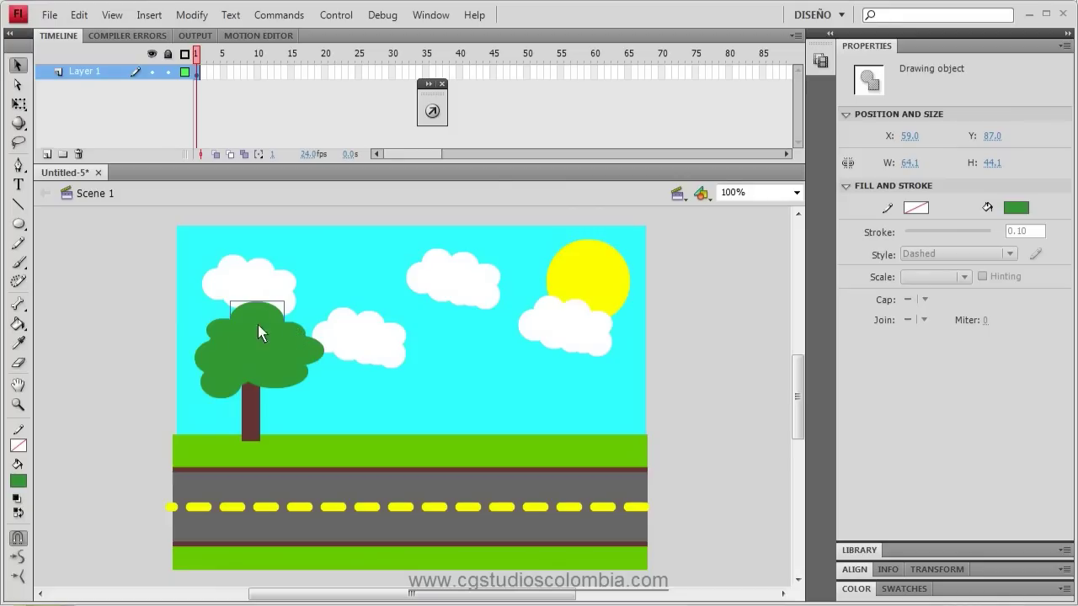
drag(292, 326, 295, 331)
shift+click(314, 353)
shift+click(285, 379)
shift+click(238, 344)
shift+click(209, 349)
shift+click(205, 358)
drag(275, 377, 164, 320)
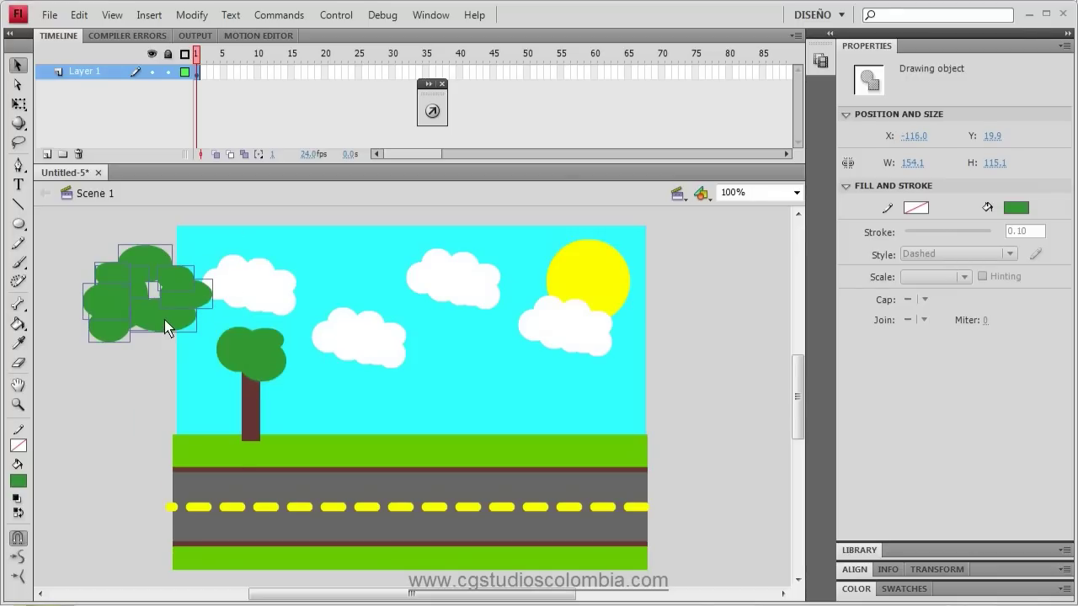
drag(164, 319, 274, 374)
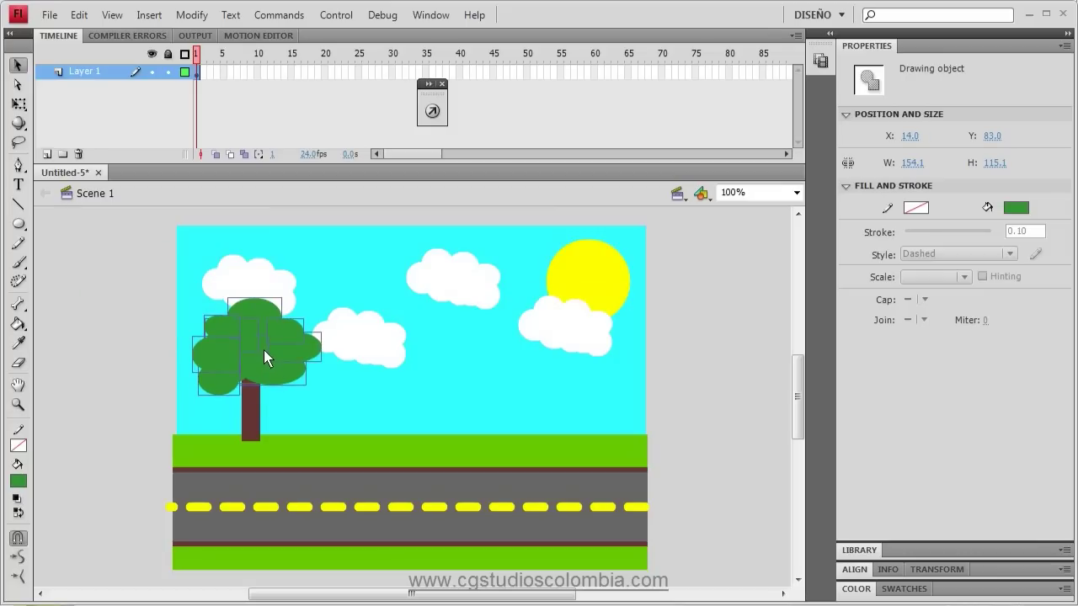
drag(282, 368, 186, 284)
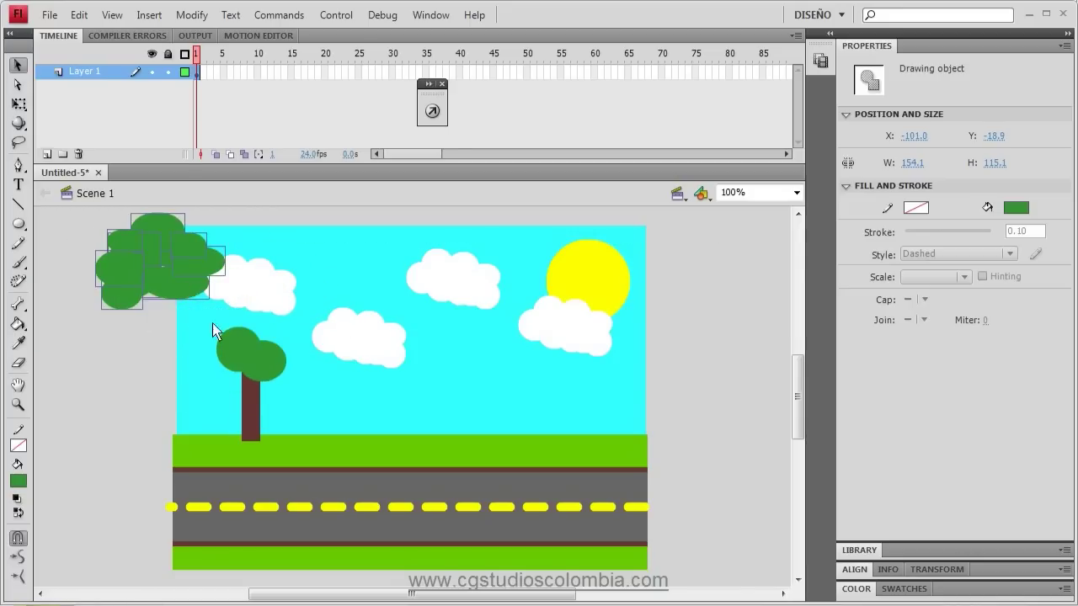
Step: Group the selected crown ovals into one object and deselect it
click(149, 16)
mouse_move(191, 14)
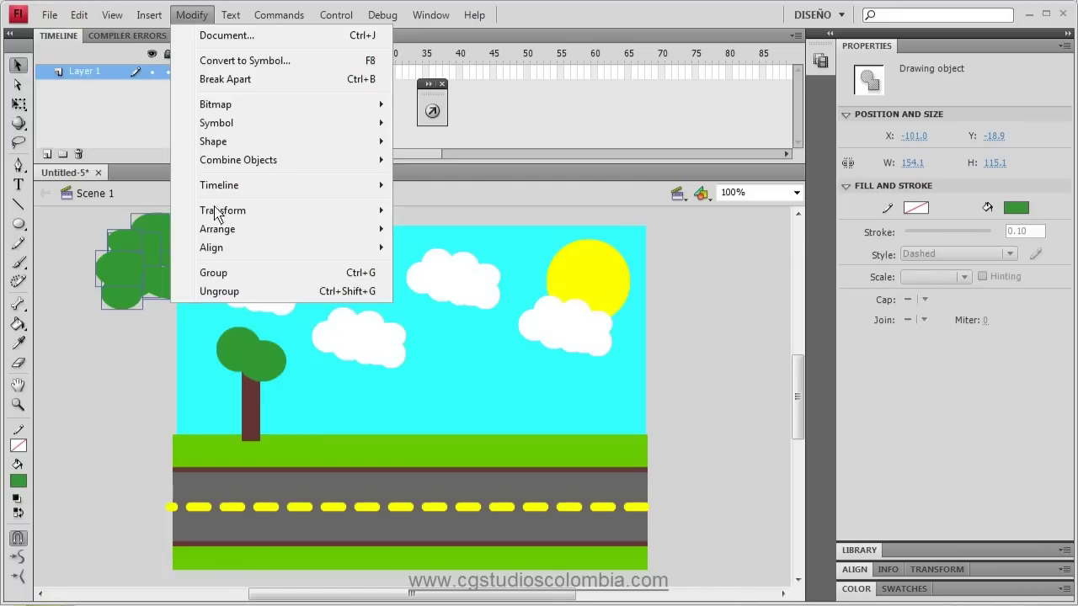
click(219, 273)
click(130, 337)
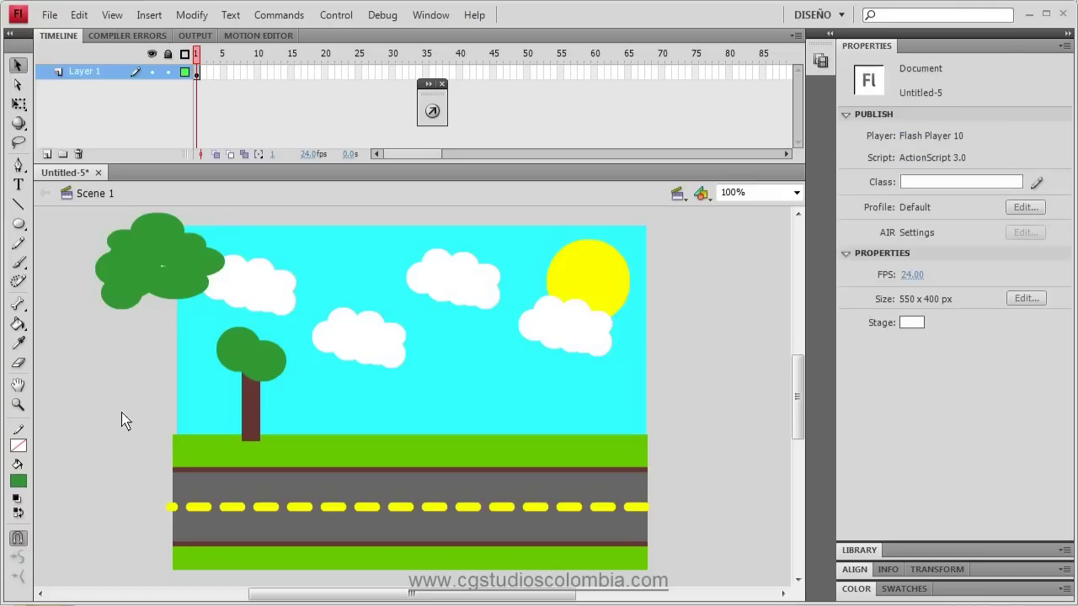
Step: Delete the two leftover green ovals on the trunk and move the crown group back over the trunk's top
click(233, 352)
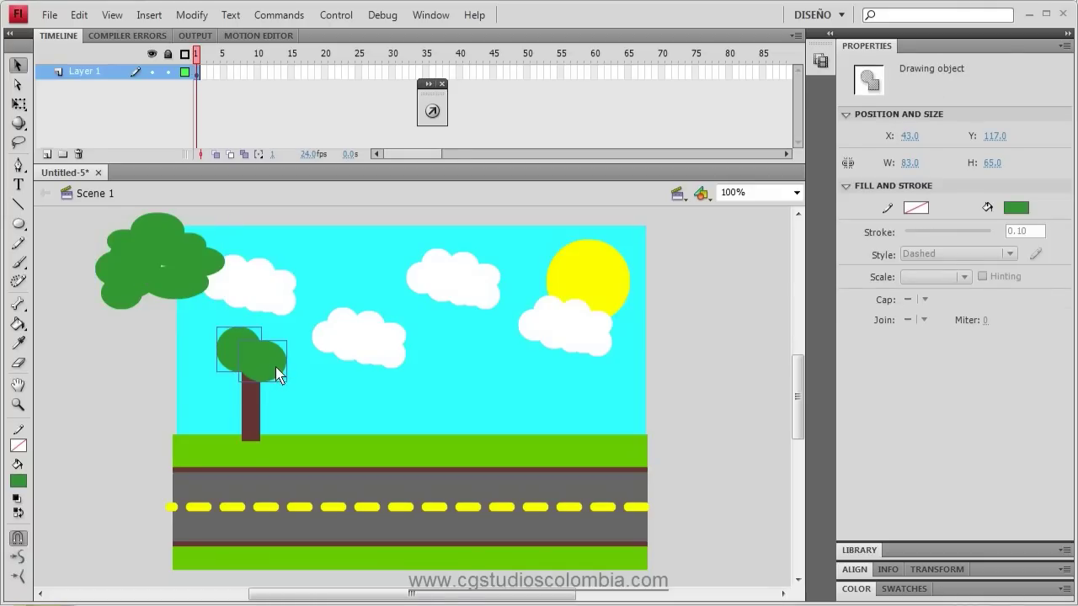
key(Delete)
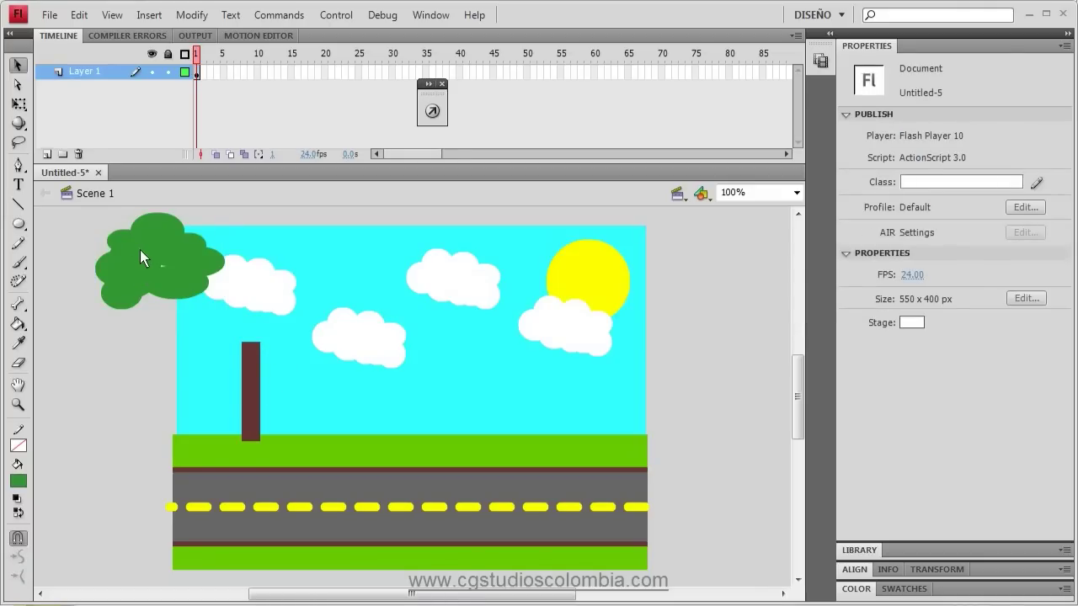
drag(139, 250, 220, 359)
click(88, 378)
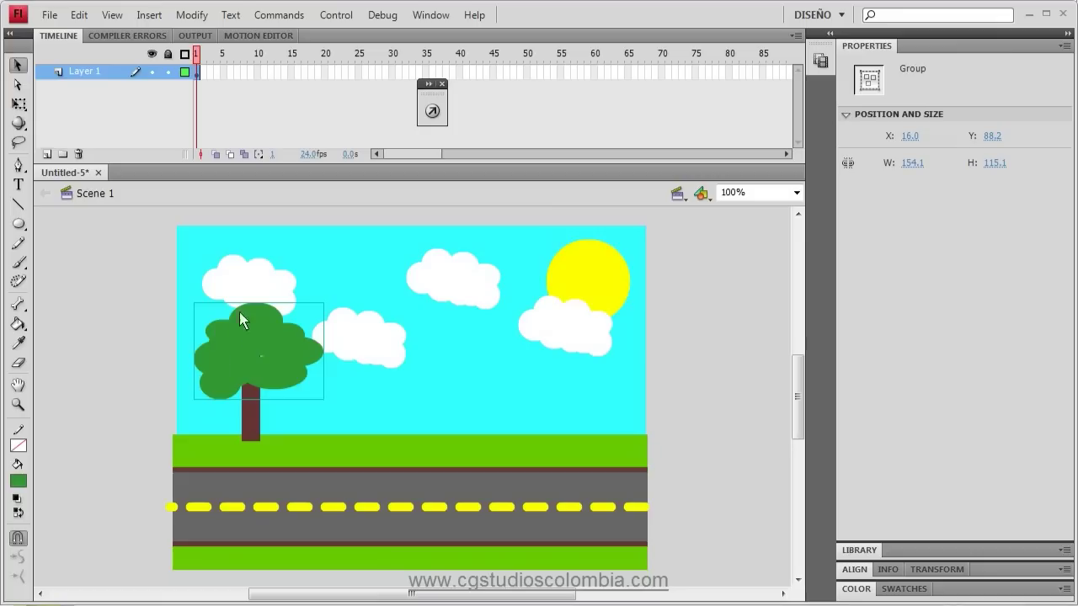
Step: Group the crown and the brown trunk together as one tree
shift+click(250, 431)
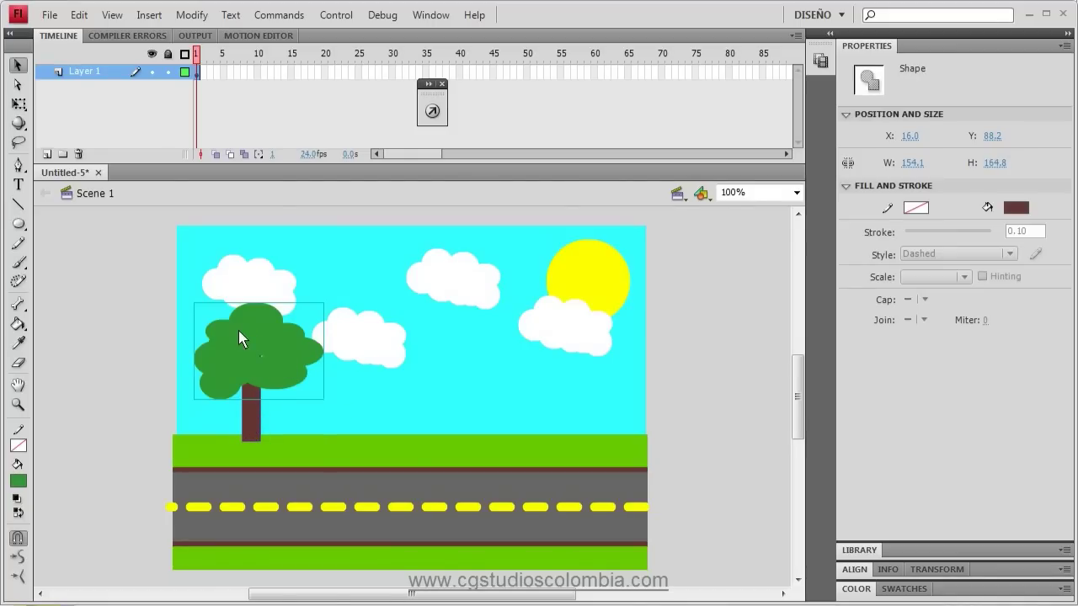
click(184, 14)
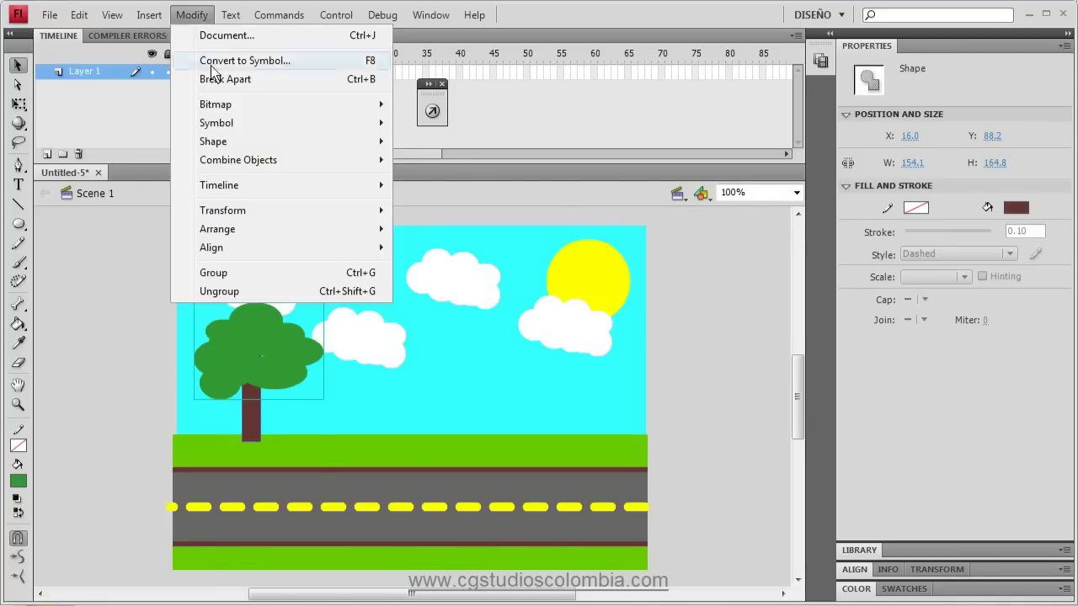
click(246, 271)
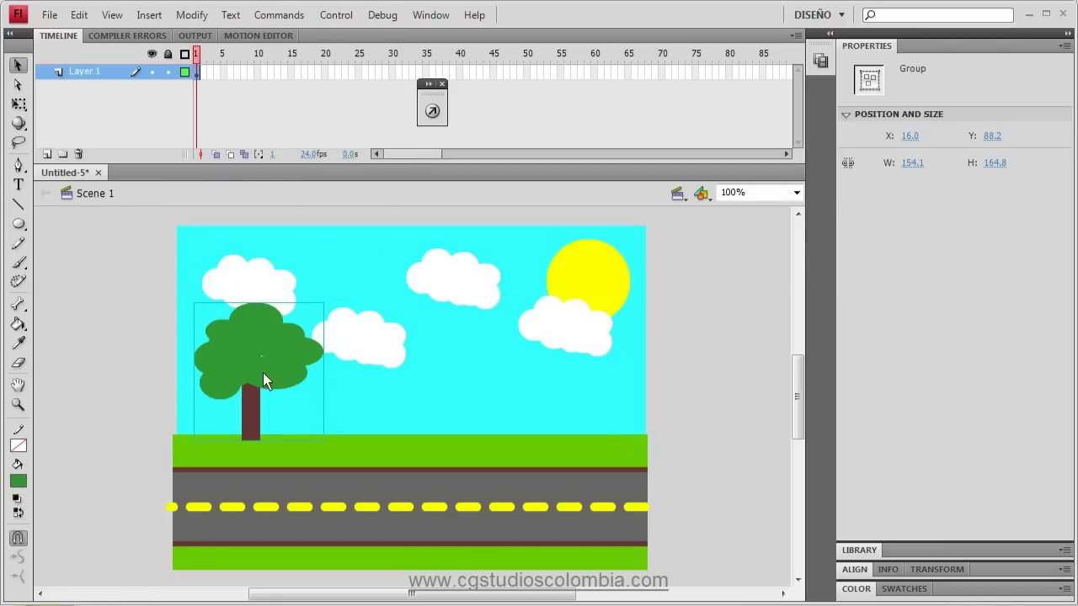
Step: Copy the tree, paste it in the center of the scene and raise the copy slightly on the grass
click(79, 14)
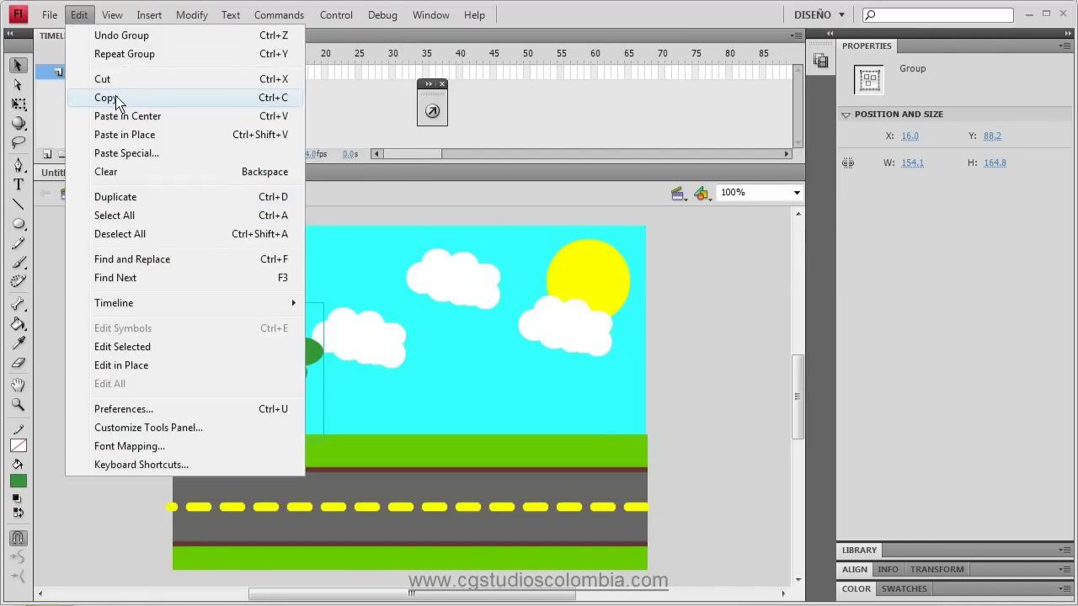
click(116, 99)
click(77, 16)
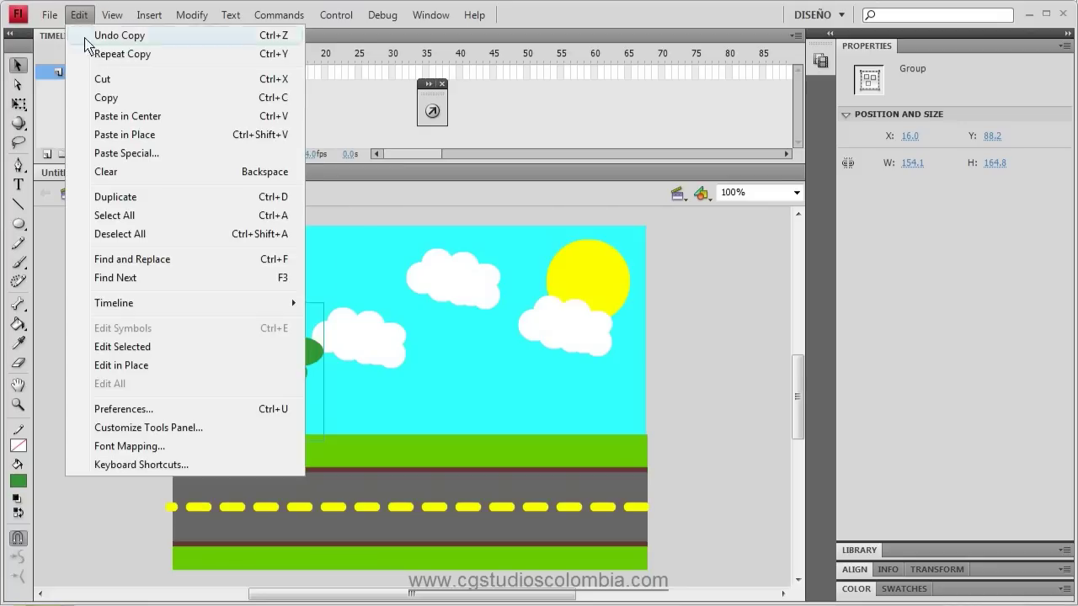
click(125, 137)
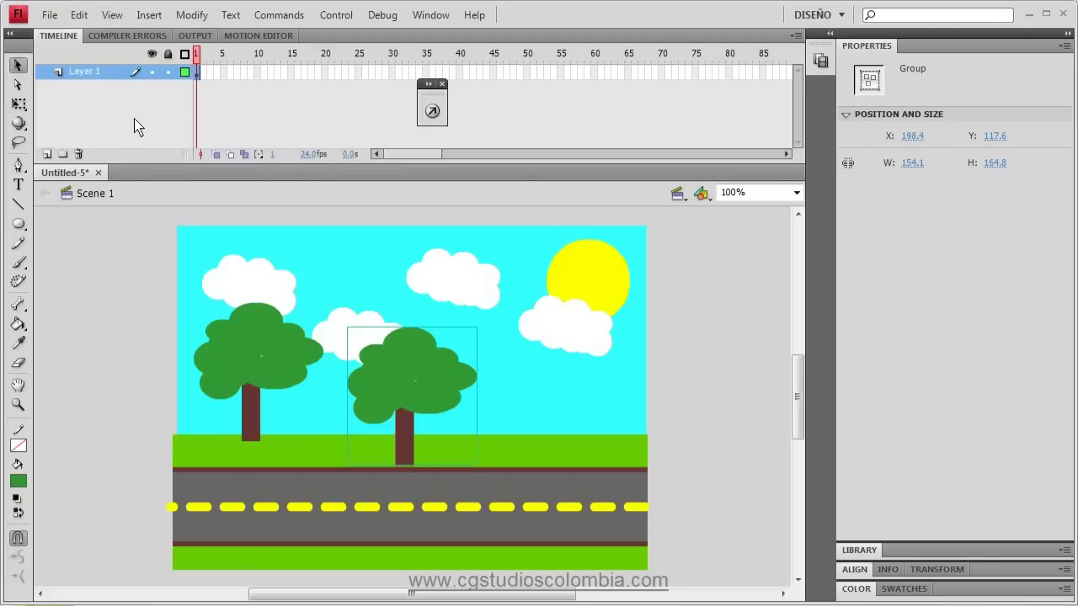
click(108, 393)
drag(394, 410, 399, 395)
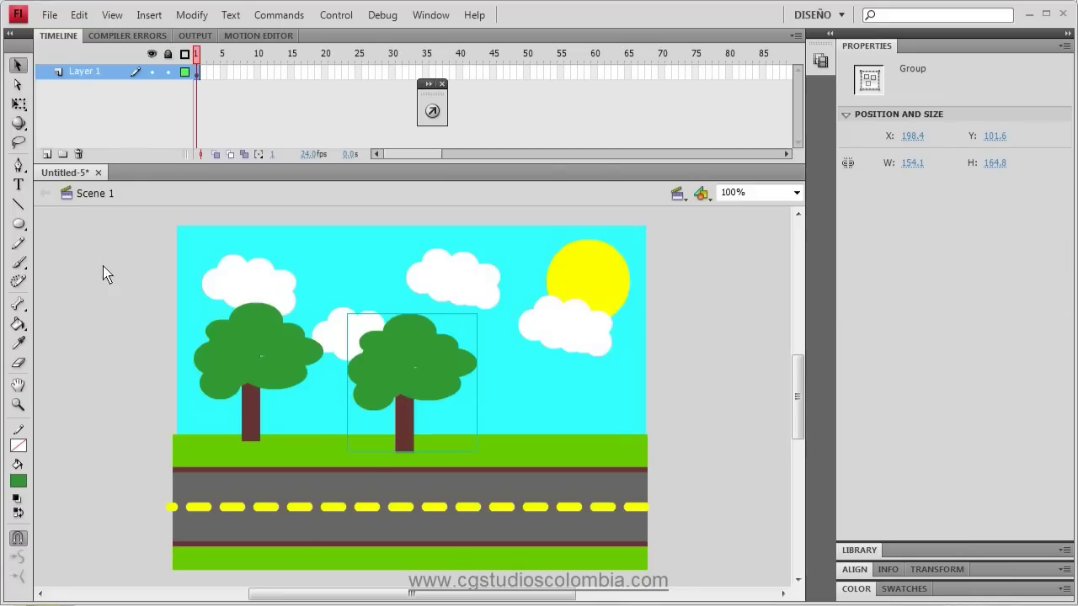
Step: Copy the middle tree, paste a third tree and place it on the upper grass below the sun
click(112, 14)
mouse_move(79, 14)
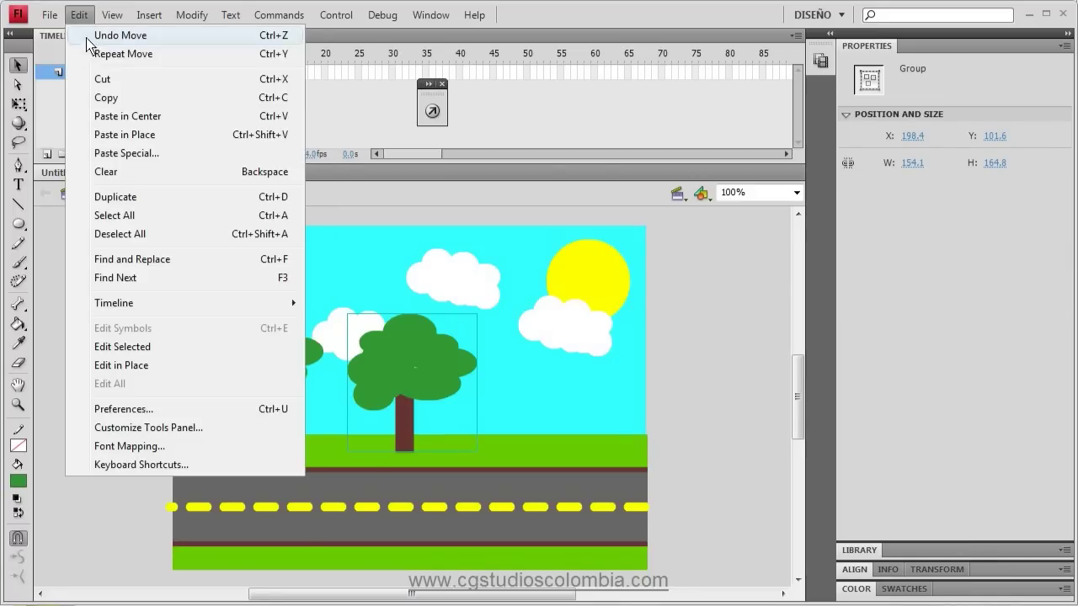
click(139, 100)
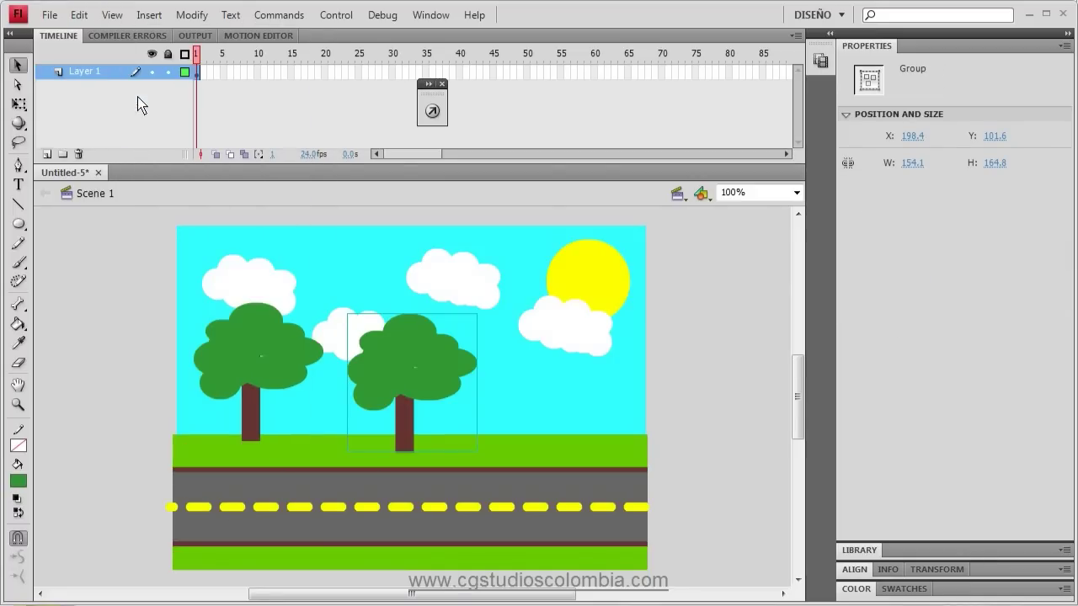
click(82, 14)
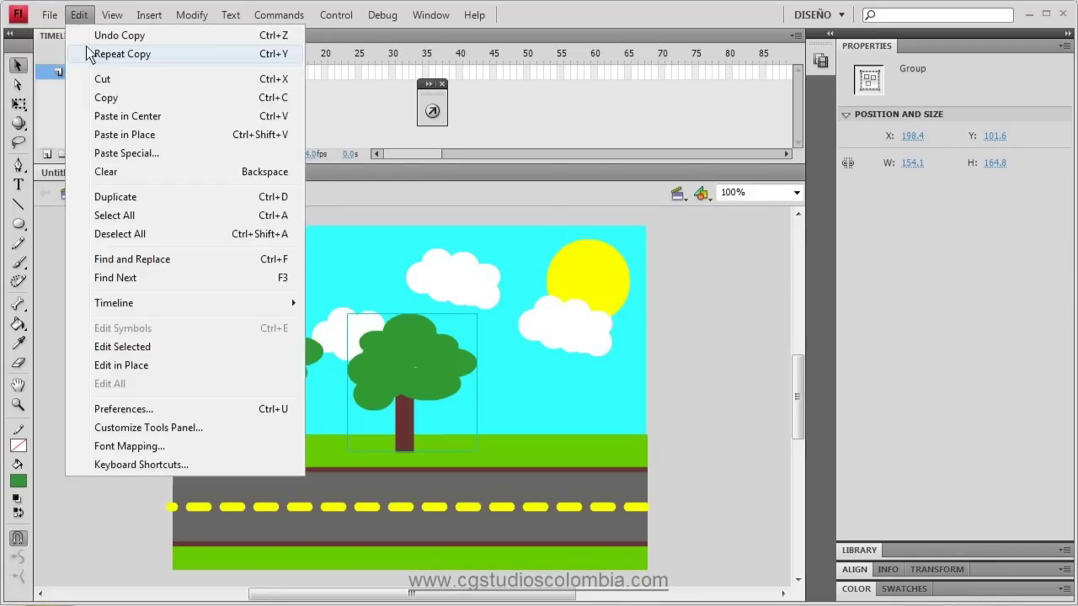
click(142, 117)
drag(411, 386, 549, 362)
click(751, 413)
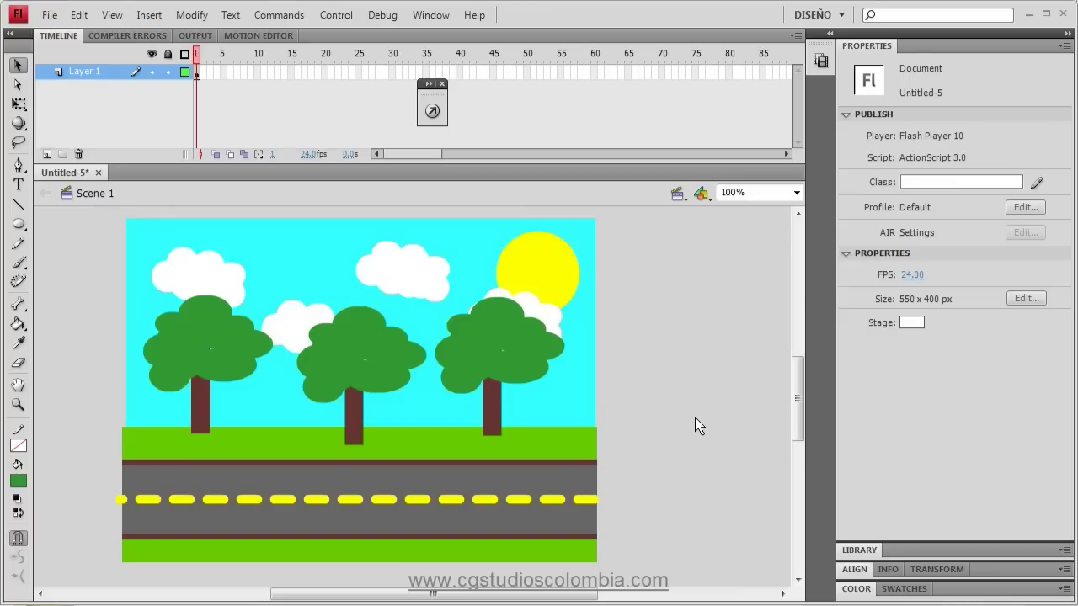
Step: Move the third tree down across the road so its trunk stands on the lower grass strip, and deselect it
drag(506, 366, 491, 405)
drag(477, 466, 453, 484)
click(662, 435)
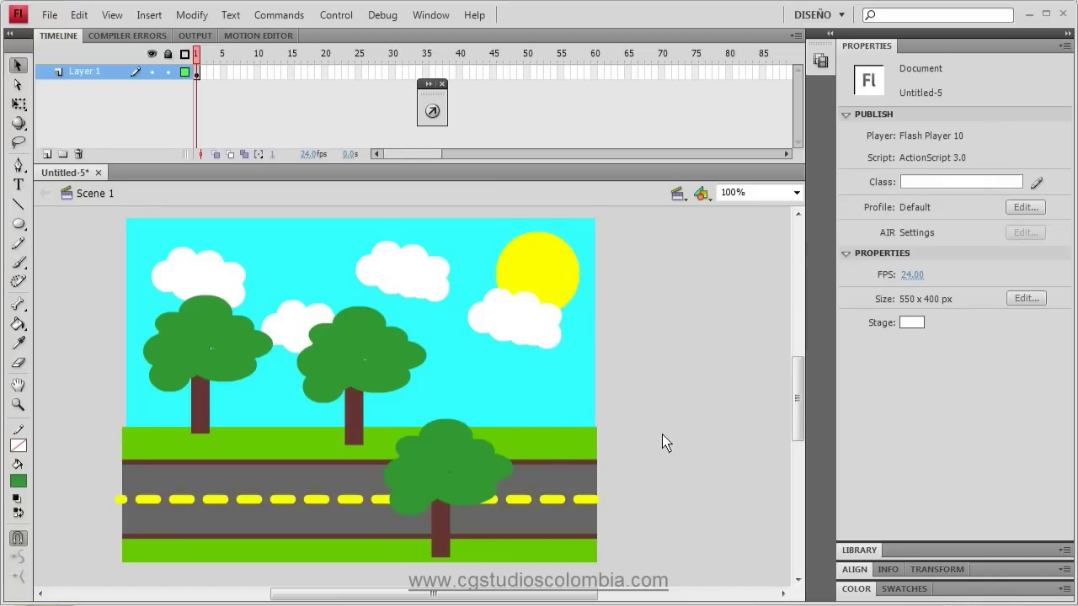
Step: Send the cloud overlapping the sun backward so it sits behind the sun, and deselect it
click(508, 314)
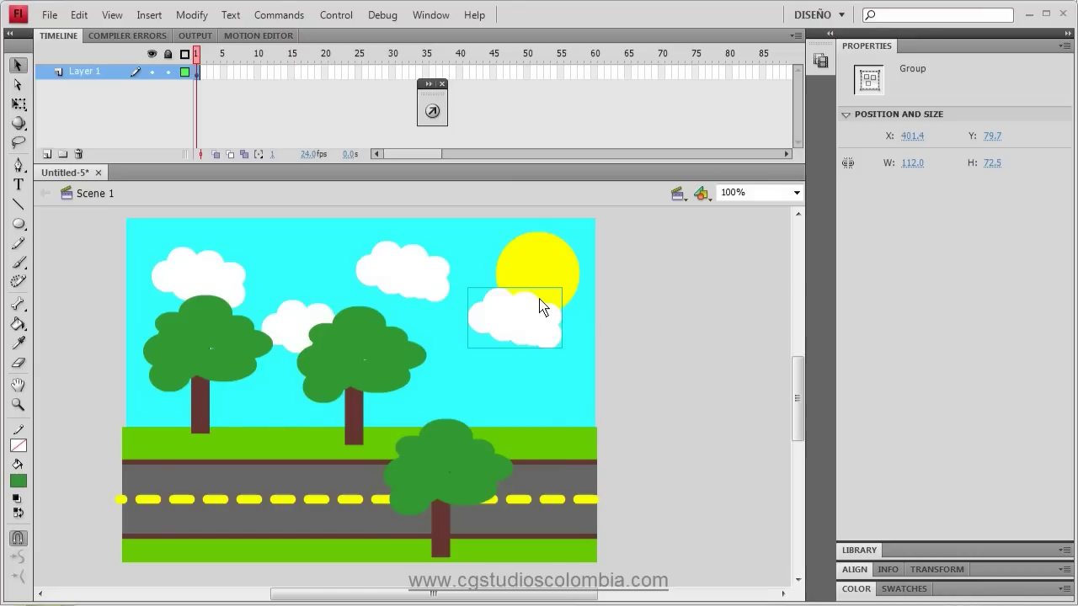
key(ctrl+Down)
click(686, 291)
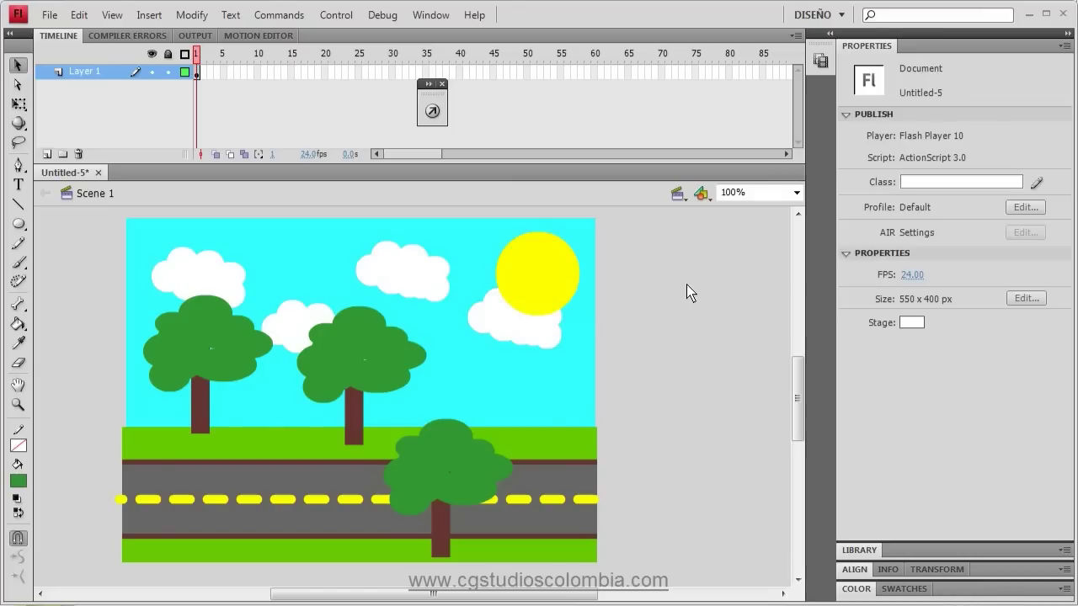
Step: Try different stacking orders for the cloud by the sun, sending it back and forward, and end with it in front of the sun
click(516, 336)
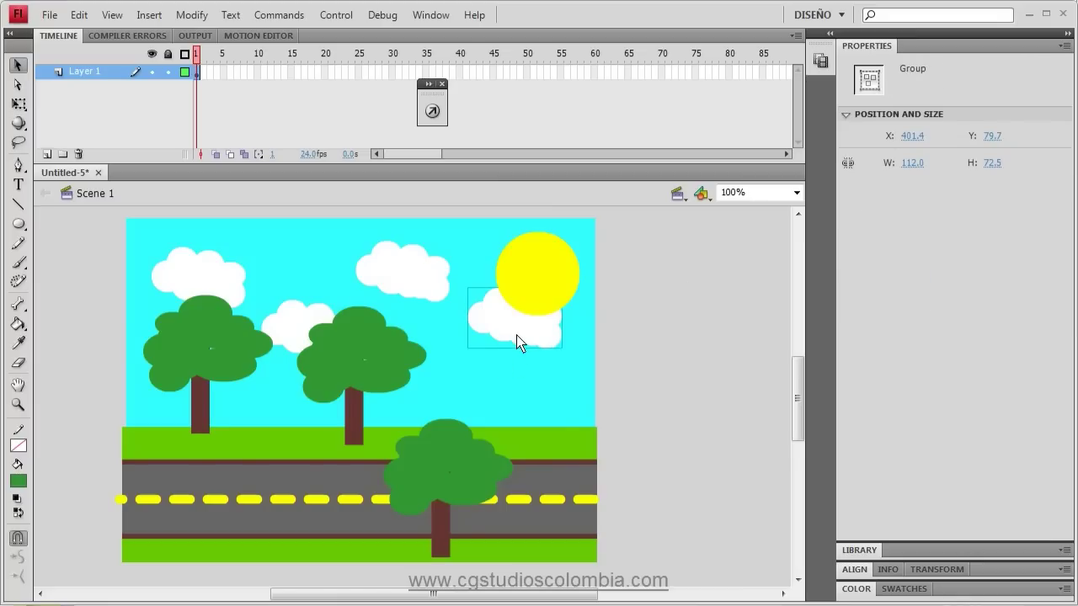
key(Delete)
key(ctrl+z)
key(ctrl+shift+Up)
key(ctrl+shift+Down)
key(ctrl+shift+Up)
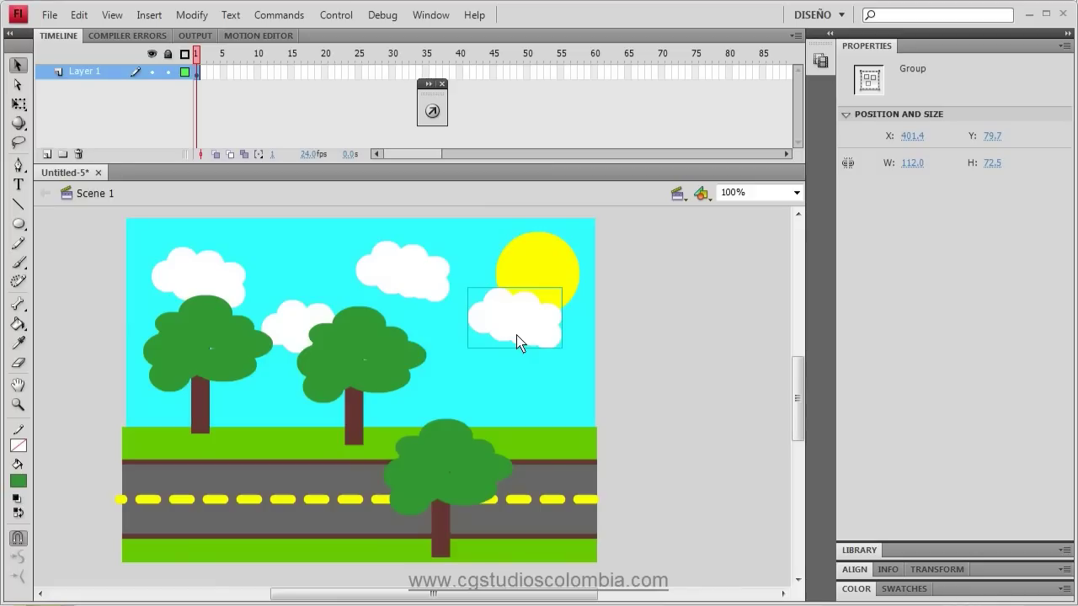
key(ctrl+Down)
key(ctrl+Down)
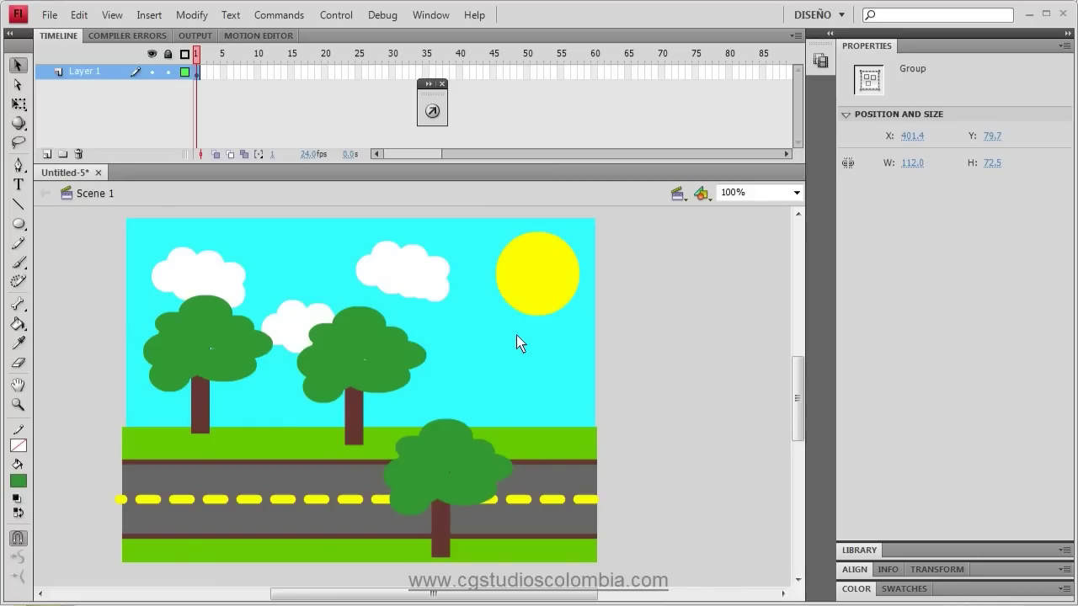
key(ctrl+Up)
key(ctrl+Up)
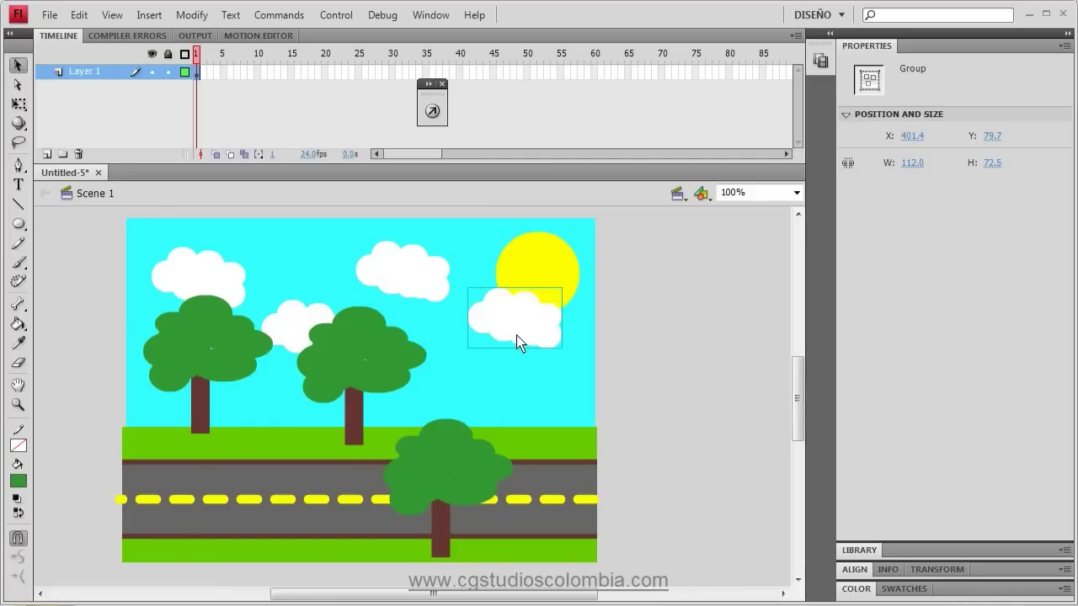
click(654, 292)
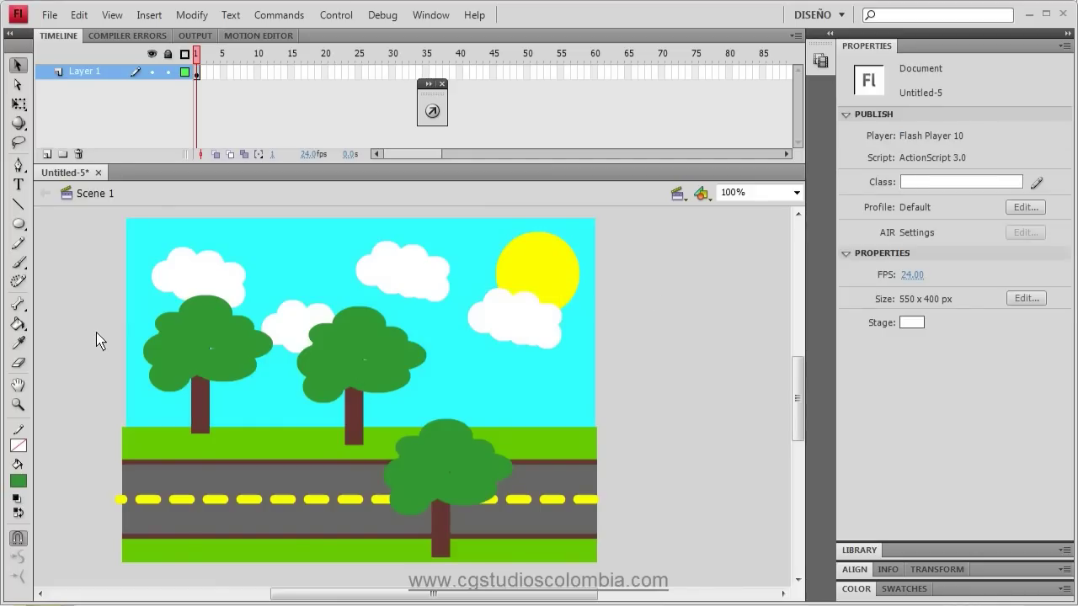
Step: Draw a tall oval about 271 × 354 px over the two upper trees and fill it with a bluish green
click(18, 224)
mouse_move(169, 266)
mouse_down()
mouse_move(335, 463)
mouse_move(395, 562)
mouse_up()
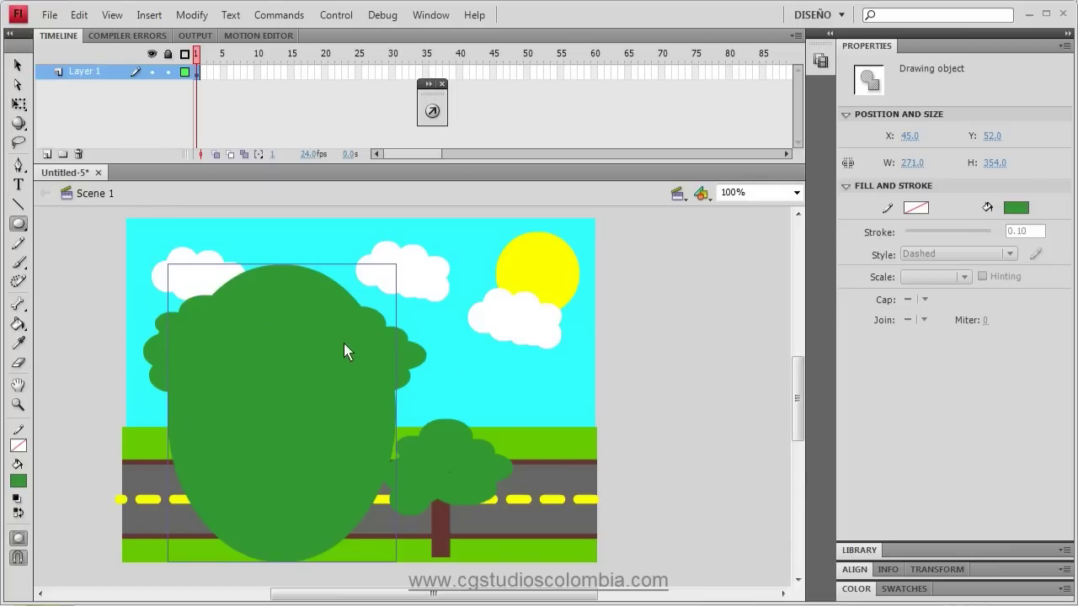
click(1016, 208)
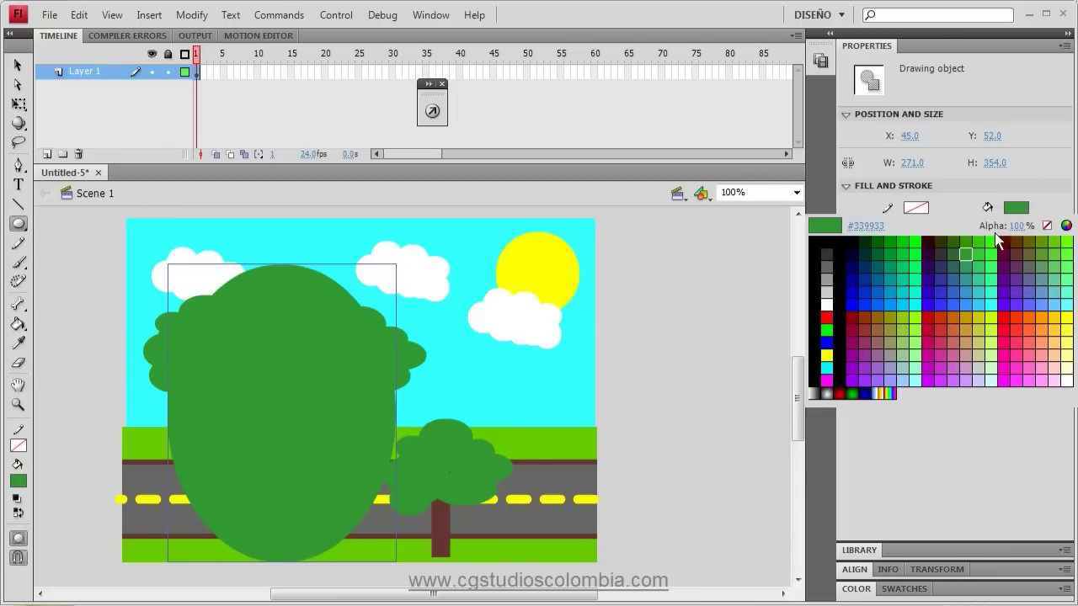
click(965, 258)
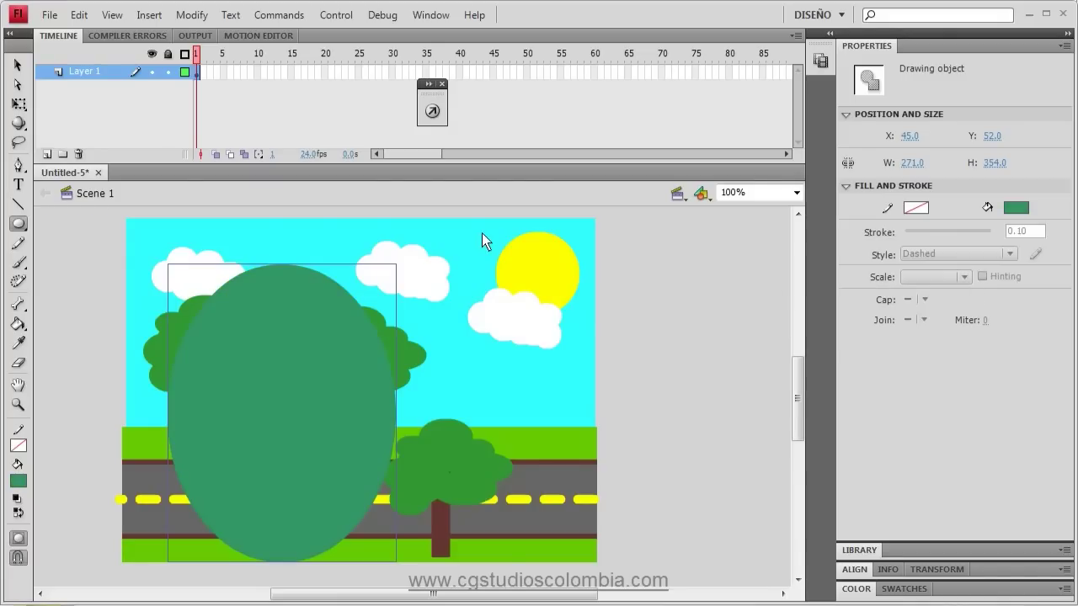
Step: Copy the bluish-green oval, paste it, and place the duplicate below the sun, overlapping the lower-right part of the landscape
click(16, 67)
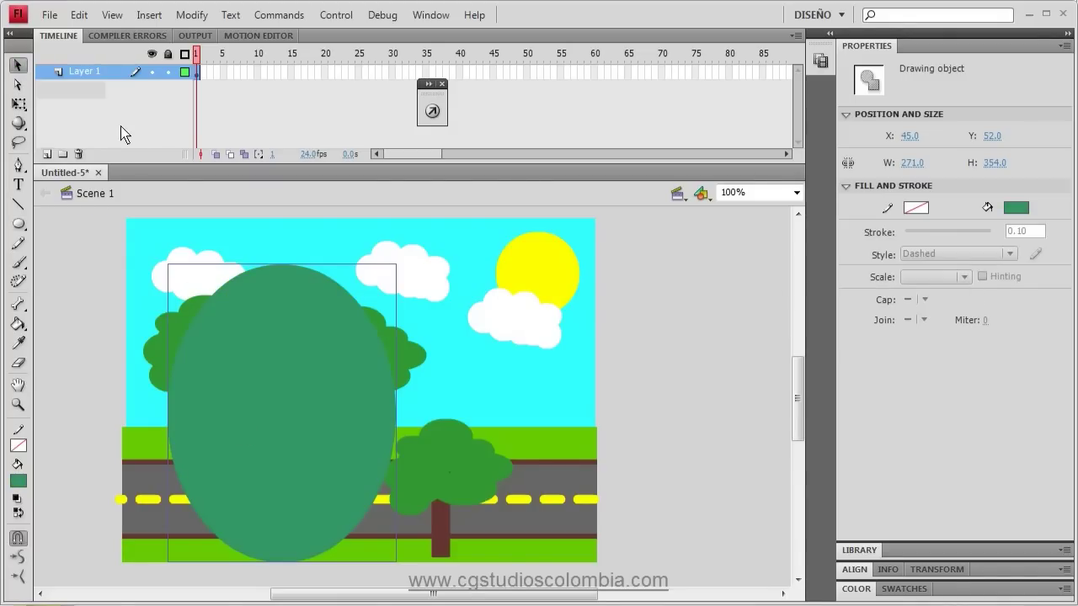
click(77, 16)
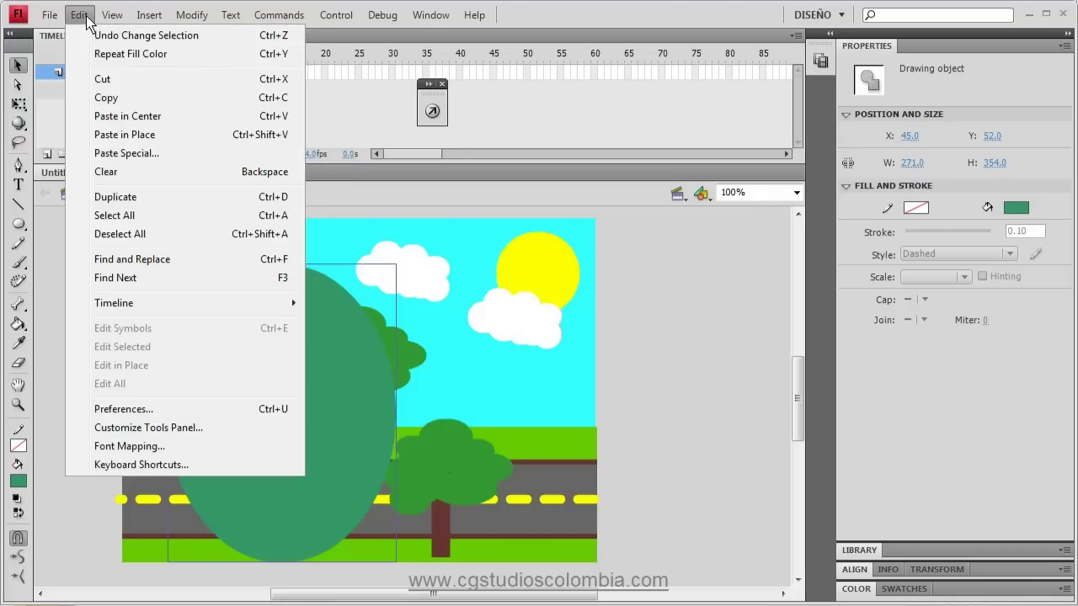
click(118, 97)
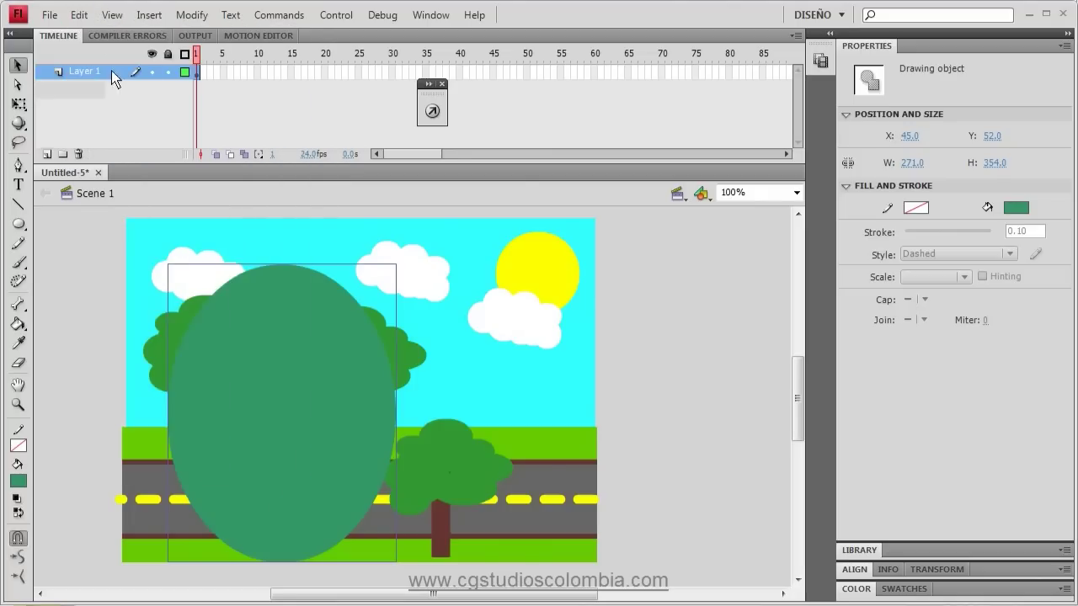
click(79, 16)
click(102, 115)
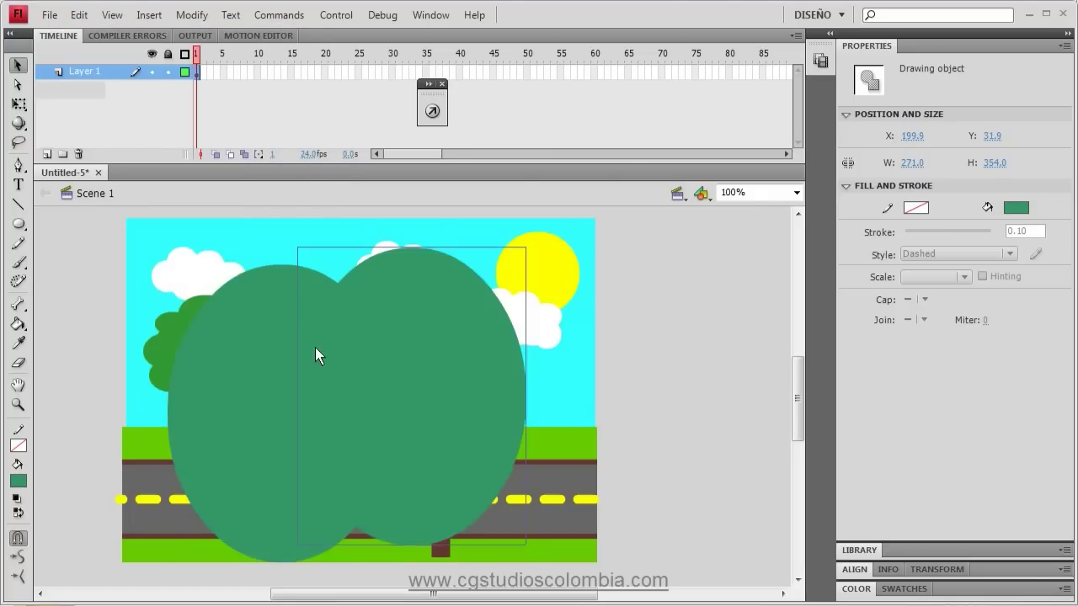
drag(386, 385, 468, 452)
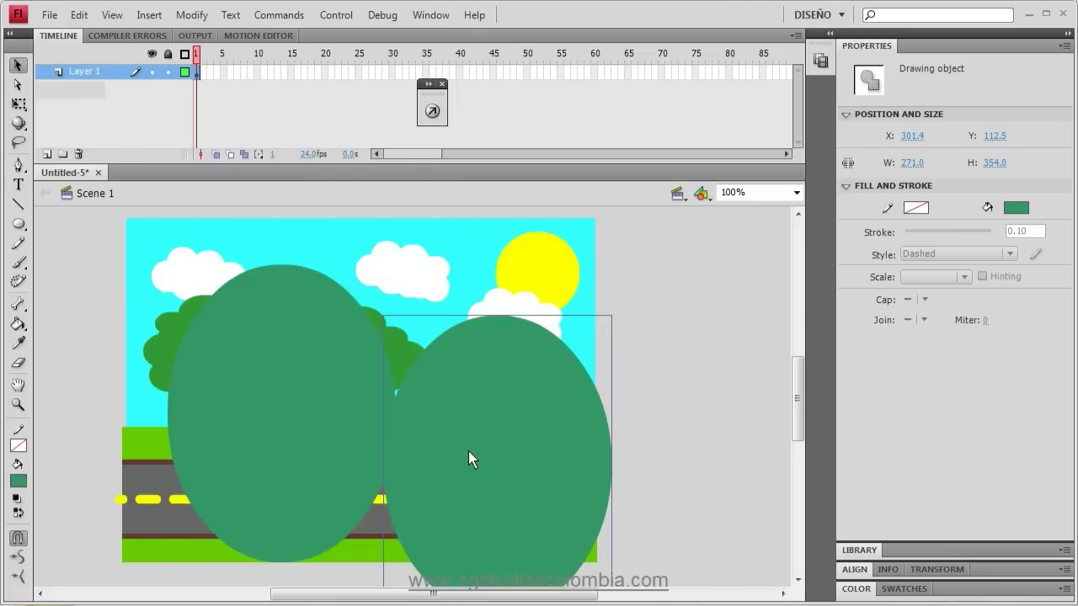
Step: Send the right oval backward until it sits behind the tree, road, cloud and grass but in front of the sky
click(323, 448)
click(515, 485)
key(ctrl+Down)
key(ctrl+Down)
key(ctrl+Down)
key(ctrl+Down)
key(ctrl+Down)
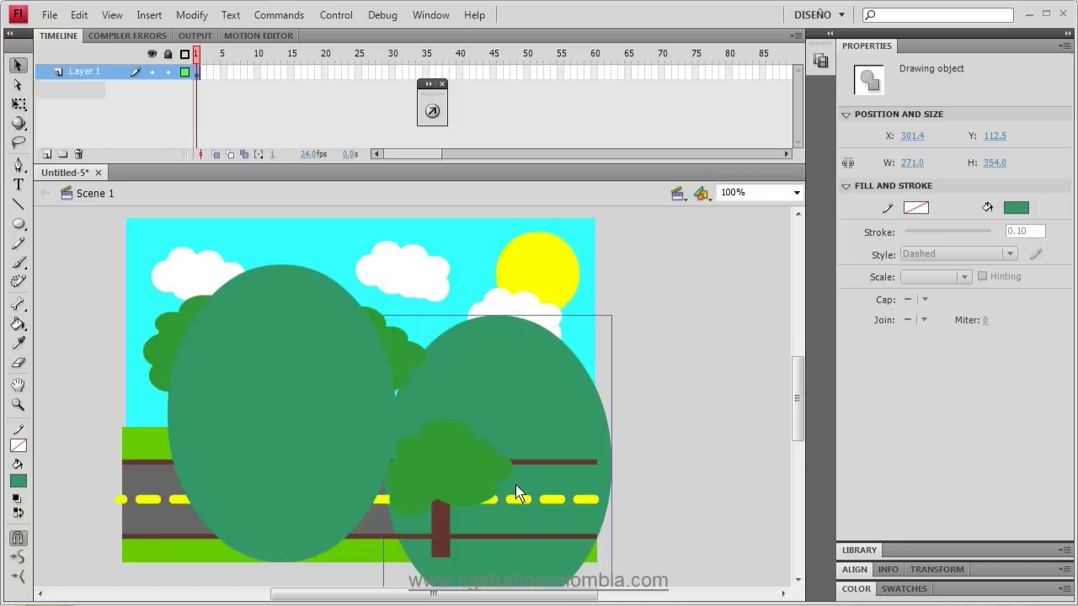
key(ctrl+Down)
key(ctrl+Down)
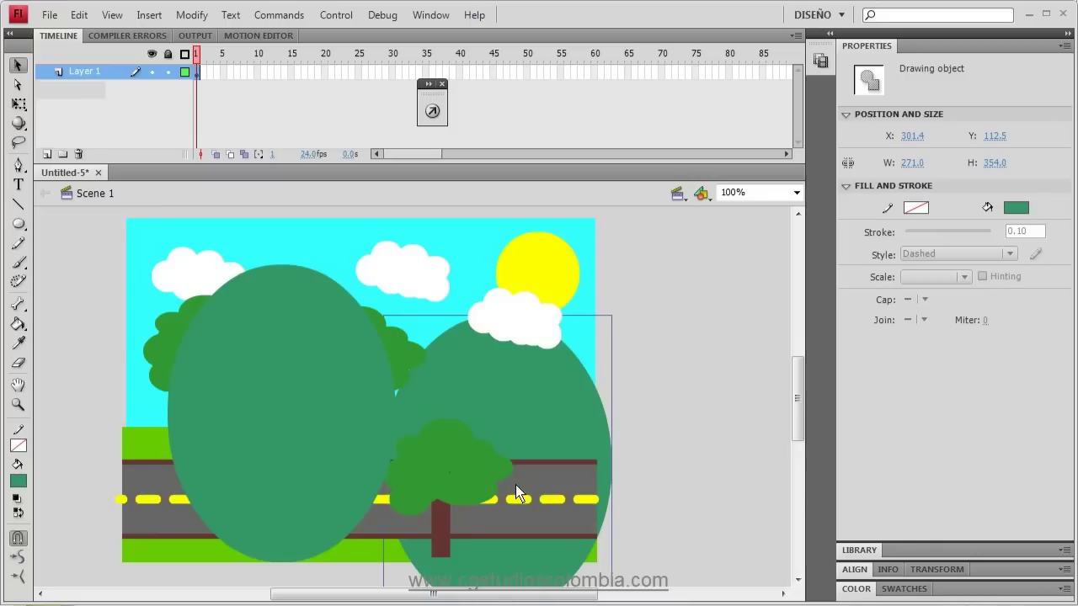
key(ctrl+Down)
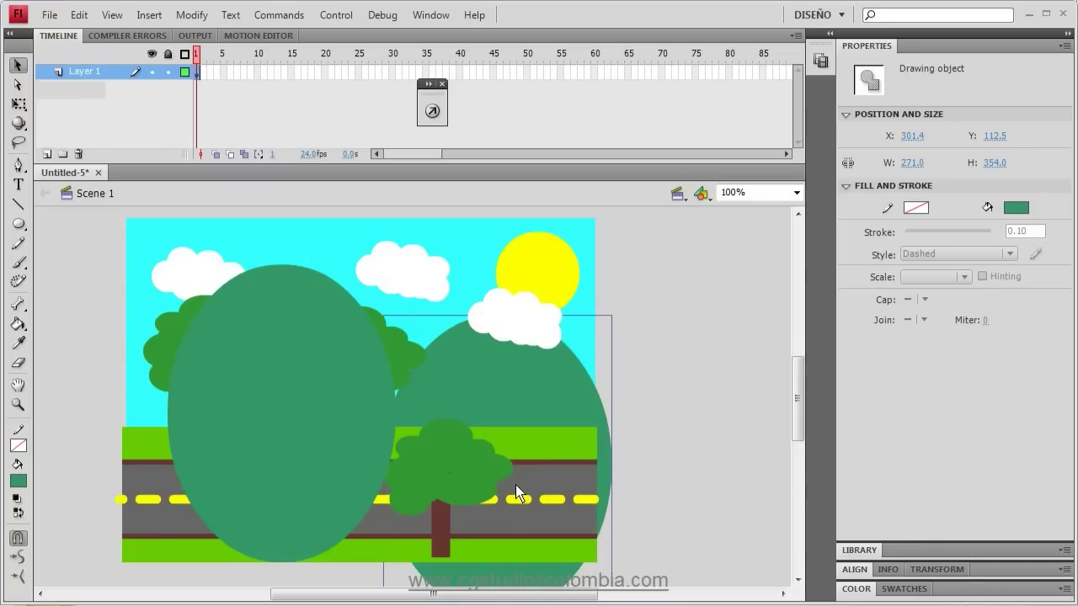
Step: Send the left oval backward until it sits behind the trees, clouds, road and grass but in front of the sky
click(325, 464)
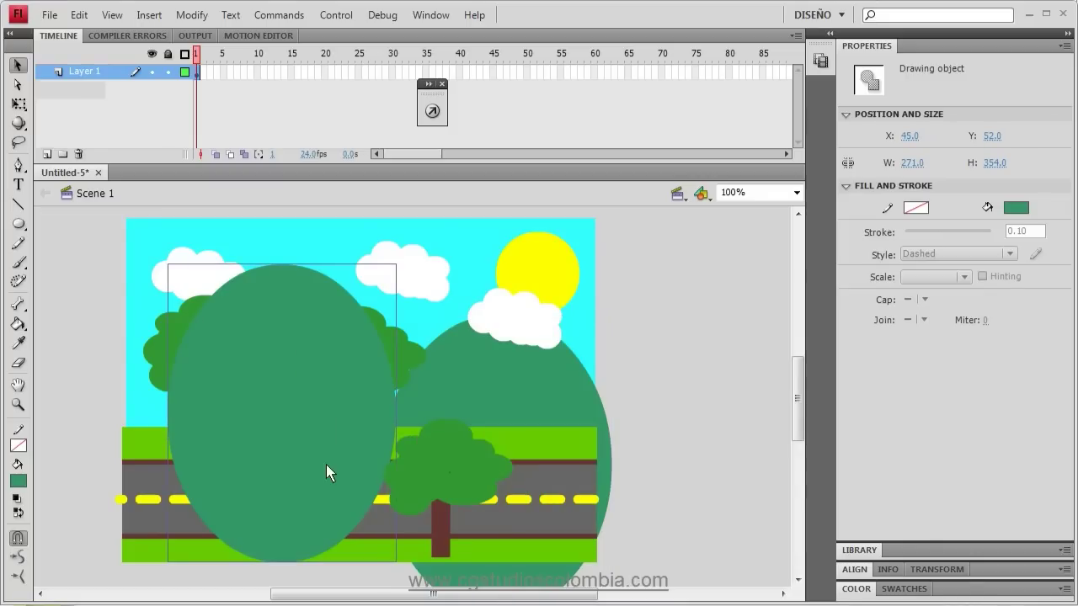
key(ctrl+Down)
key(ctrl+Down)
key(ctrl+Down)
key(ctrl+Down)
key(ctrl+Down)
key(ctrl+Down)
key(ctrl+Up)
key(ctrl+Down)
key(ctrl+Down)
key(ctrl+Up)
key(ctrl+Down)
key(ctrl+Down)
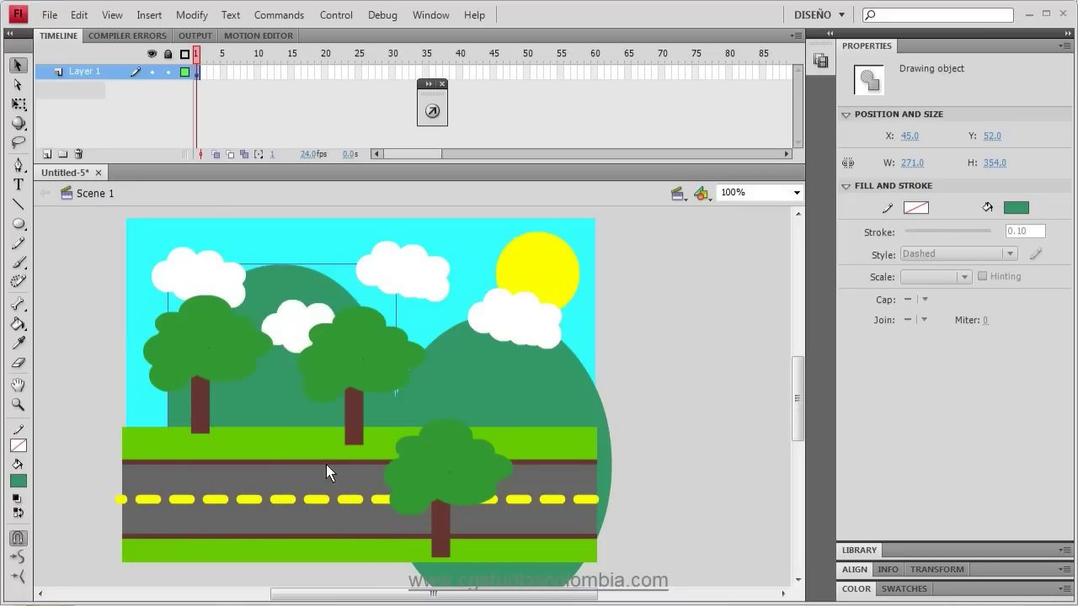
Step: Lower both background hills so less of each rises above the grass, and deselect them
drag(243, 430, 267, 439)
drag(490, 342, 585, 394)
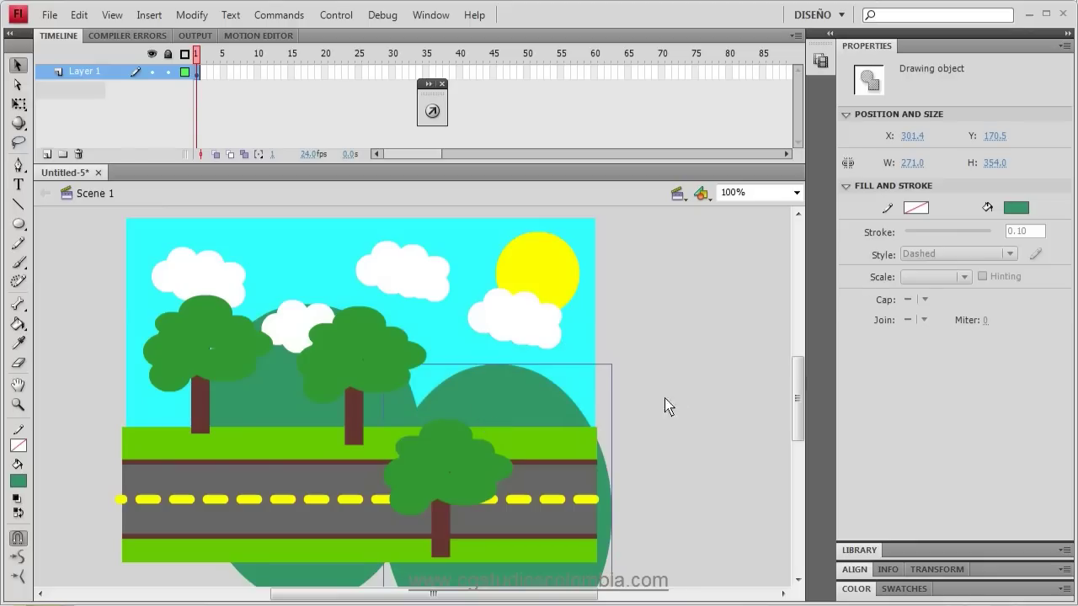
click(673, 401)
Step: Widen the right hill to 408.1 px, shift it left to X 186.5, Y 176.5, and move the left hill up and left
scroll(660, 386, left, 3)
scroll(660, 386, up, 1)
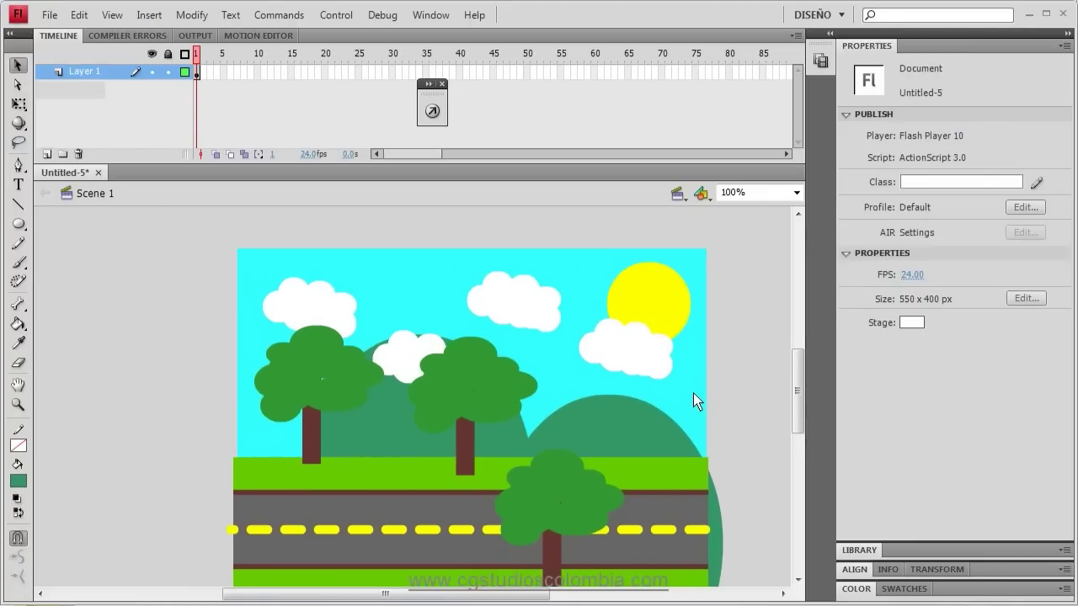
click(692, 393)
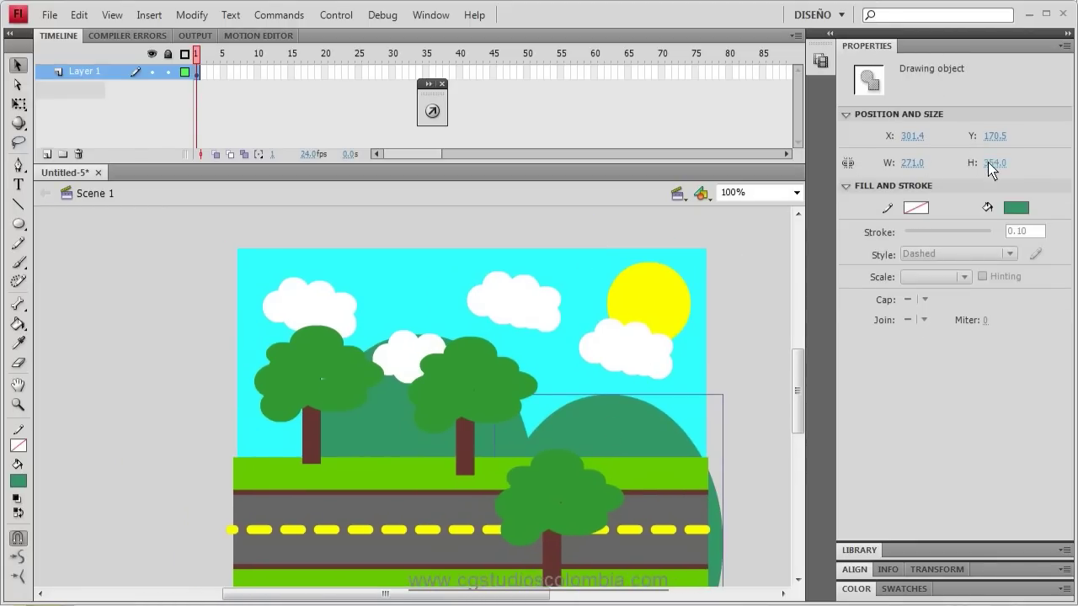
drag(917, 163, 1023, 160)
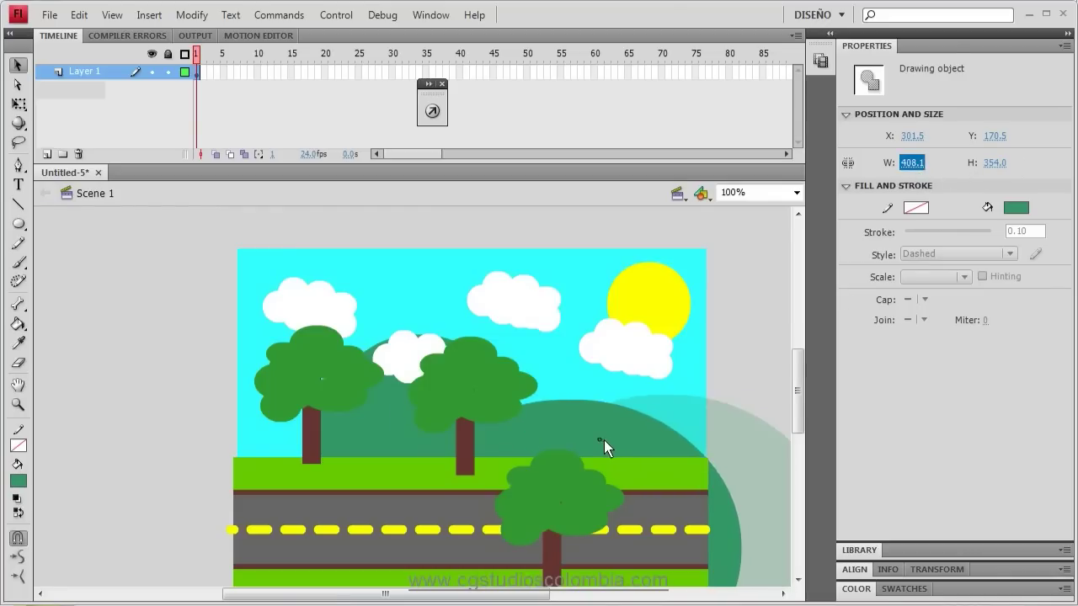
click(745, 353)
key(ctrl+z)
key(ctrl+z)
key(ctrl+z)
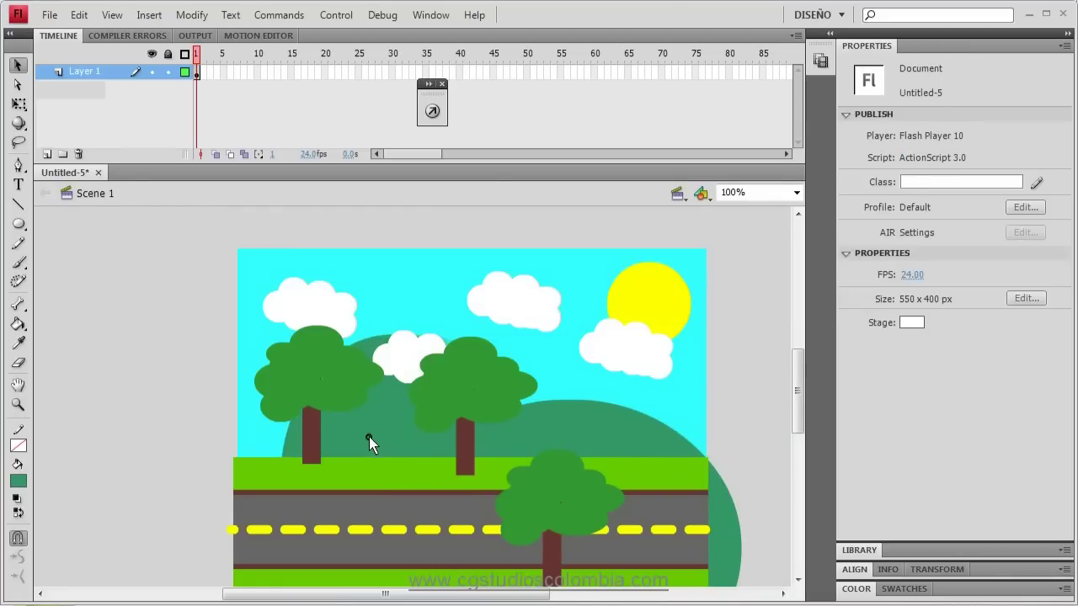
Step: Paste a copy of the wide right hill and place it over the landscape's left edge at X -116.0, Y 163.9
click(621, 421)
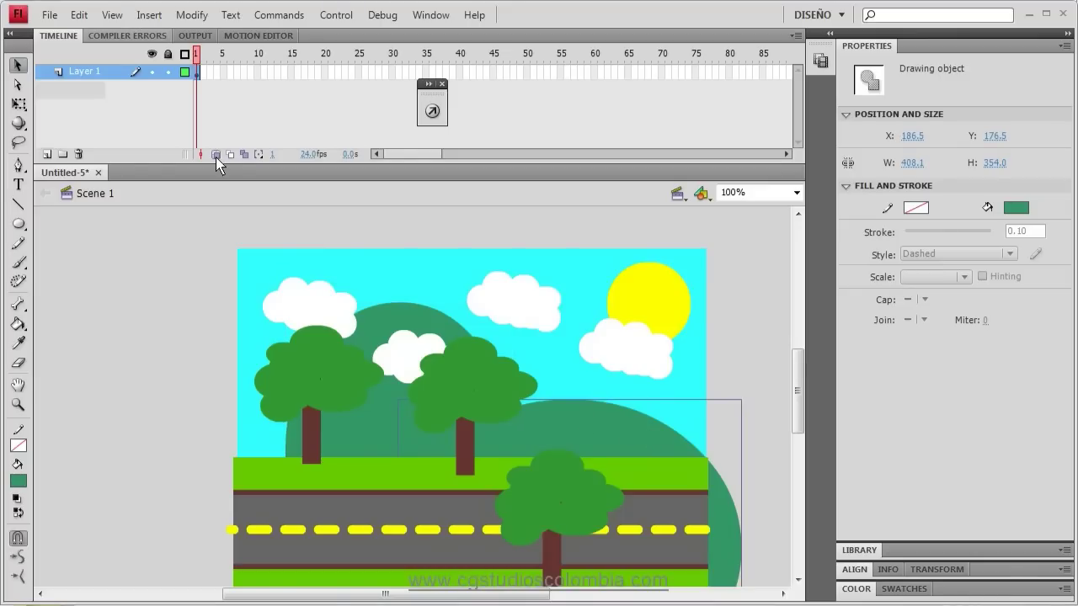
key(ctrl+v)
drag(533, 433, 427, 559)
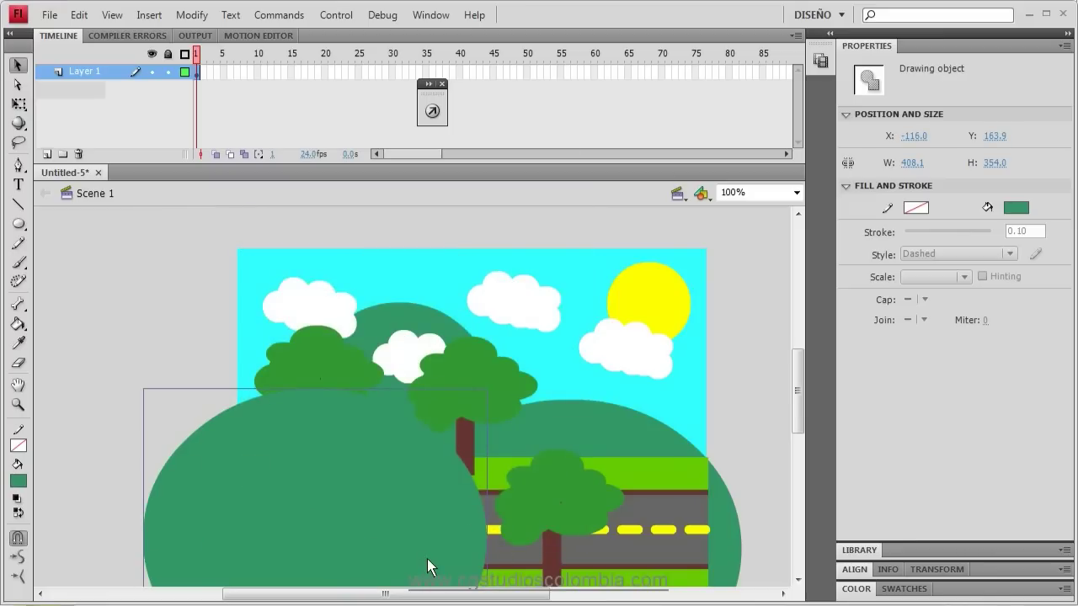
Step: Adjust the pasted hill's stacking order so it sits behind the trees, road and grass but in front of the sky
key(ctrl+Down)
key(ctrl+Down)
key(ctrl+Down)
key(ctrl+Down)
key(ctrl+Down)
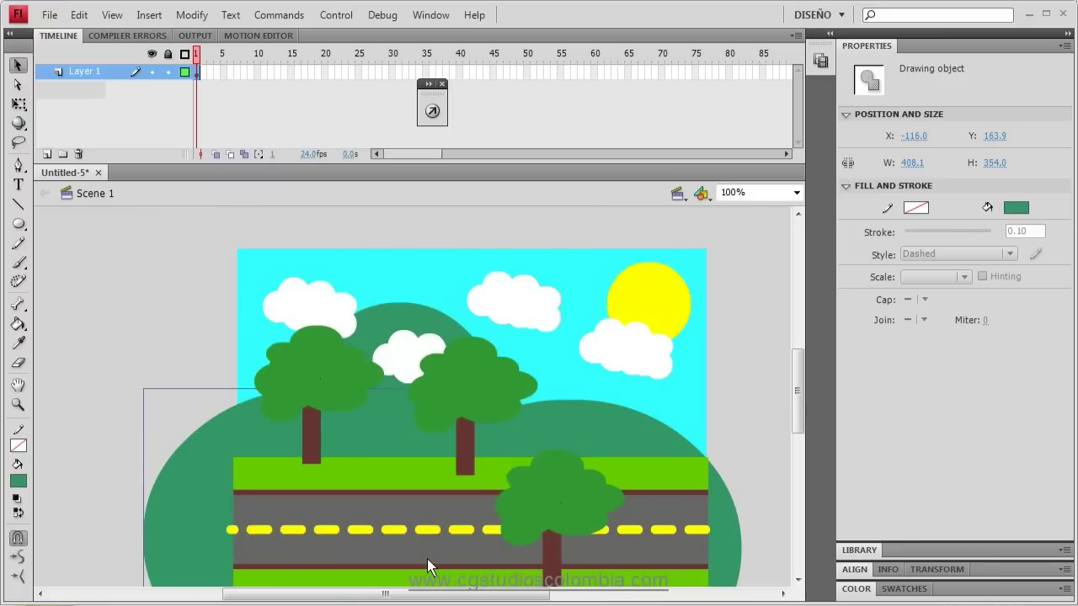
key(ctrl+Down)
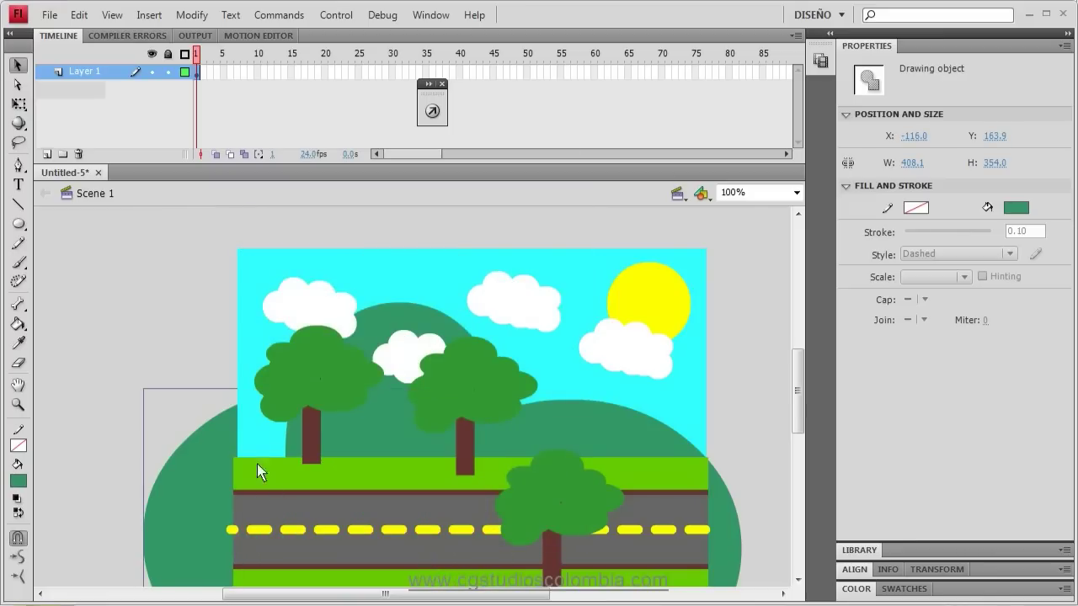
key(ctrl+Up)
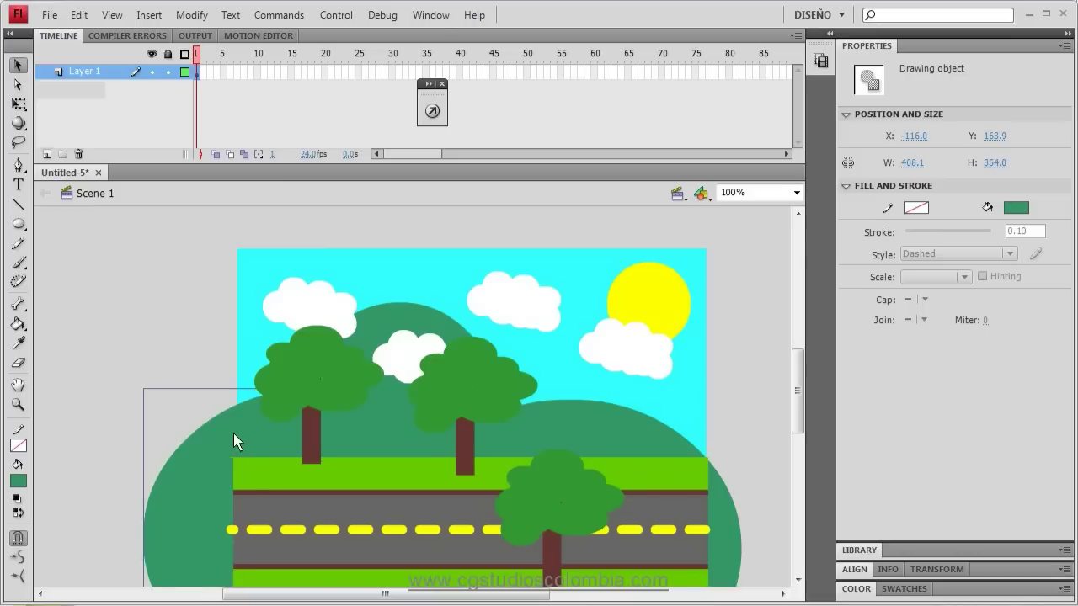
Step: Spread out the three hills: move the left one to X -219.0, Y 135.9, shift the right one right and lower the middle one
drag(233, 433, 148, 411)
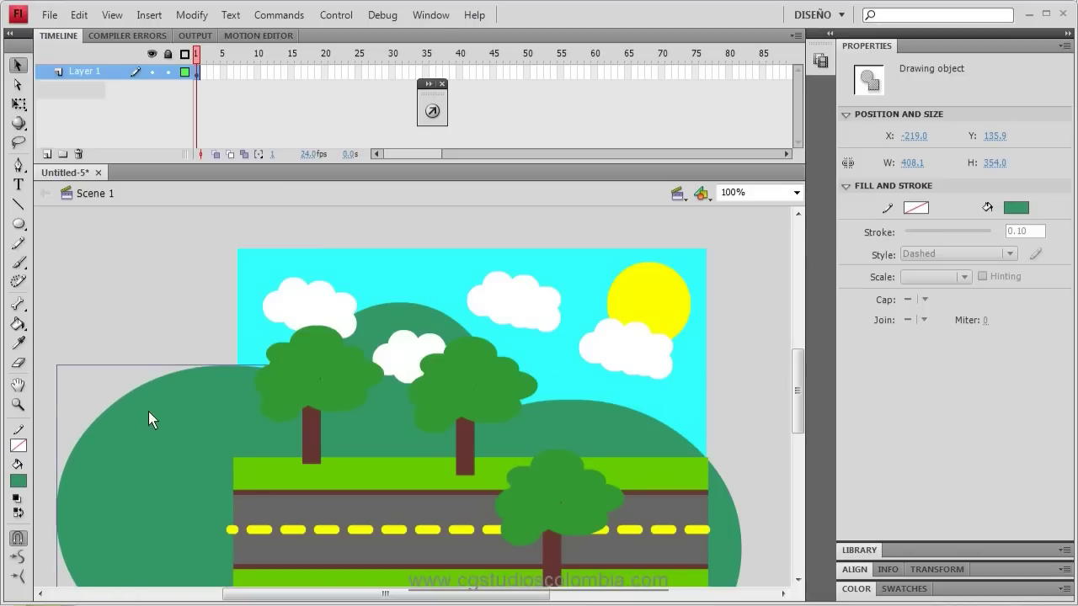
click(124, 304)
scroll(335, 294, down, 2)
scroll(358, 408, up, 2)
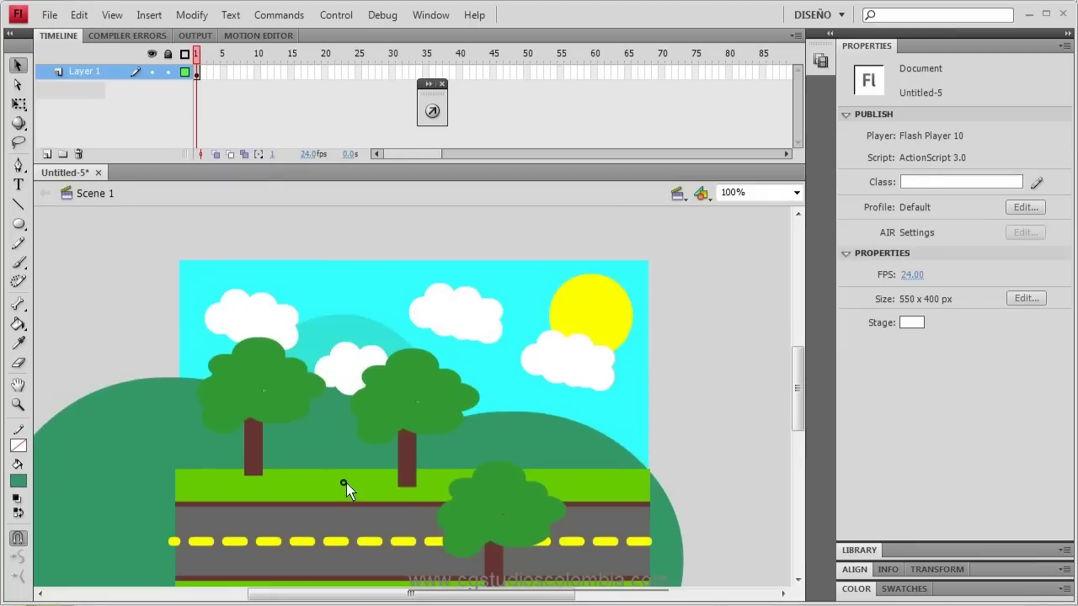
drag(479, 443, 527, 452)
drag(336, 435, 348, 461)
click(673, 335)
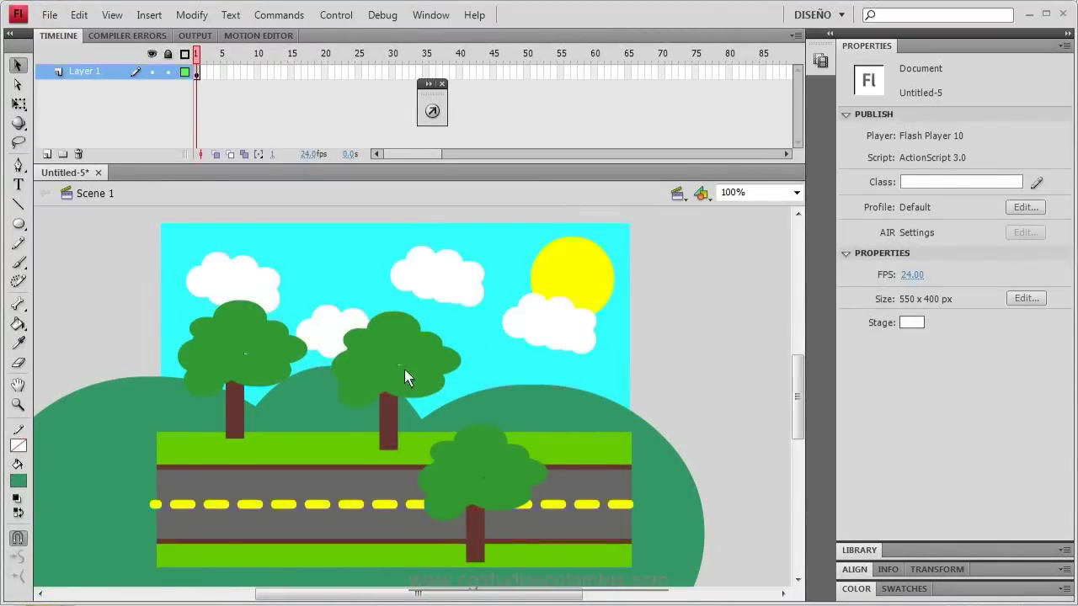
drag(373, 385, 415, 380)
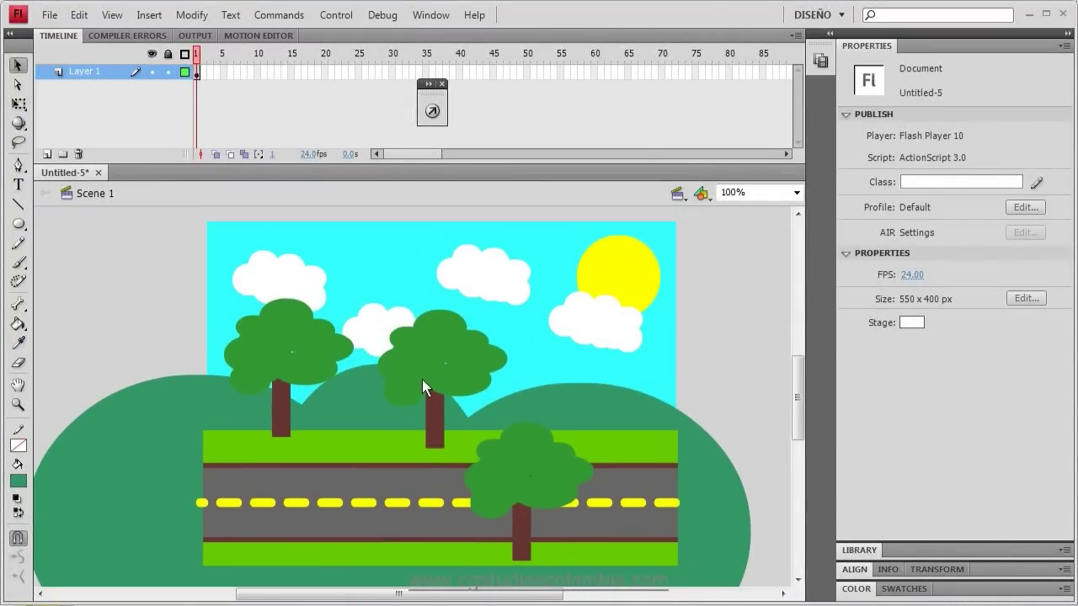
mouse_move(794, 388)
mouse_down()
mouse_move(794, 369)
mouse_move(796, 430)
mouse_move(792, 391)
mouse_up()
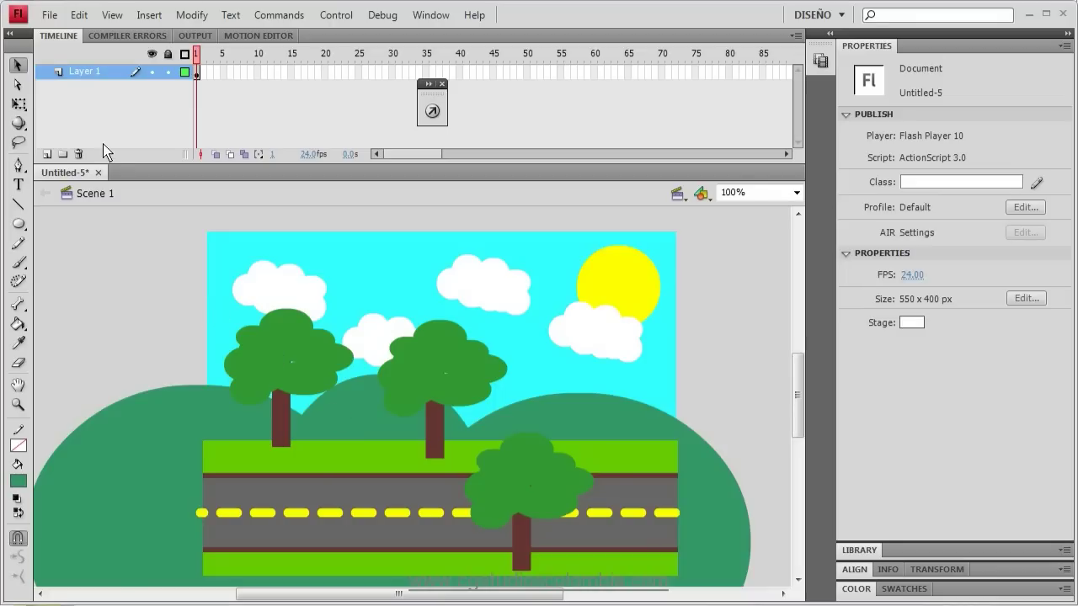
Step: Save the document as "Paisaje dia" in the Cursos en Video folder
click(47, 17)
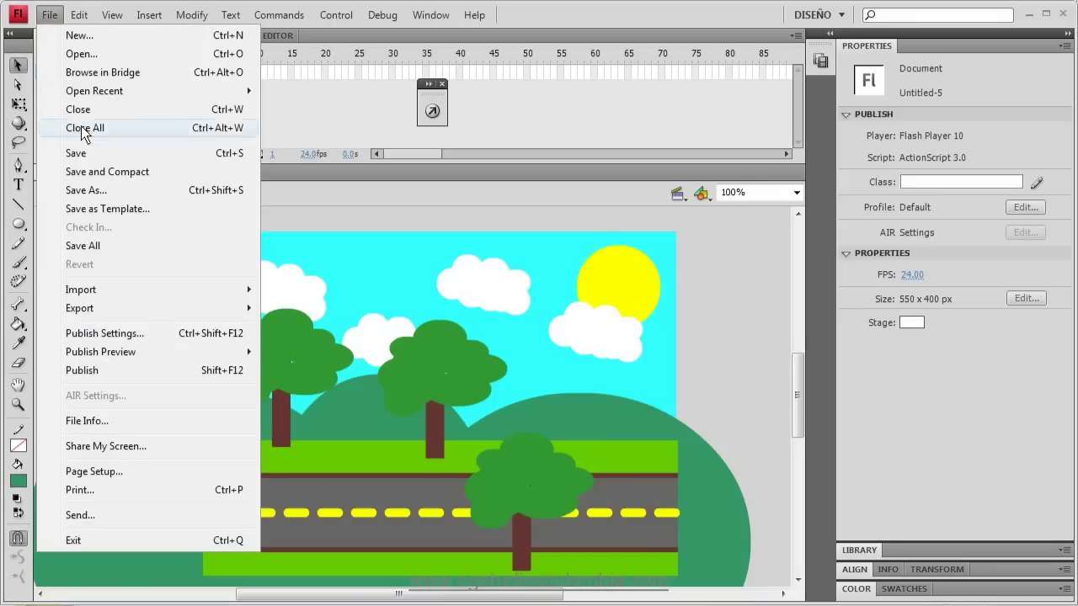
click(88, 156)
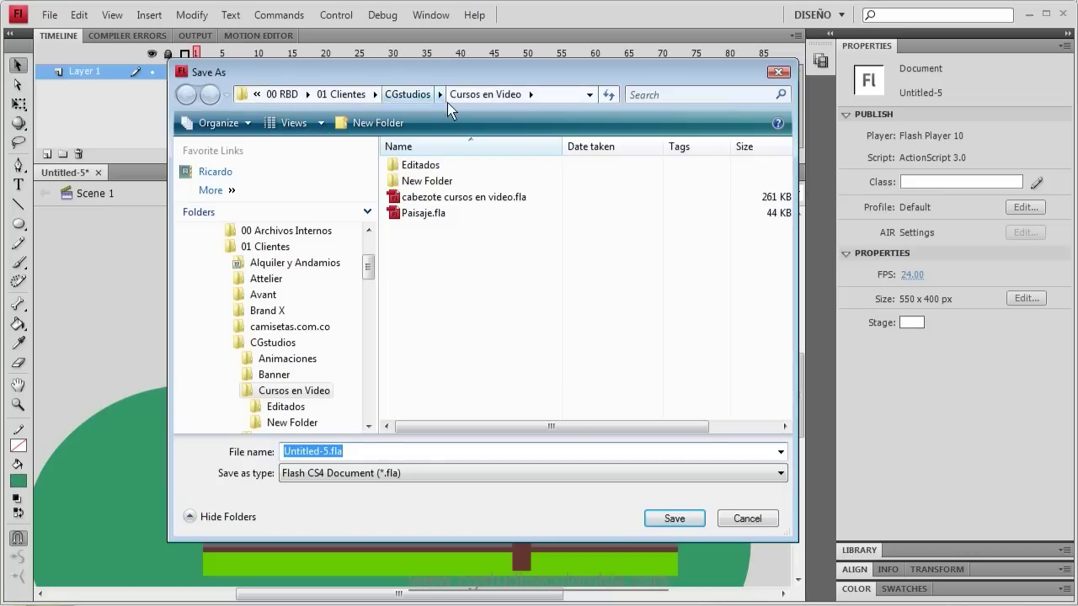
drag(329, 451, 258, 461)
text(PO)
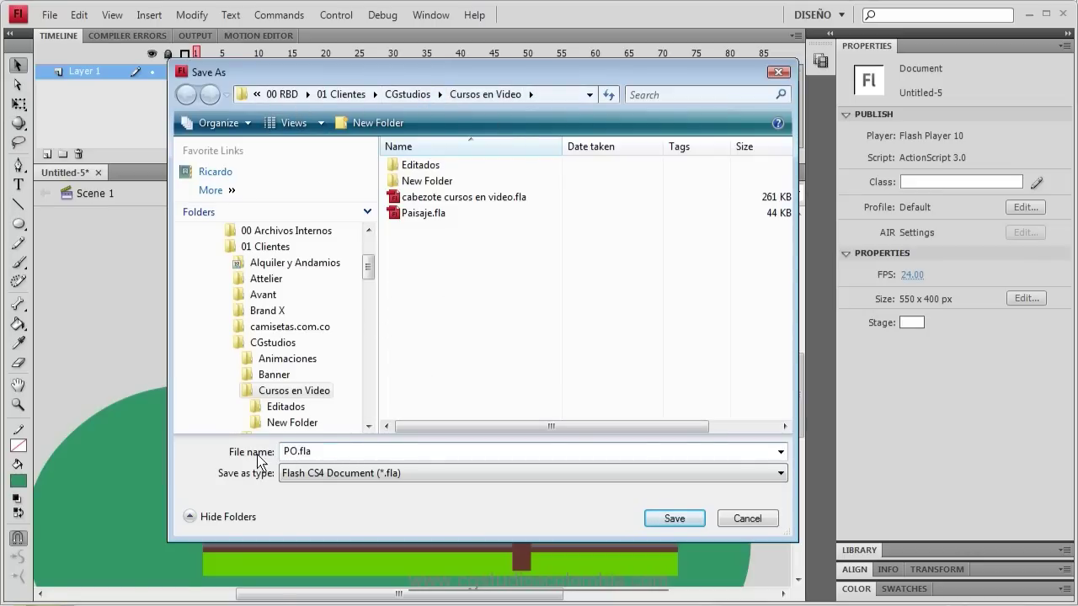
key(BackSpace)
text(aisaje dia)
click(685, 519)
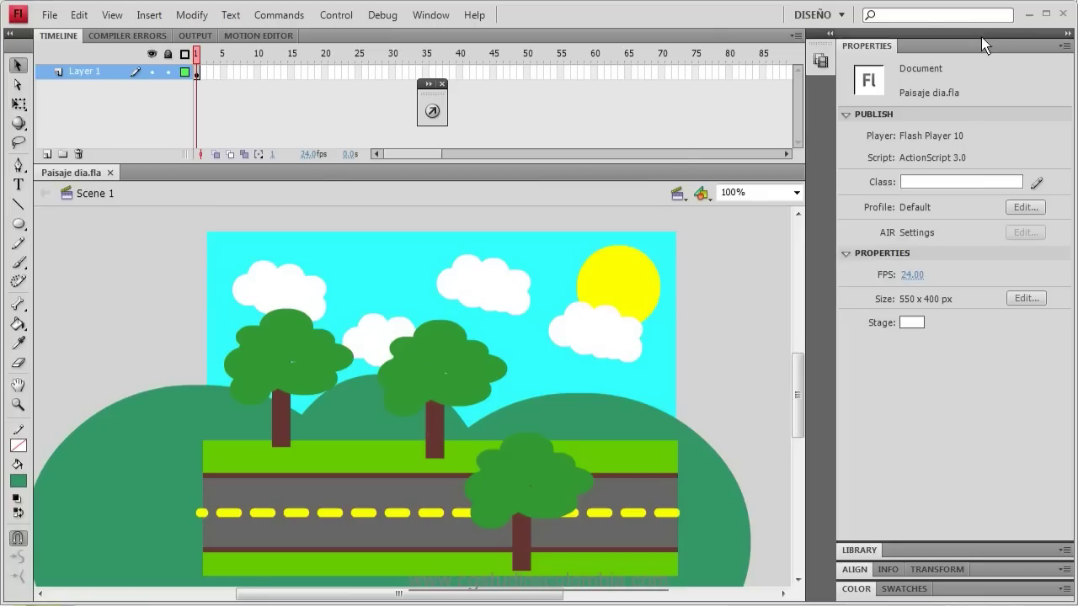
Step: Close the saved landscape document and reopen Paisaje dia.fla from the recent files
click(110, 173)
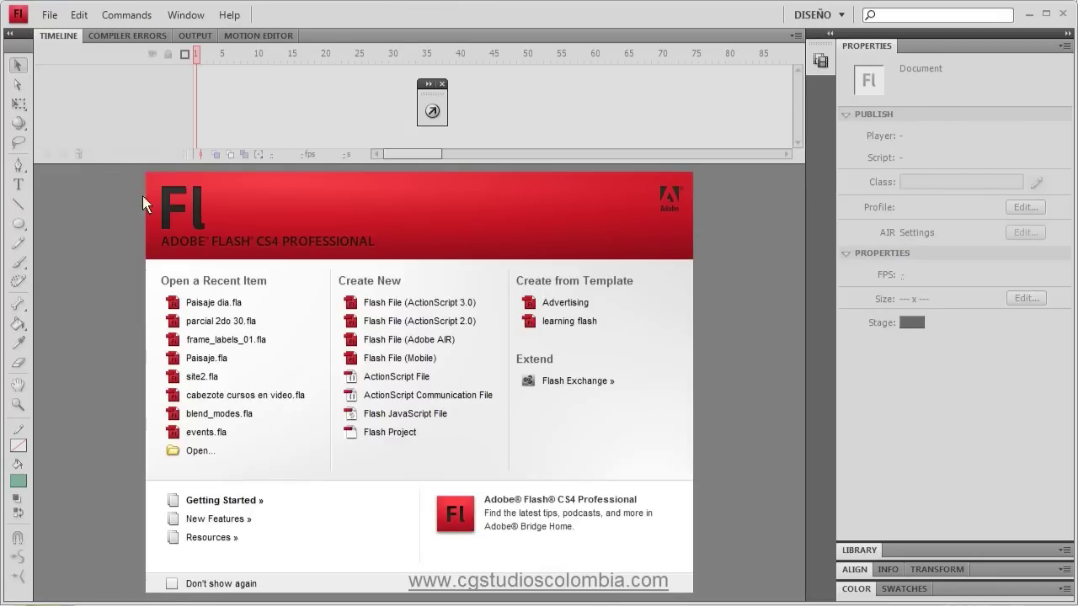
click(214, 302)
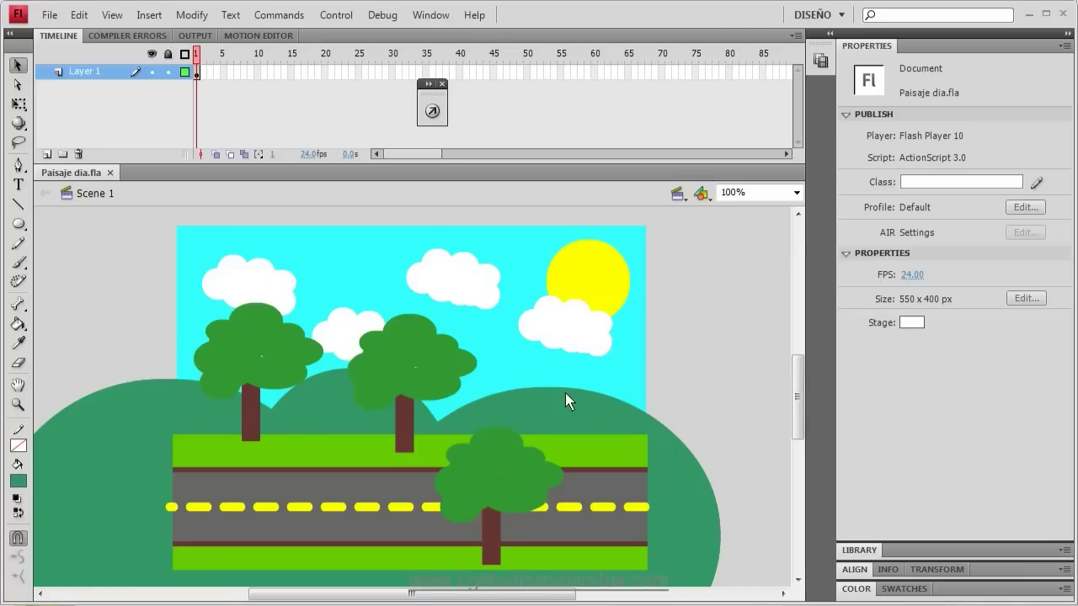